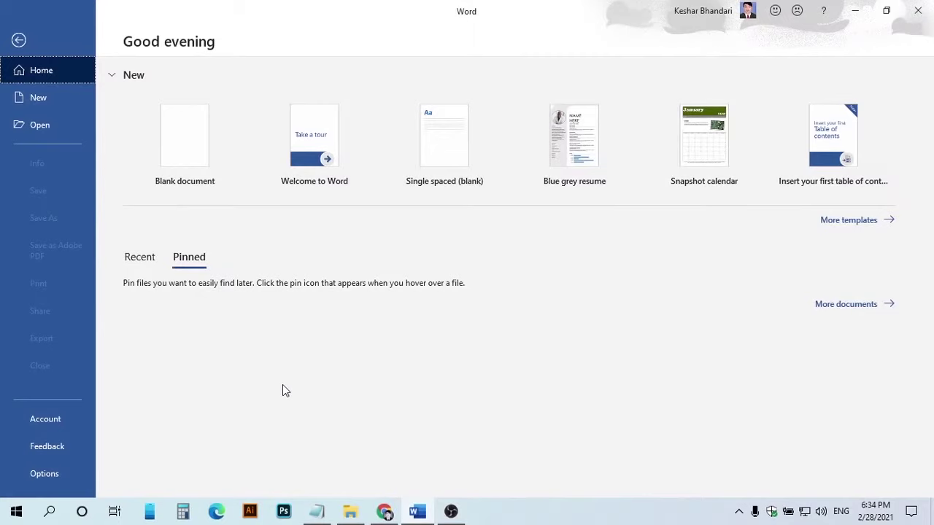
Step: Create a new blank Word document from the start screen
{"action": "left_click", "coordinate": [184, 151]}
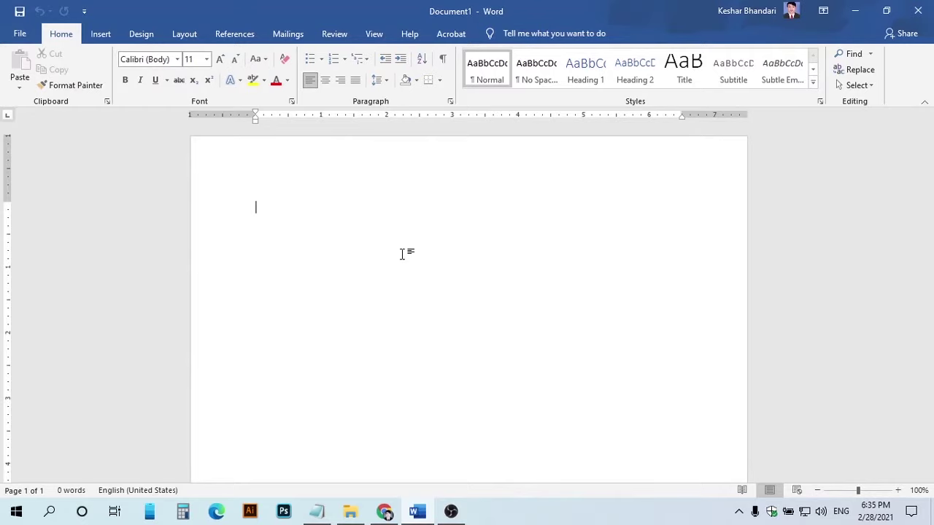
Step: Open the Page Setup paper settings via Layout > Size > More Paper Sizes
{"action": "left_click", "coordinate": [183, 36]}
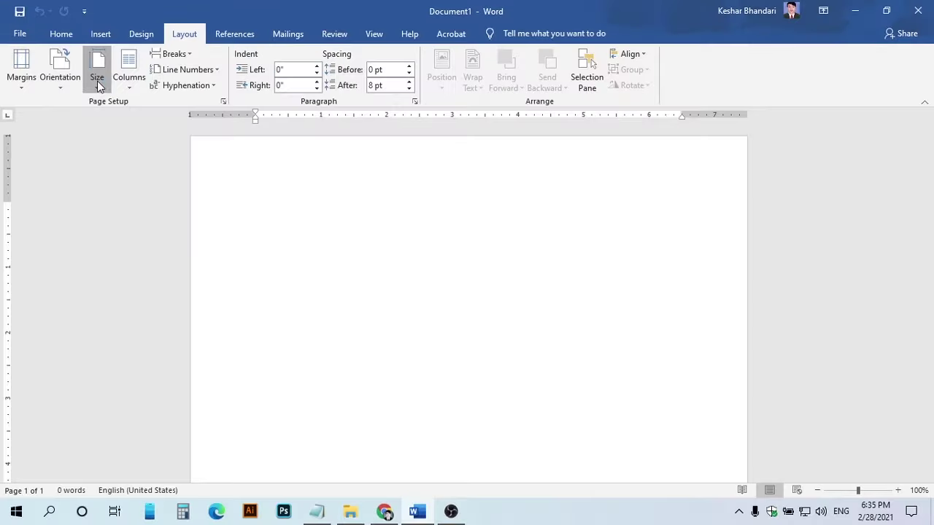
{"action": "left_click", "coordinate": [99, 86]}
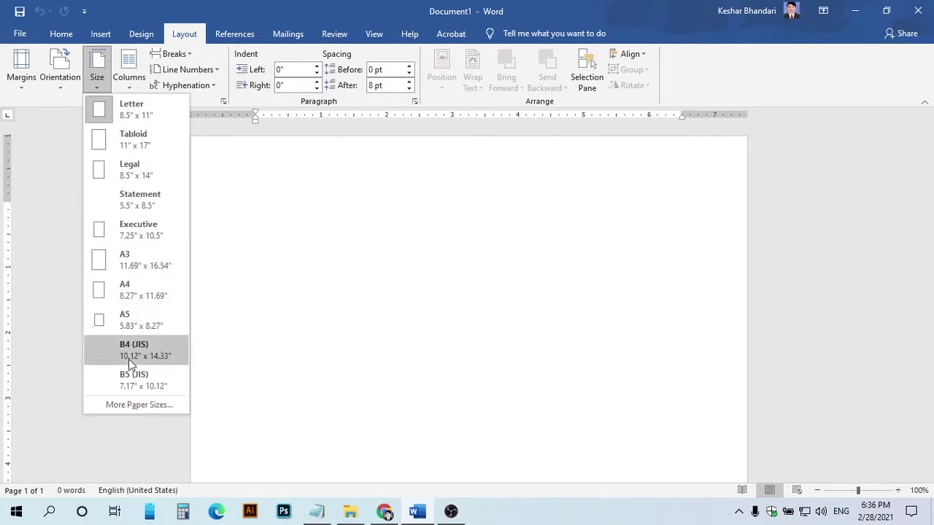
{"action": "left_click", "coordinate": [133, 408]}
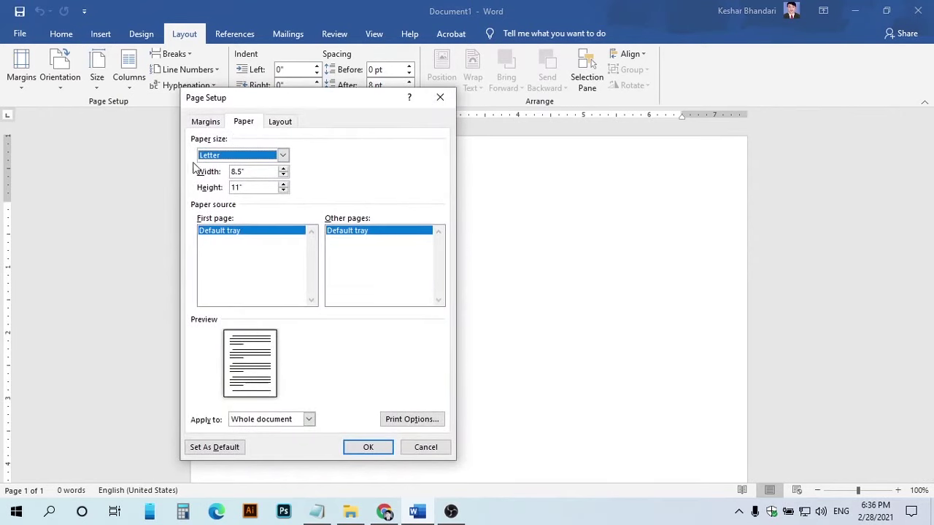
{"action": "left_click_drag", "start_coordinate": [294, 98], "coordinate": [217, 59]}
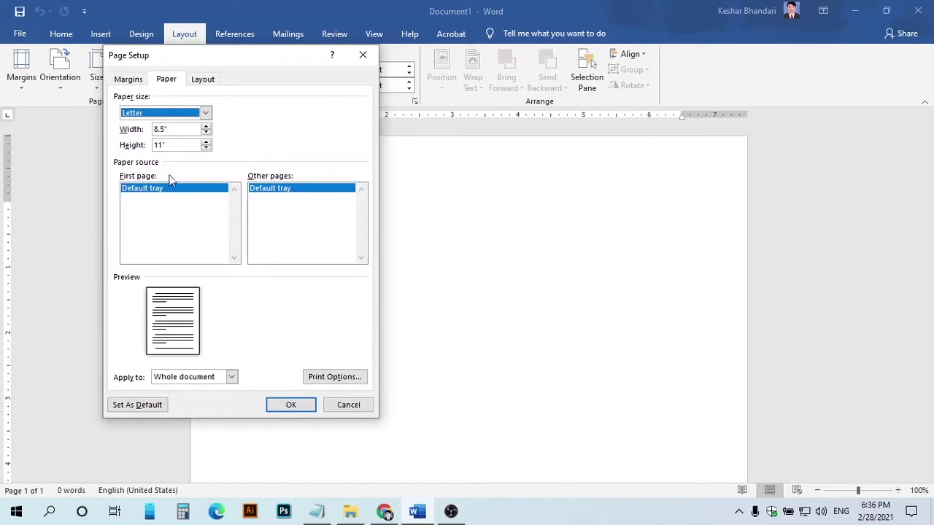
Step: Choose Custom size as the paper size, then bring up the Notepad measurement notes
{"action": "left_click", "coordinate": [205, 114]}
{"action": "scroll", "coordinate": [182, 142], "scroll_direction": "down", "scroll_amount": 1}
{"action": "scroll", "coordinate": [182, 142], "scroll_direction": "down", "scroll_amount": 1}
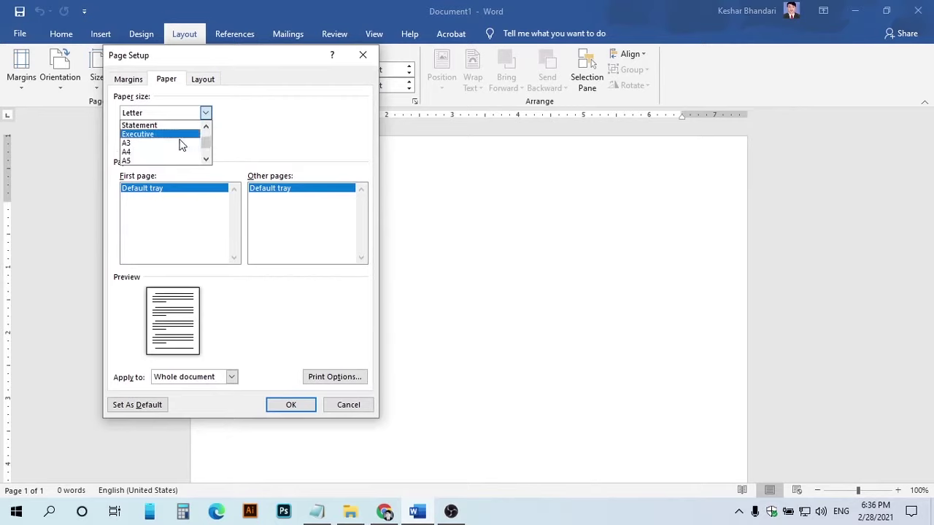
{"action": "scroll", "coordinate": [183, 144], "scroll_direction": "up", "scroll_amount": 2}
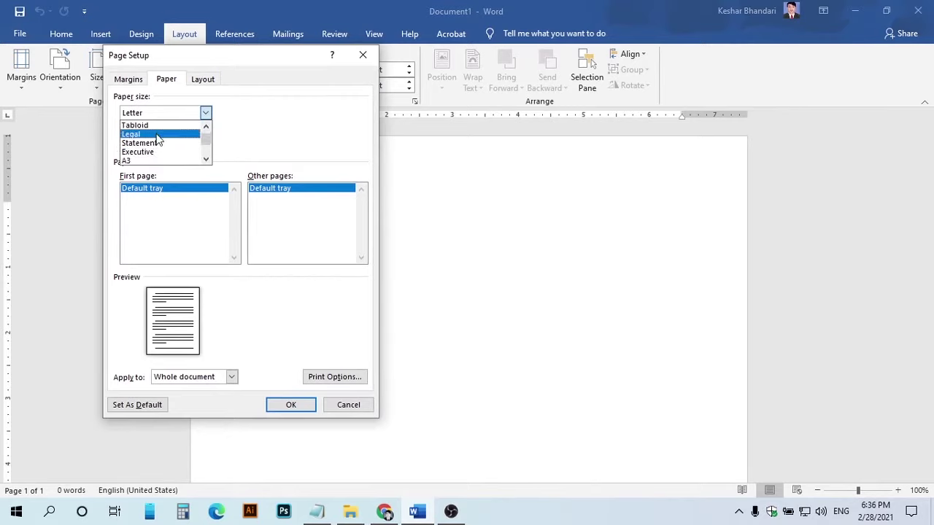
{"action": "scroll", "coordinate": [157, 139], "scroll_direction": "down", "scroll_amount": 1}
{"action": "scroll", "coordinate": [161, 138], "scroll_direction": "down", "scroll_amount": 1}
{"action": "scroll", "coordinate": [173, 137], "scroll_direction": "down", "scroll_amount": 1}
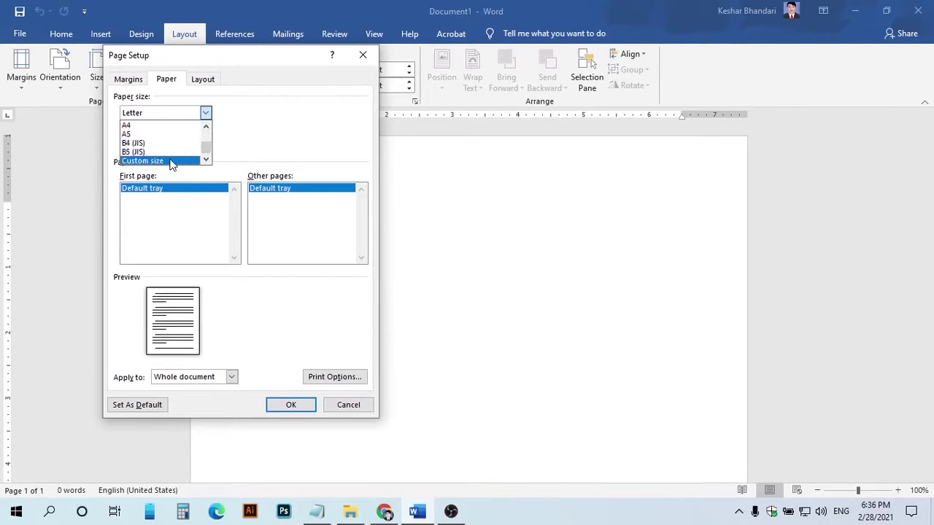
{"action": "left_click", "coordinate": [169, 161]}
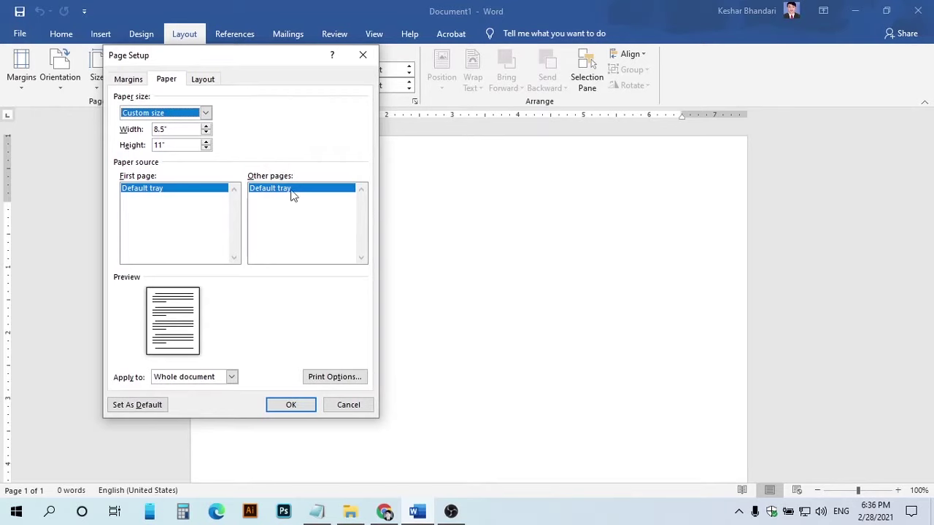
{"action": "left_click", "coordinate": [316, 512]}
{"action": "left_click", "coordinate": [352, 171]}
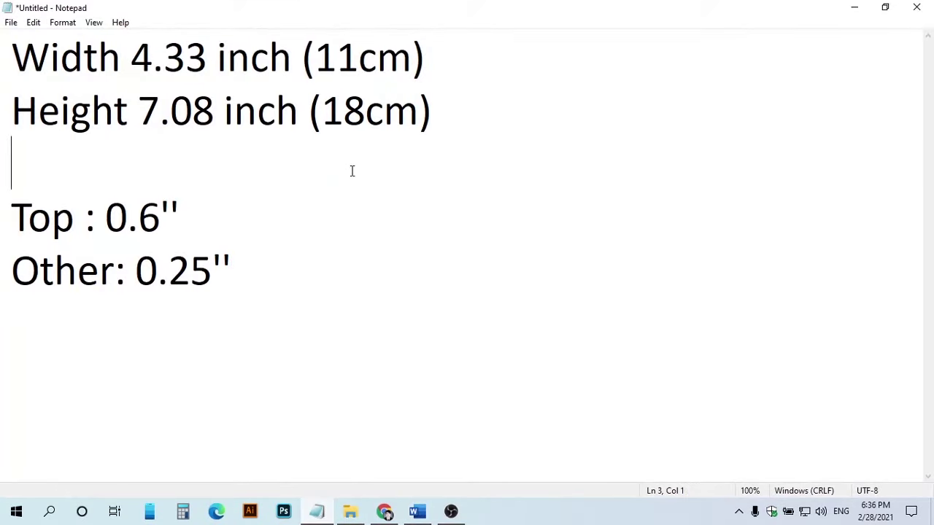
{"action": "left_click_drag", "start_coordinate": [12, 57], "coordinate": [433, 56]}
{"action": "left_click", "coordinate": [433, 57]}
{"action": "left_click", "coordinate": [321, 57]}
{"action": "left_click_drag", "start_coordinate": [330, 57], "coordinate": [413, 57]}
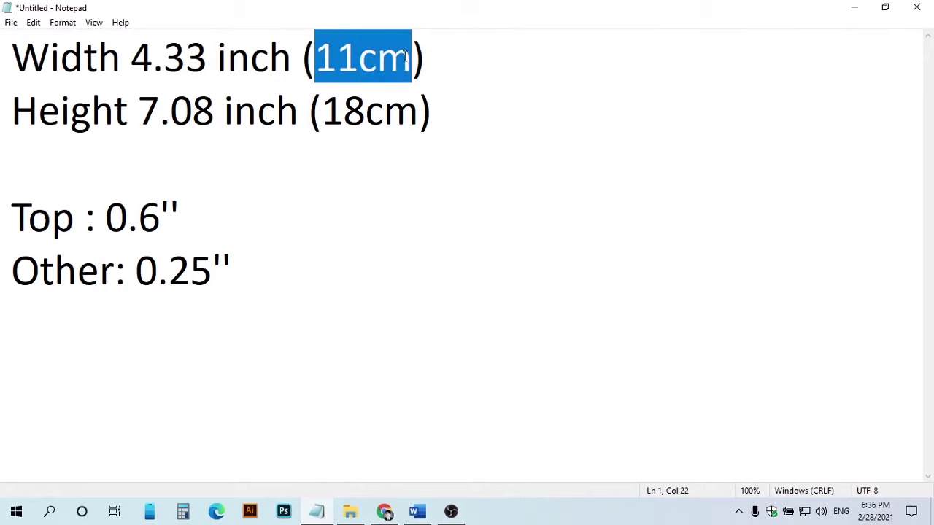
{"action": "left_click", "coordinate": [413, 57]}
{"action": "left_click_drag", "start_coordinate": [131, 57], "coordinate": [292, 57]}
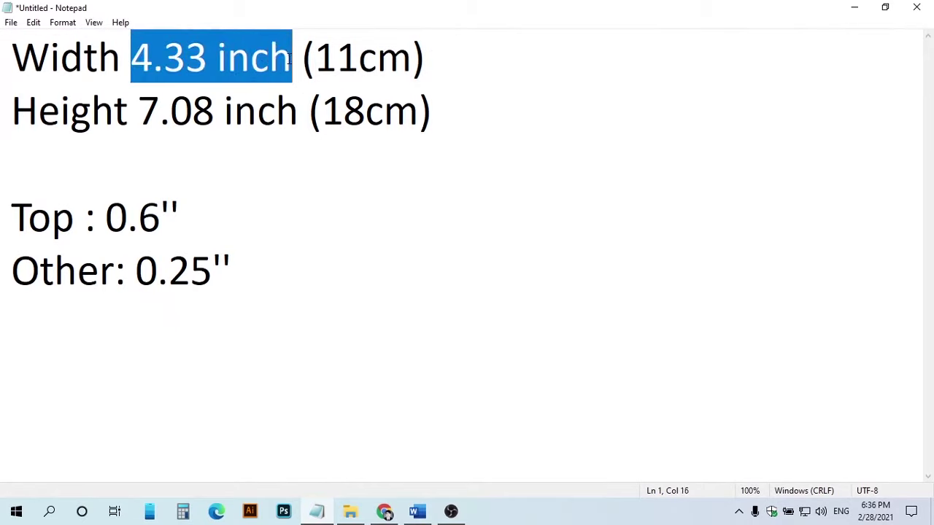
{"action": "left_click", "coordinate": [258, 109]}
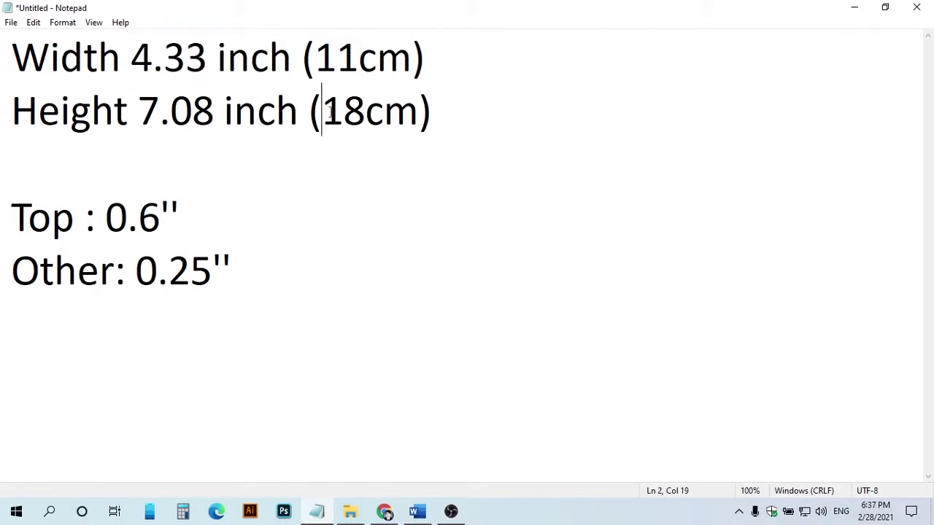
{"action": "left_click_drag", "start_coordinate": [322, 109], "coordinate": [417, 109]}
{"action": "left_click", "coordinate": [417, 110]}
Step: Set the custom paper size to 4.33 × 7.08 inches and apply it
{"action": "left_click", "coordinate": [847, 12]}
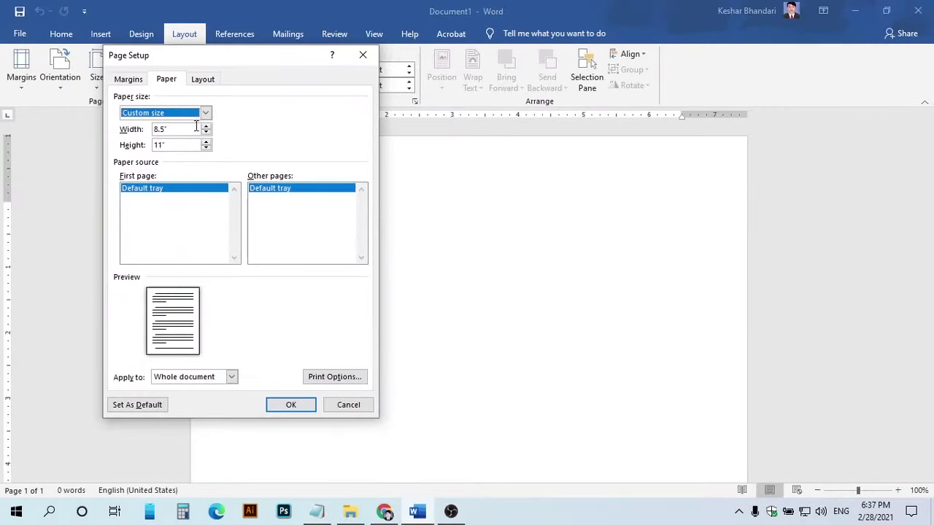
{"action": "left_click_drag", "start_coordinate": [174, 133], "coordinate": [148, 138]}
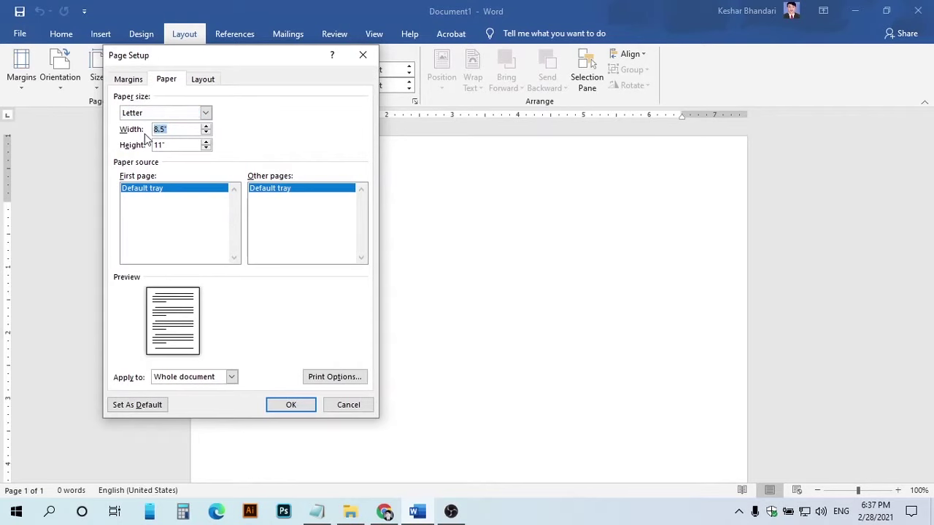
{"action": "left_click", "coordinate": [318, 513]}
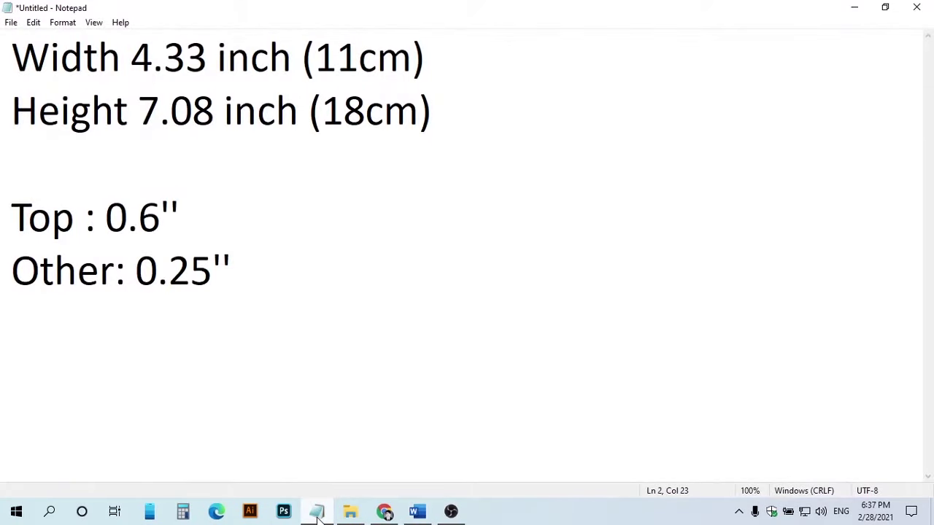
{"action": "left_click", "coordinate": [317, 513]}
{"action": "type", "text": "4."}
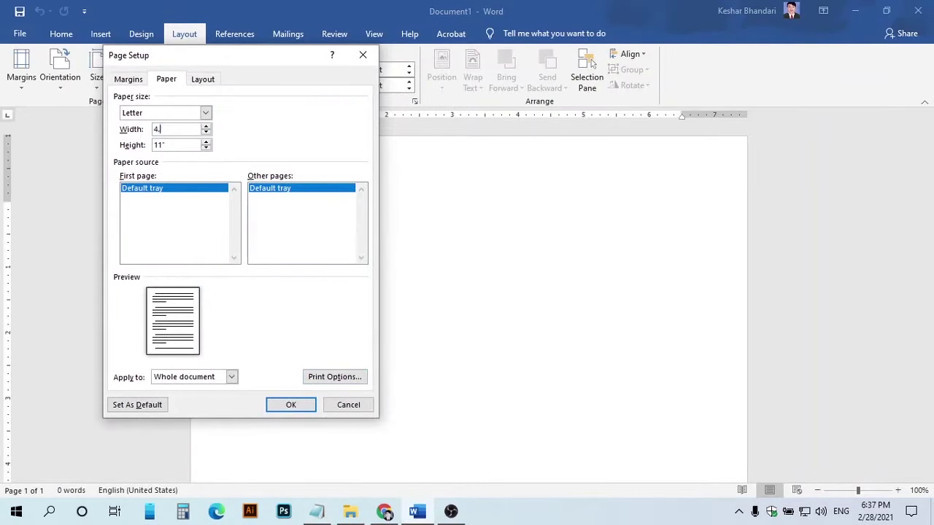
{"action": "type", "text": "33"}
{"action": "left_click", "coordinate": [179, 145]}
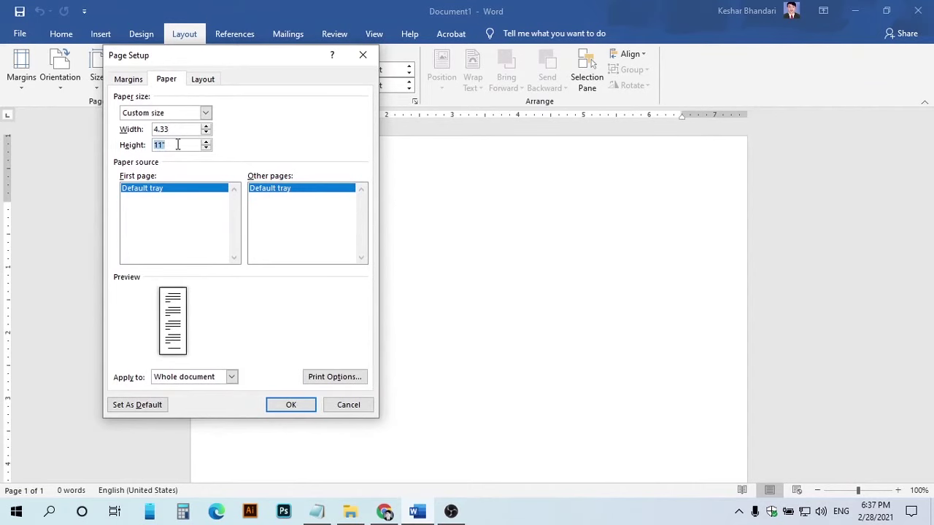
{"action": "left_click", "coordinate": [316, 514]}
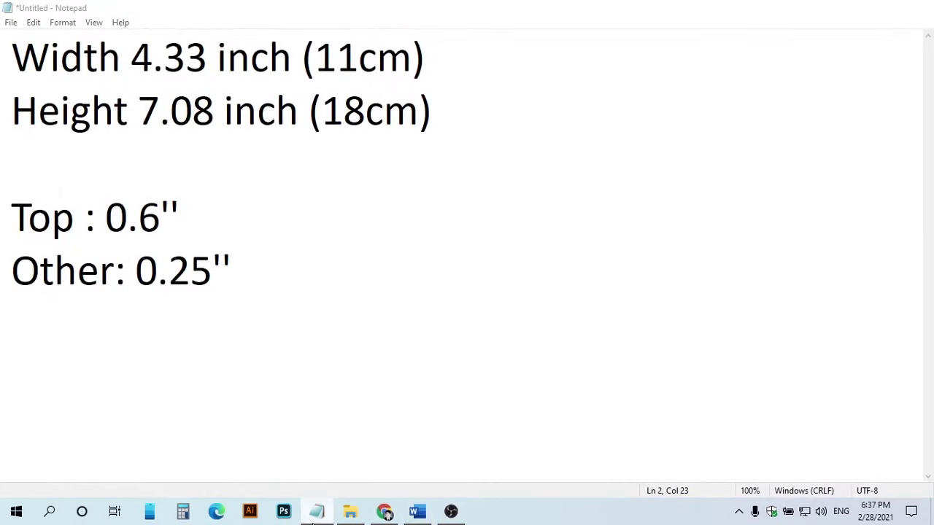
{"action": "left_click", "coordinate": [313, 519]}
{"action": "type", "text": "7"}
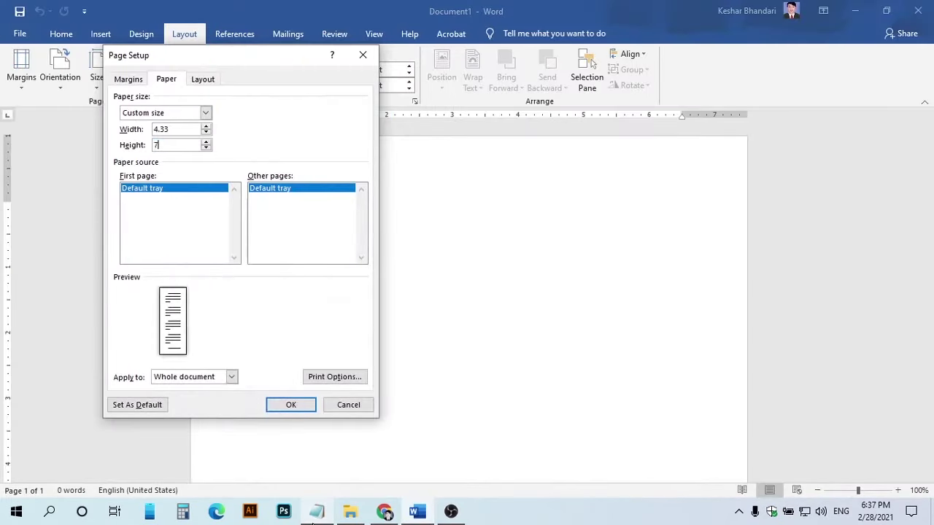
{"action": "type", "text": ".08"}
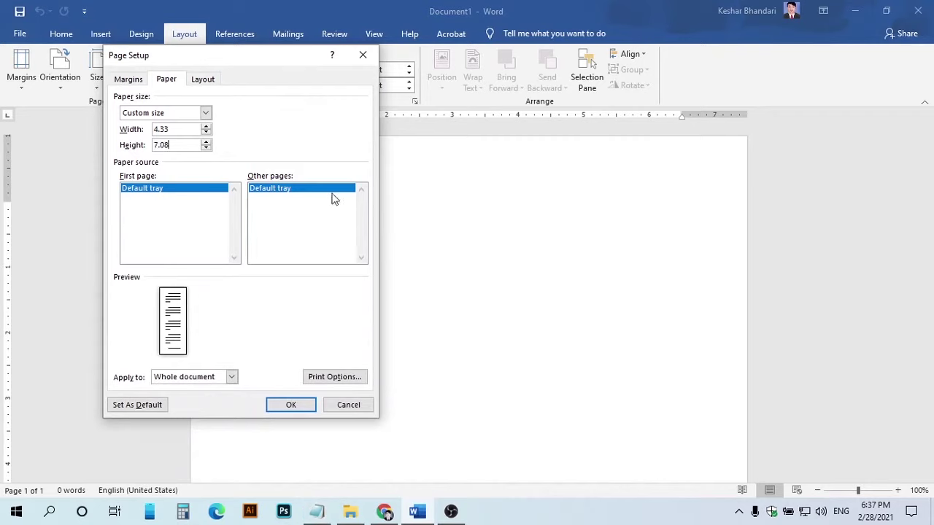
{"action": "left_click", "coordinate": [289, 410]}
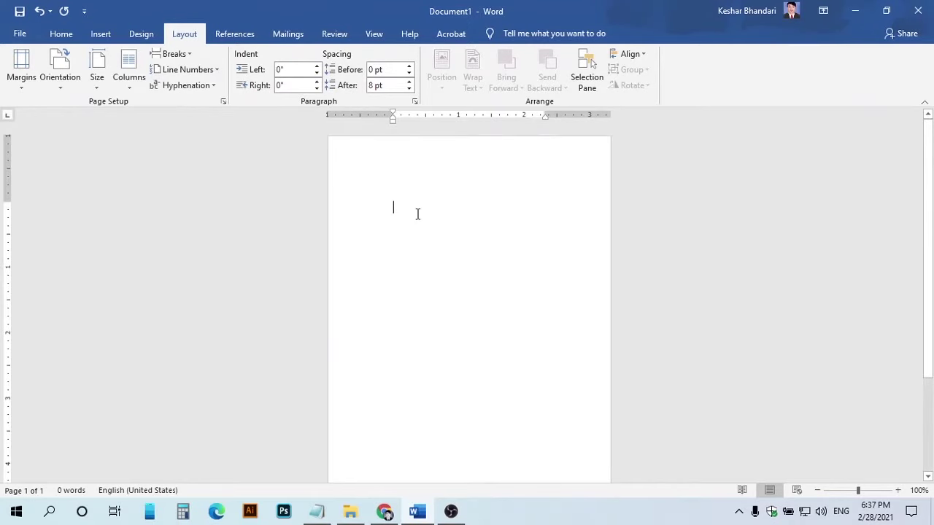
Step: Type the test text 'kljl' on the page and delete it again
{"action": "type", "text": "klj"}
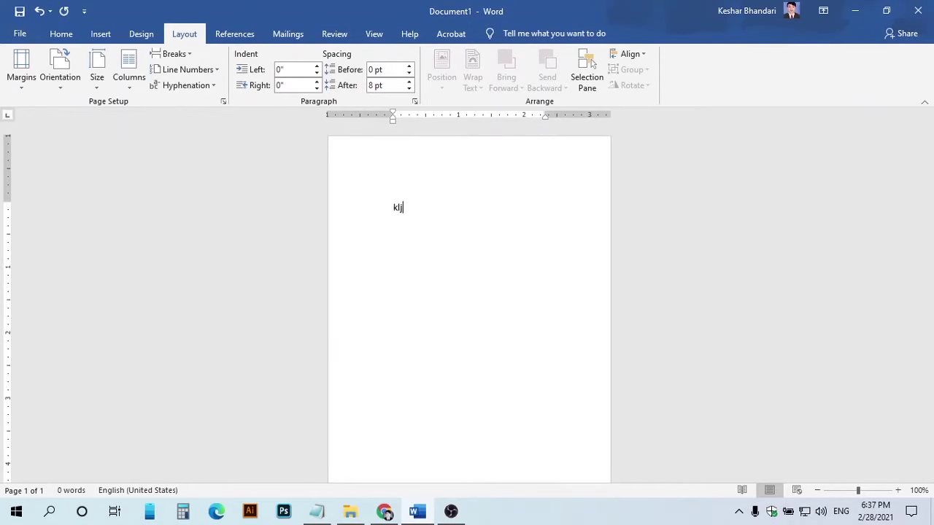
{"action": "type", "text": "l"}
{"action": "double_click", "coordinate": [417, 215]}
{"action": "left_click", "coordinate": [423, 215]}
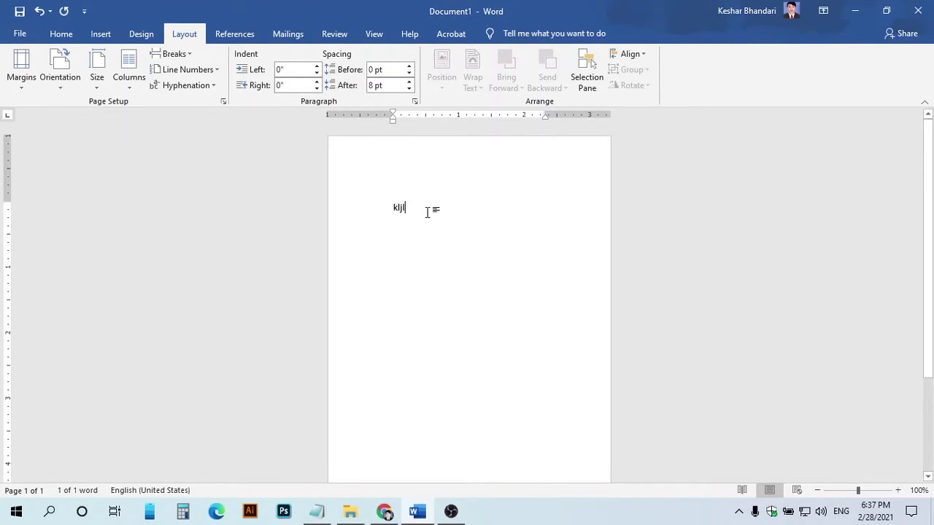
{"action": "left_click_drag", "start_coordinate": [428, 210], "coordinate": [367, 217]}
{"action": "key", "text": "BackSpace"}
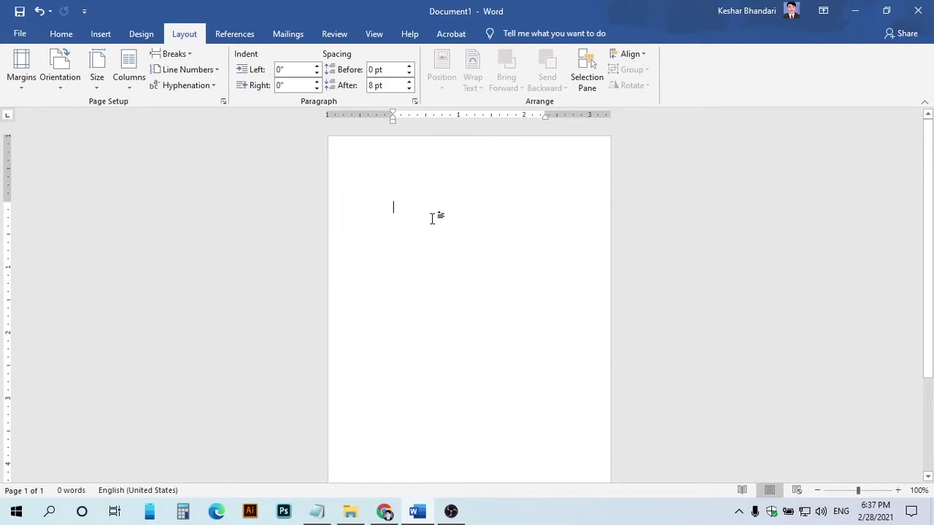
Step: Review the noted margins in Notepad (top 0.6'', others 0.25''), then minimize Notepad
{"action": "key", "text": "alt+Tab"}
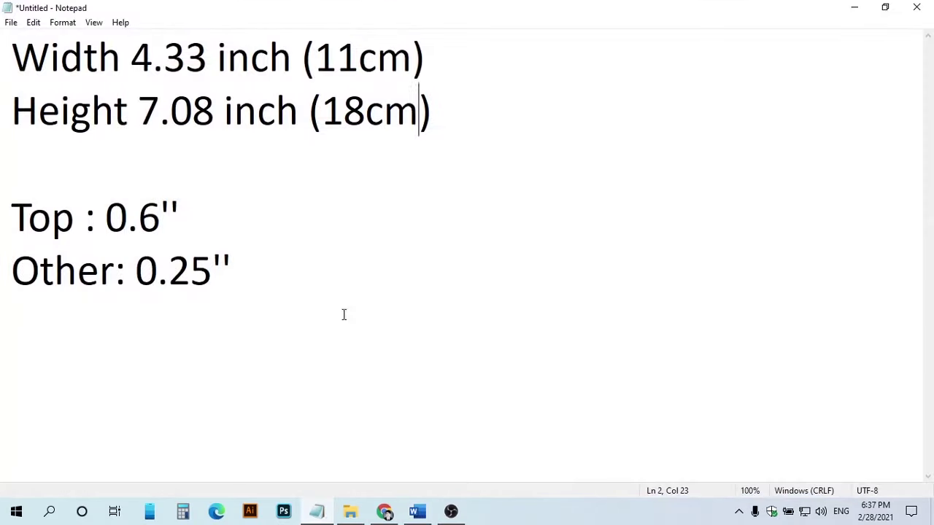
{"action": "left_click_drag", "start_coordinate": [295, 268], "coordinate": [4, 232]}
{"action": "left_click", "coordinate": [193, 229]}
{"action": "left_click_drag", "start_coordinate": [106, 217], "coordinate": [182, 215]}
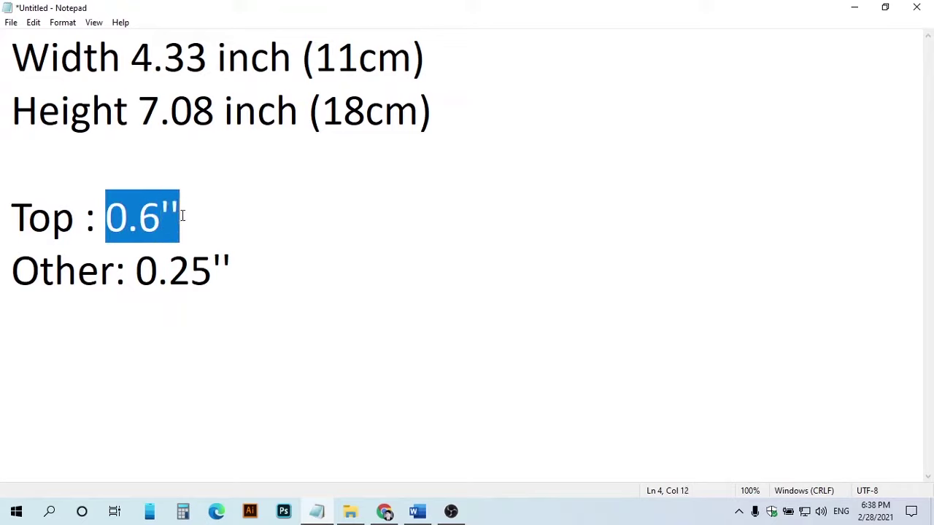
{"action": "left_click", "coordinate": [183, 216]}
{"action": "left_click_drag", "start_coordinate": [158, 272], "coordinate": [273, 272]}
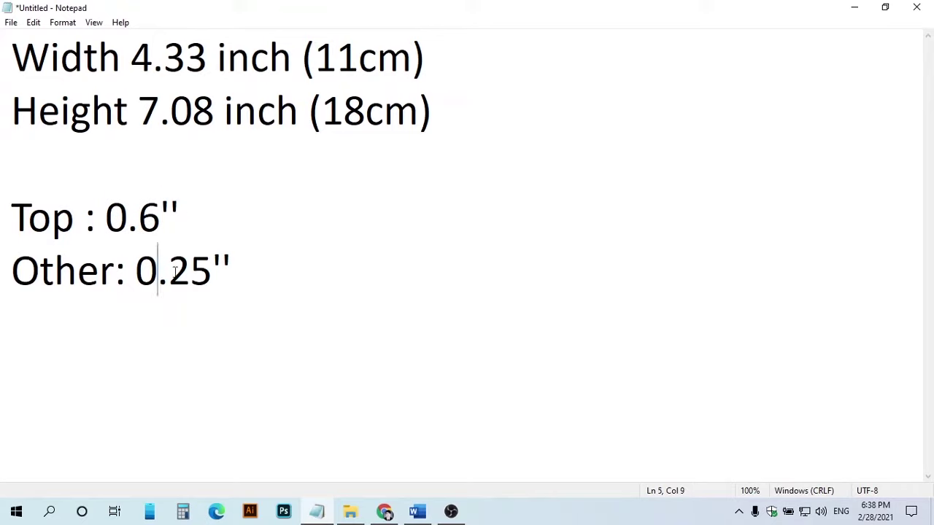
{"action": "left_click", "coordinate": [273, 272]}
{"action": "left_click_drag", "start_coordinate": [106, 217], "coordinate": [157, 222]}
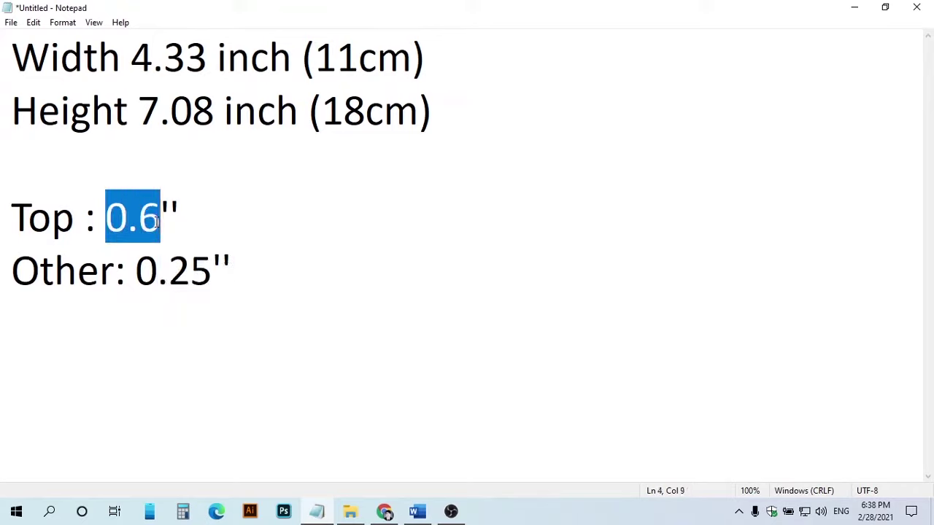
{"action": "left_click", "coordinate": [149, 271]}
{"action": "left_click_drag", "start_coordinate": [136, 272], "coordinate": [190, 271]}
{"action": "left_click", "coordinate": [190, 271]}
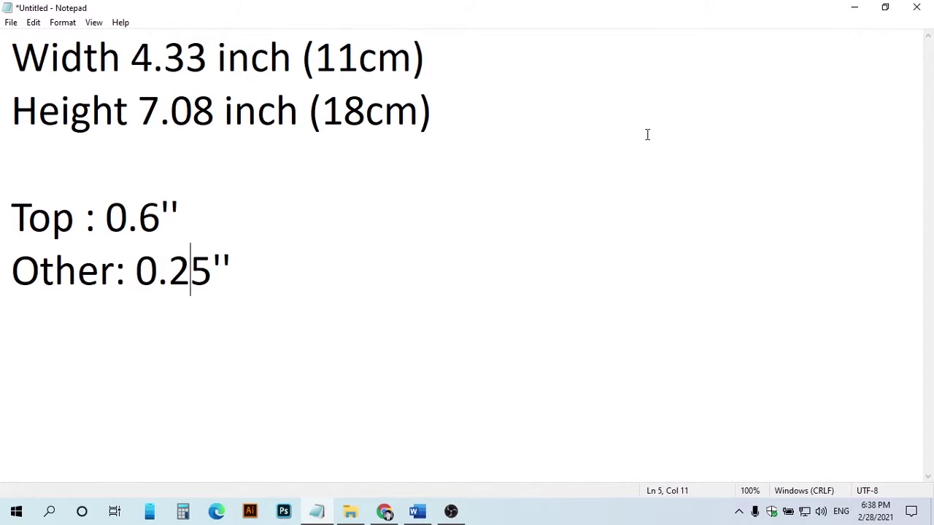
{"action": "left_click", "coordinate": [850, 8]}
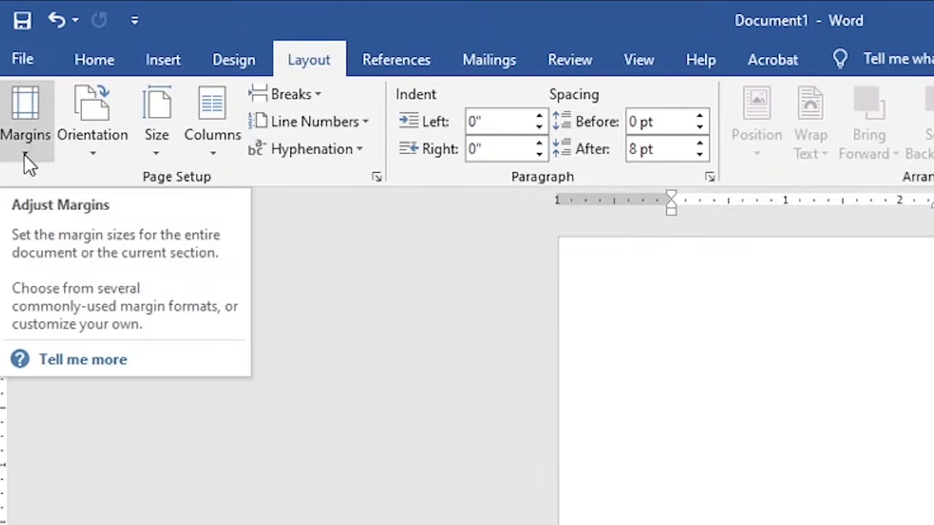
Step: Open the Custom Margins settings in Page Setup
{"action": "left_click", "coordinate": [21, 87]}
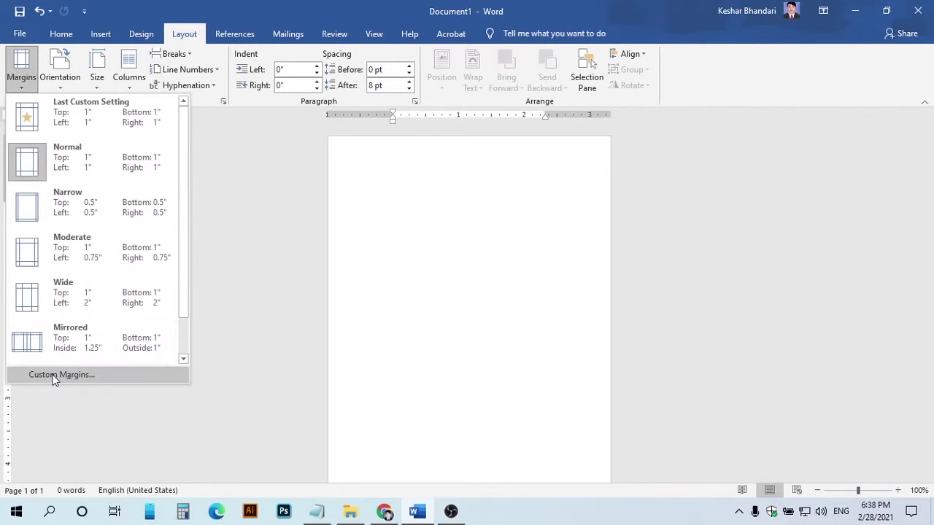
{"action": "left_click", "coordinate": [52, 378]}
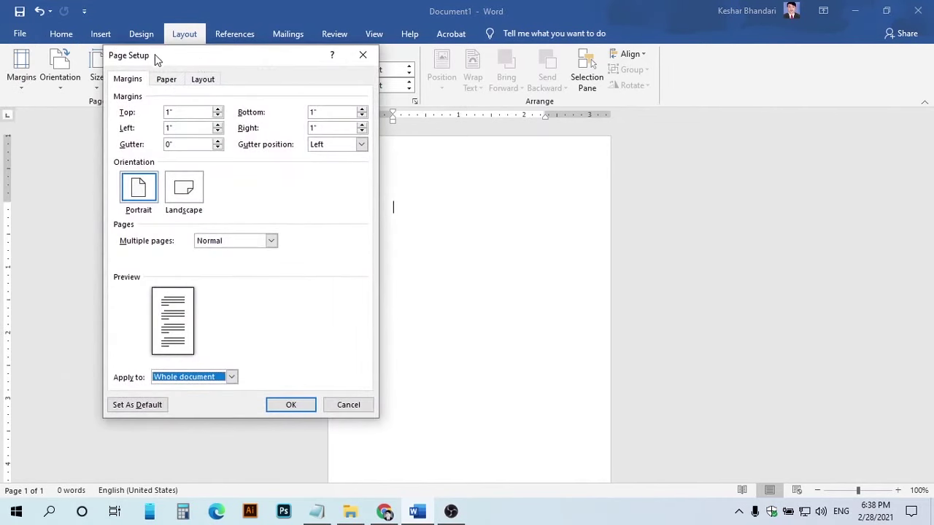
{"action": "left_click_drag", "start_coordinate": [155, 55], "coordinate": [205, 82]}
{"action": "left_click", "coordinate": [208, 108]}
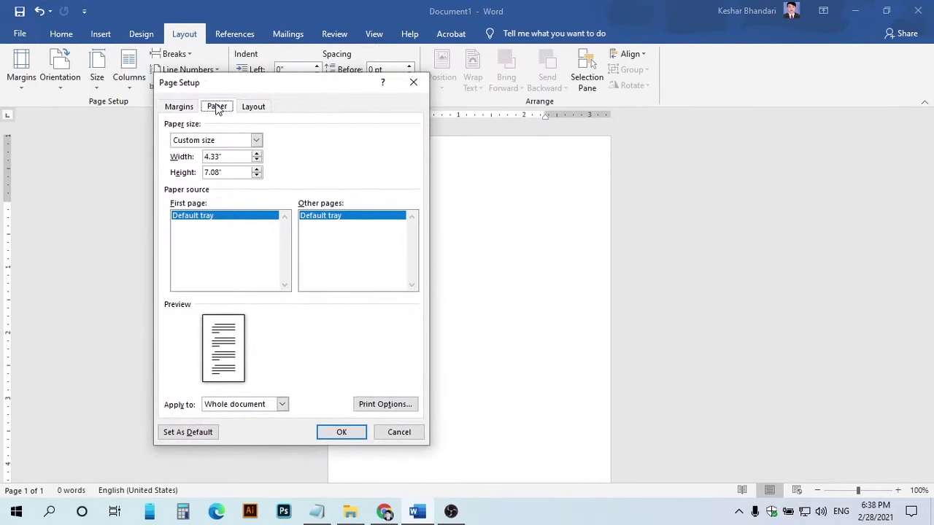
{"action": "left_click", "coordinate": [178, 107]}
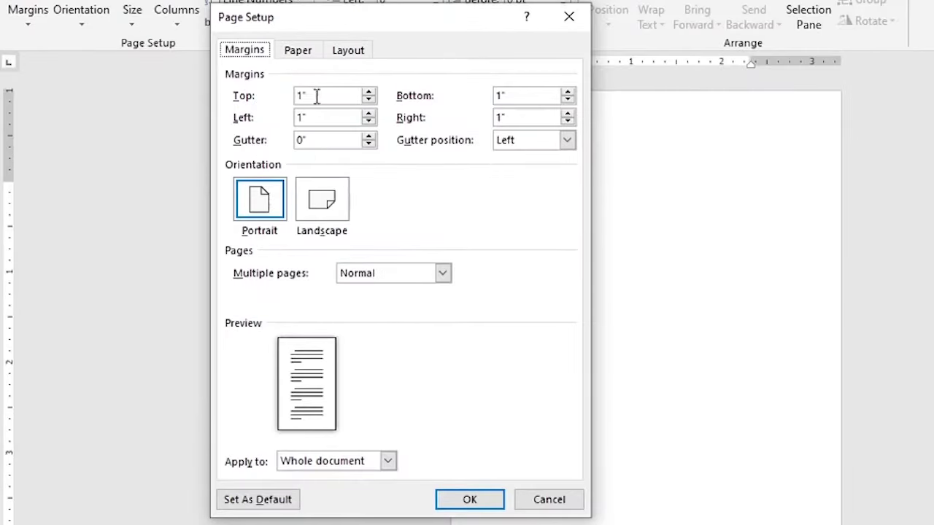
Step: Enter a 0.6-inch top margin and 0.25-inch left, right and bottom margins
{"action": "left_click", "coordinate": [231, 140]}
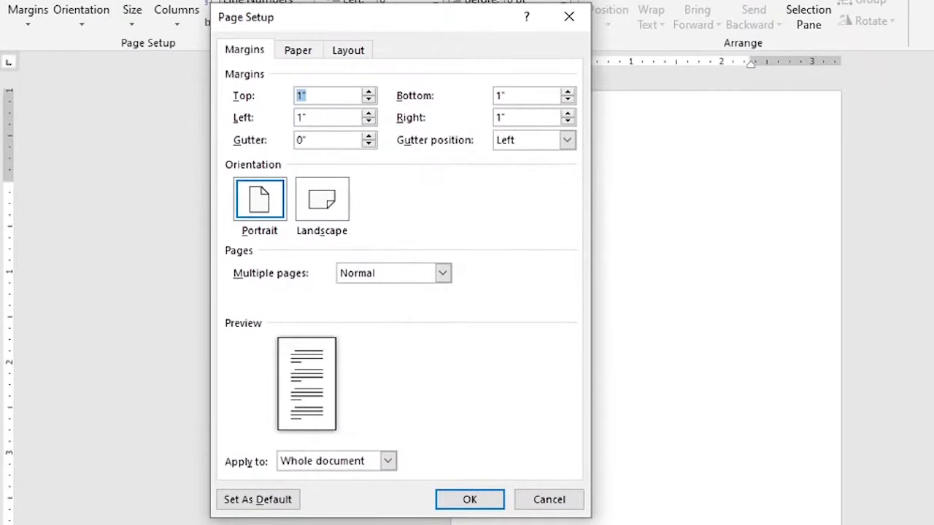
{"action": "type", "text": "0.6"}
{"action": "left_click", "coordinate": [317, 513]}
{"action": "left_click", "coordinate": [318, 512]}
{"action": "left_click_drag", "start_coordinate": [323, 117], "coordinate": [267, 130]}
{"action": "type", "text": "0.25"}
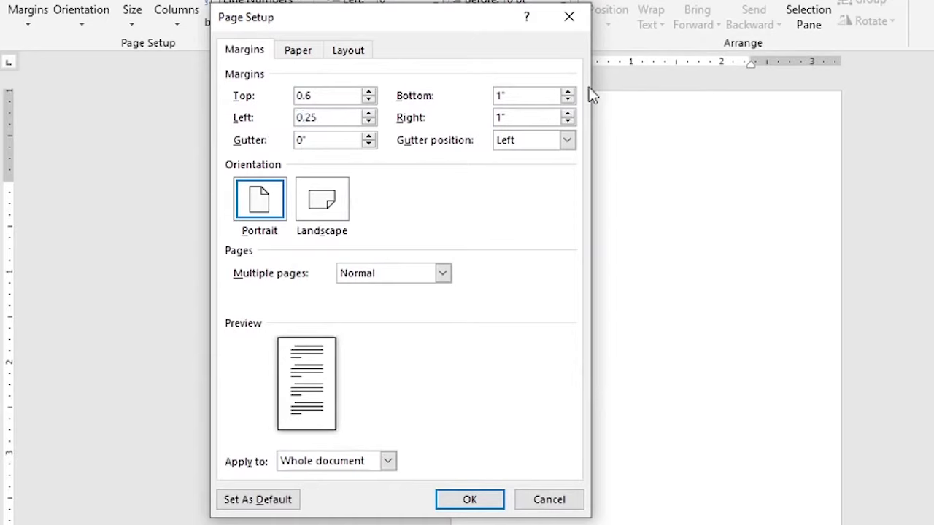
{"action": "key", "text": "Tab"}
{"action": "type", "text": "0.25"}
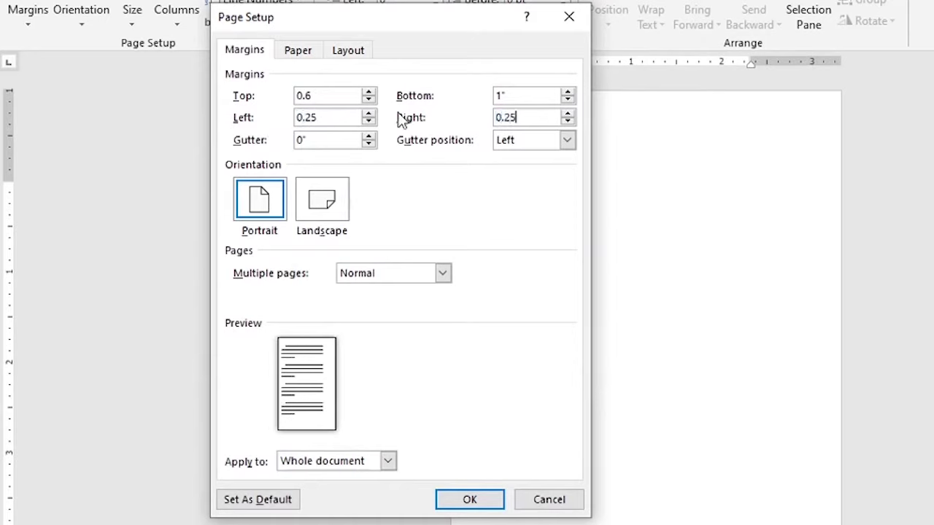
{"action": "left_click_drag", "start_coordinate": [514, 93], "coordinate": [439, 93]}
{"action": "type", "text": "0.25"}
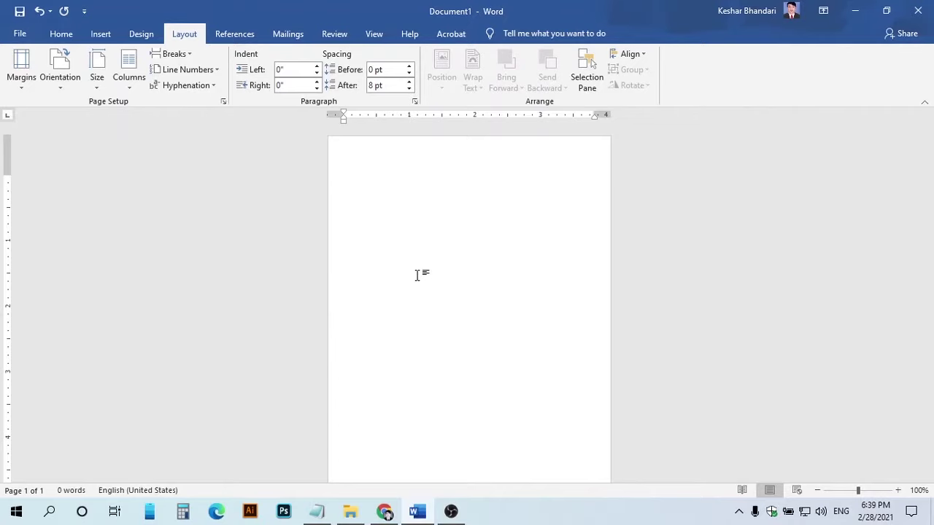
Step: On the Home tab, set the font to ARAP 002 at size 12
{"action": "left_click", "coordinate": [64, 37]}
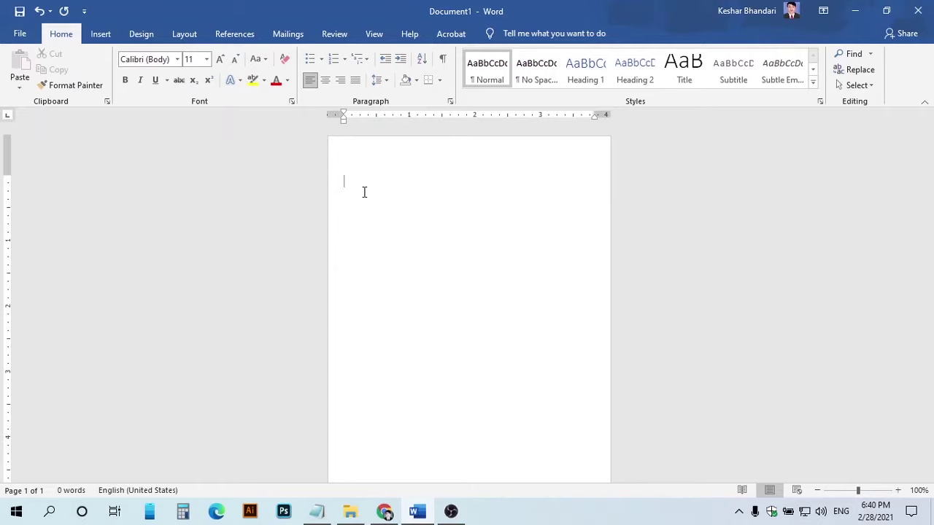
{"action": "left_click", "coordinate": [154, 60]}
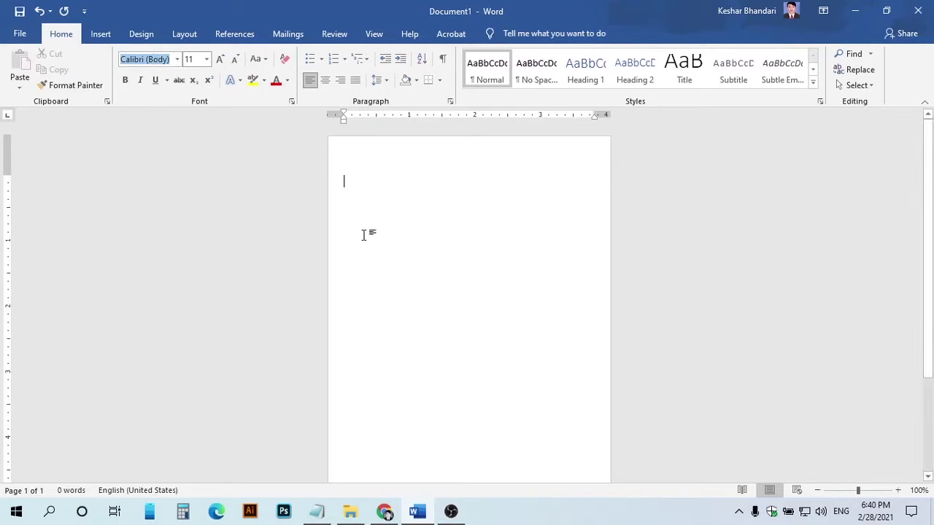
{"action": "type", "text": "ARAP"}
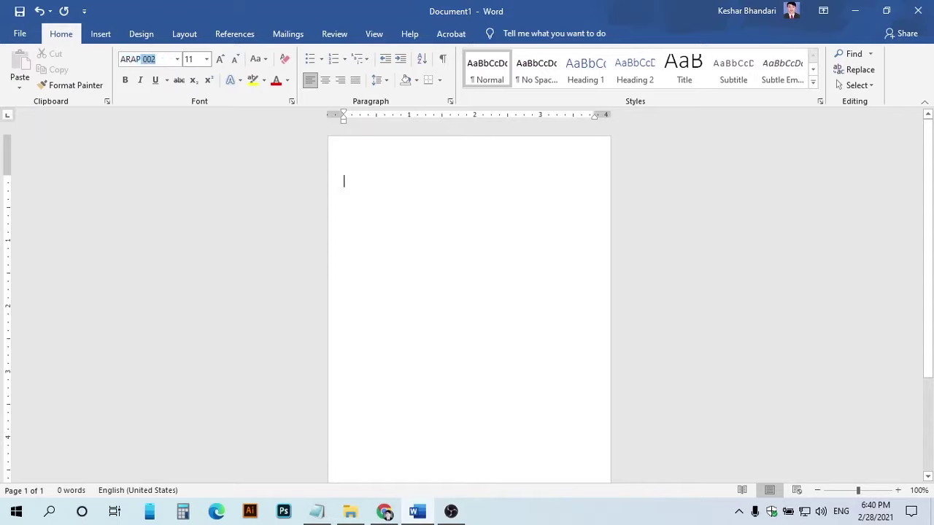
{"action": "type", "text": " 002"}
{"action": "left_click", "coordinate": [198, 60]}
{"action": "type", "text": "12"}
Step: Type the मो glyph, try a larger size, then reset it to 12 pt
{"action": "type", "text": "df"}
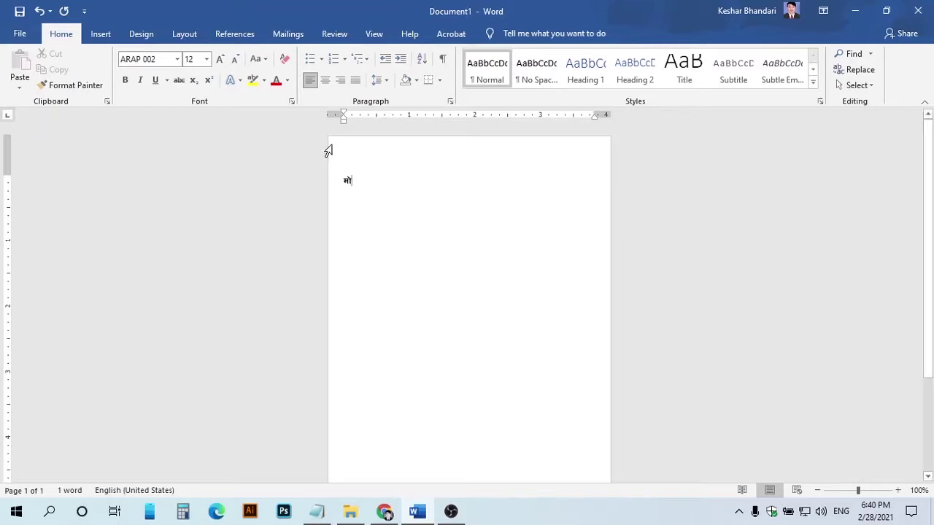
{"action": "double_click", "coordinate": [358, 178]}
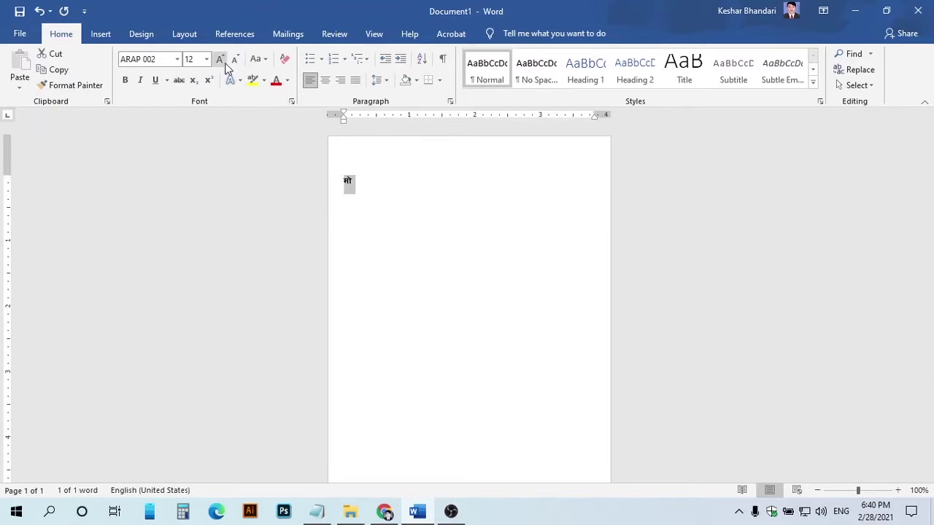
{"action": "left_click", "coordinate": [220, 59]}
{"action": "left_click", "coordinate": [365, 182]}
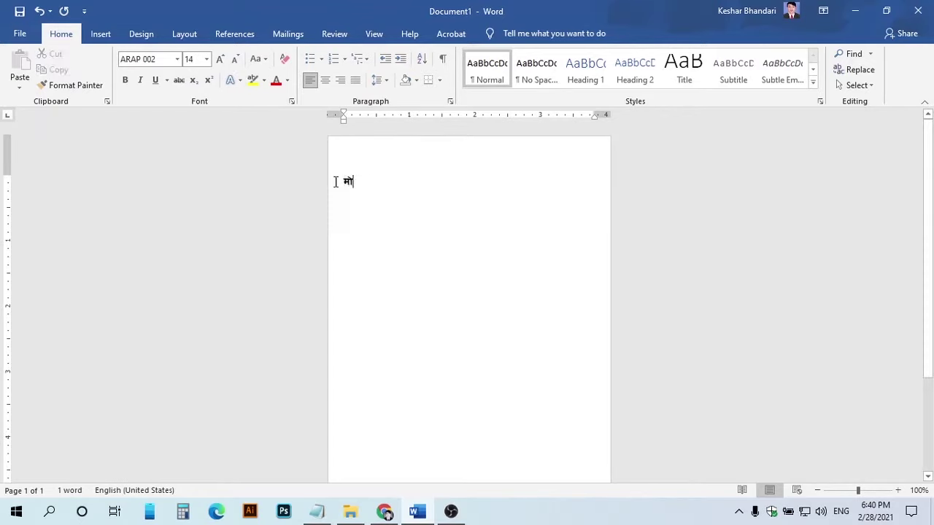
{"action": "double_click", "coordinate": [336, 182]}
{"action": "left_click", "coordinate": [191, 60]}
{"action": "type", "text": "12"}
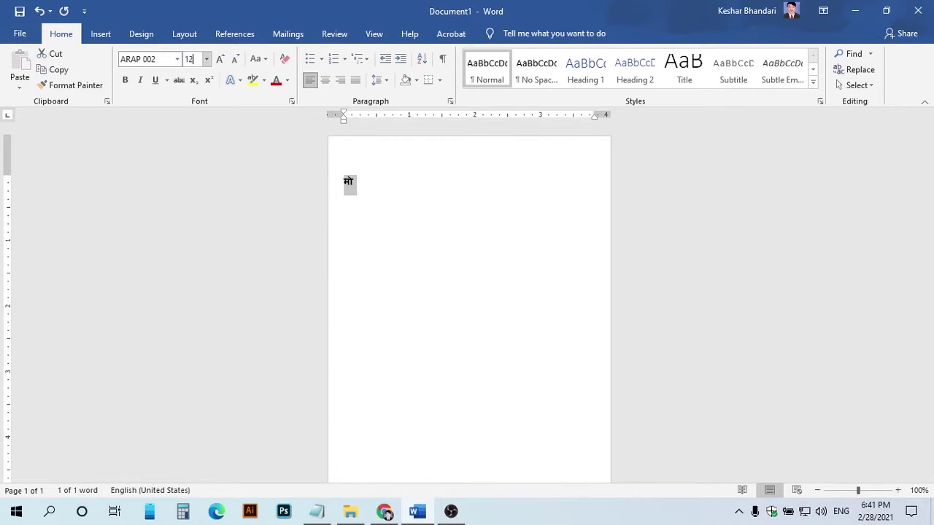
{"action": "key", "text": "Return"}
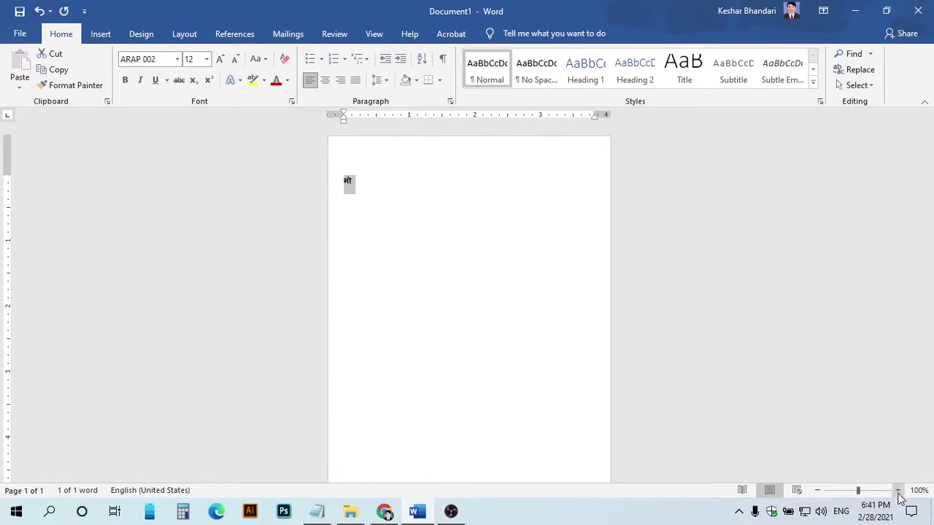
{"action": "left_click", "coordinate": [898, 491]}
{"action": "left_click", "coordinate": [899, 490]}
{"action": "left_click", "coordinate": [899, 490]}
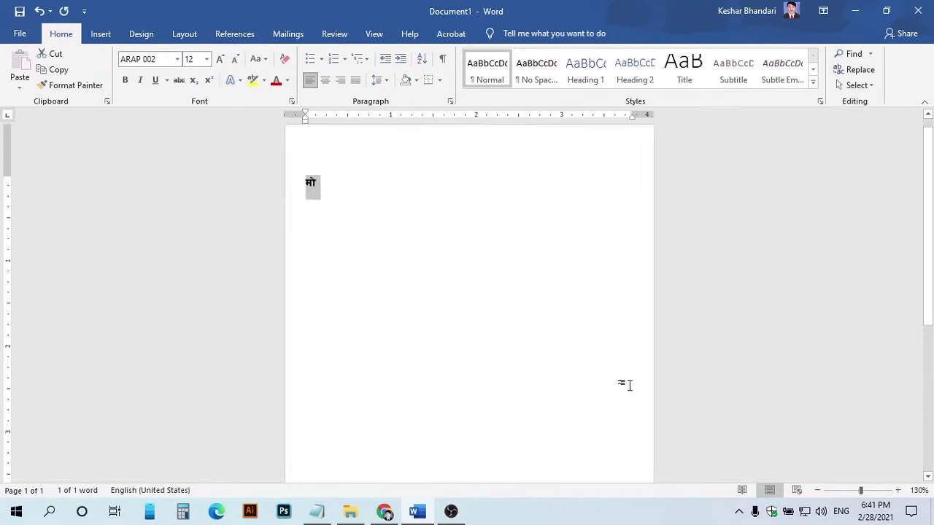
{"action": "left_click", "coordinate": [360, 257]}
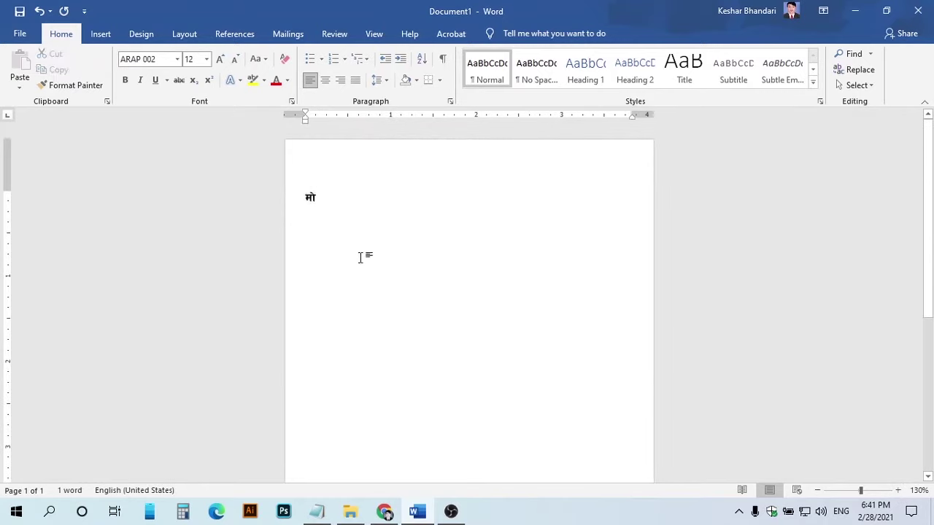
{"action": "type", "text": "."}
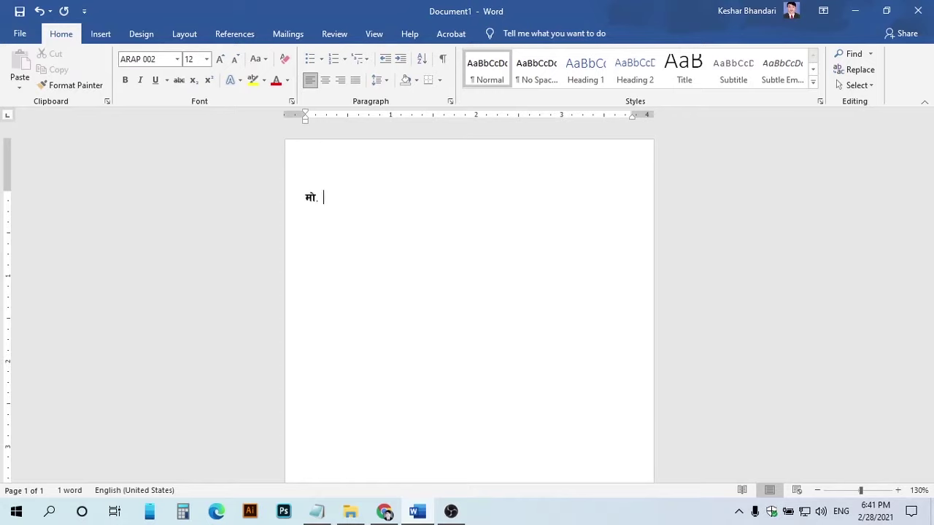
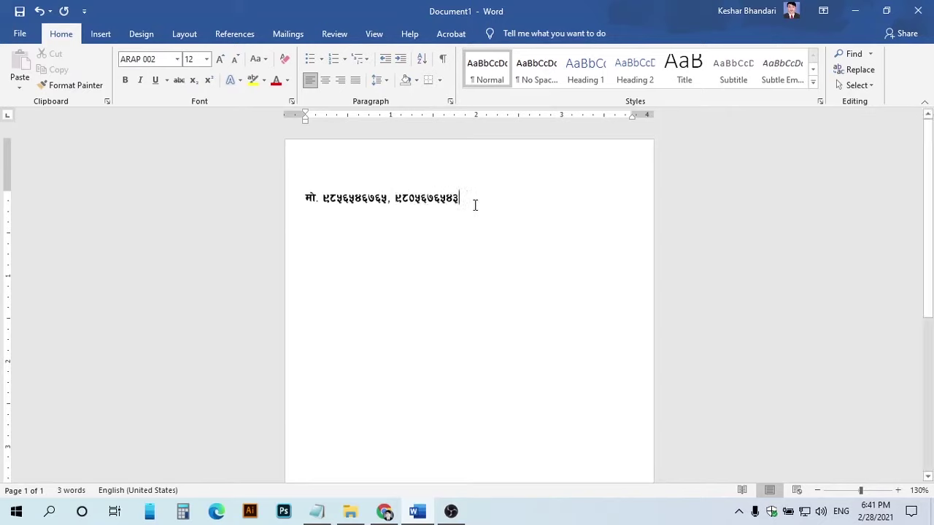
Step: Right-align the 'मो.' phone-number line and start a centred empty line beneath it
{"action": "left_click_drag", "start_coordinate": [474, 204], "coordinate": [310, 196]}
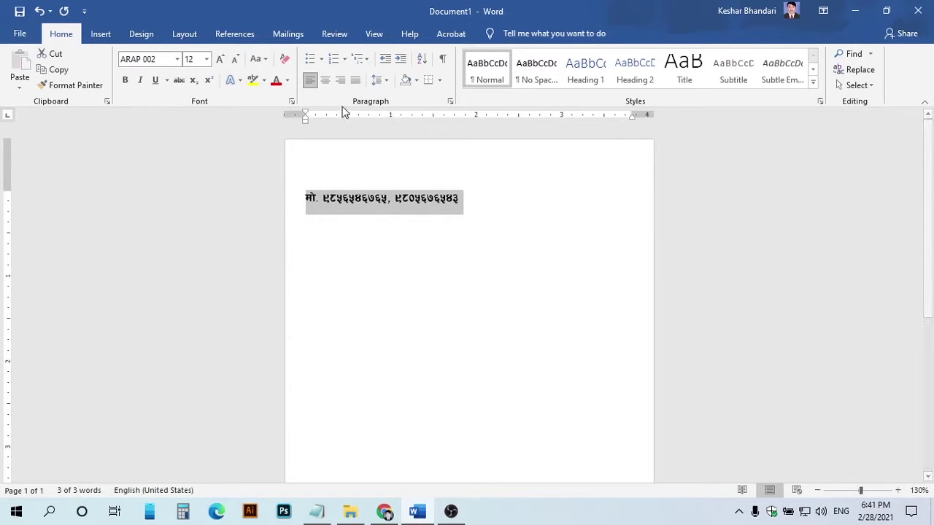
{"action": "left_click", "coordinate": [340, 79]}
{"action": "left_click", "coordinate": [545, 207]}
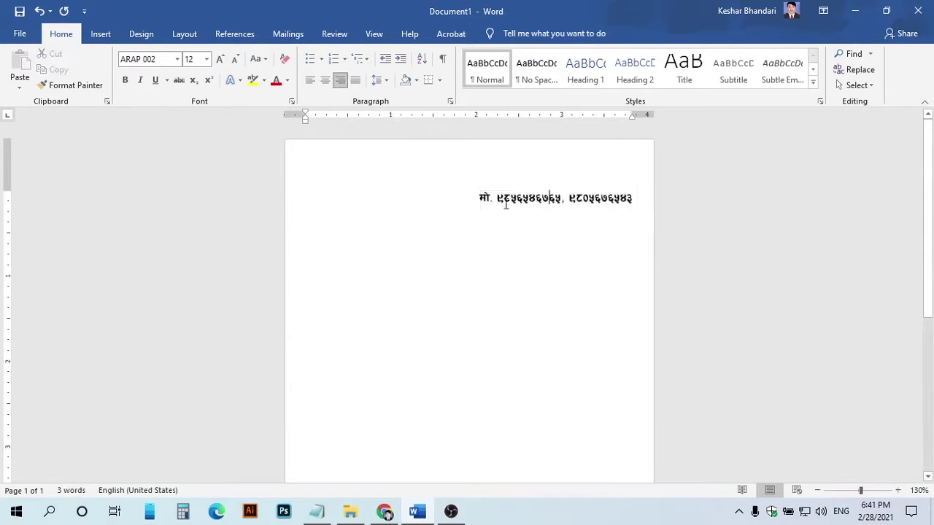
{"action": "left_click_drag", "start_coordinate": [516, 203], "coordinate": [480, 200]}
{"action": "left_click", "coordinate": [631, 201]}
{"action": "key", "text": "Return"}
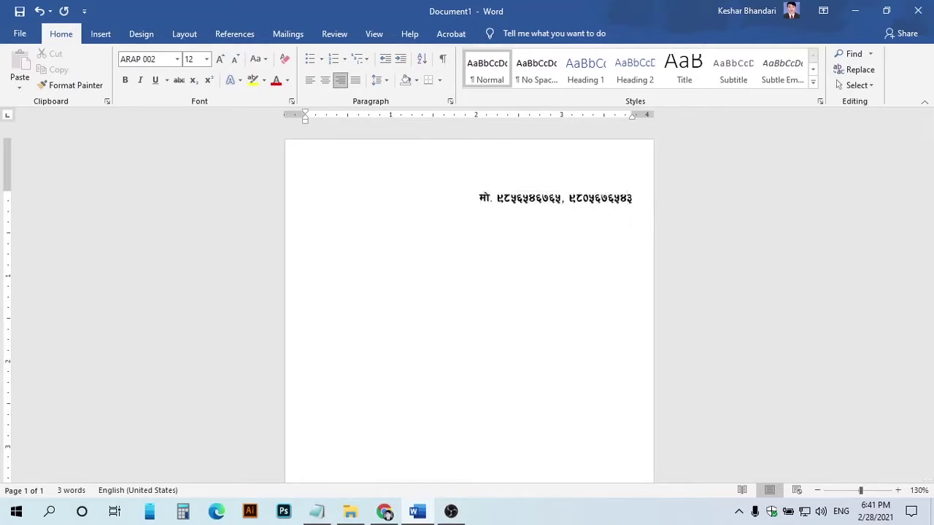
{"action": "left_click", "coordinate": [324, 80]}
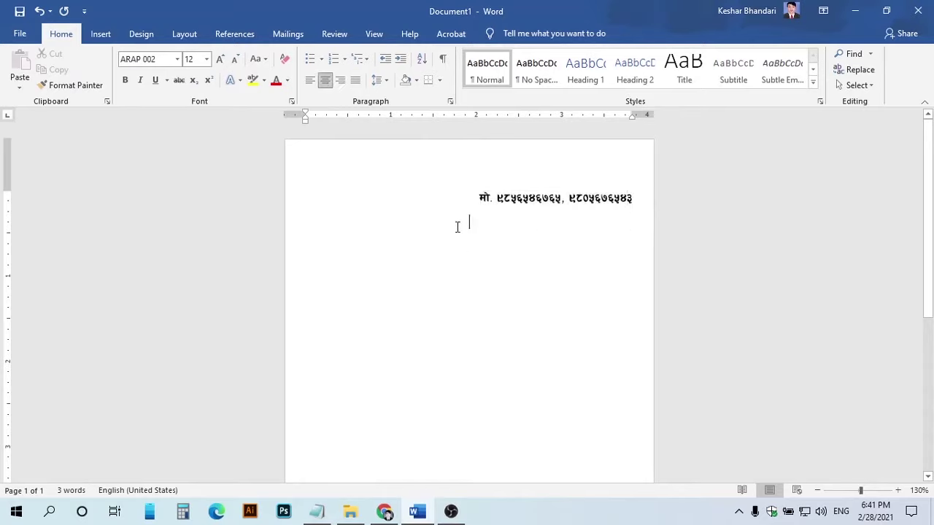
{"action": "left_click", "coordinate": [149, 58]}
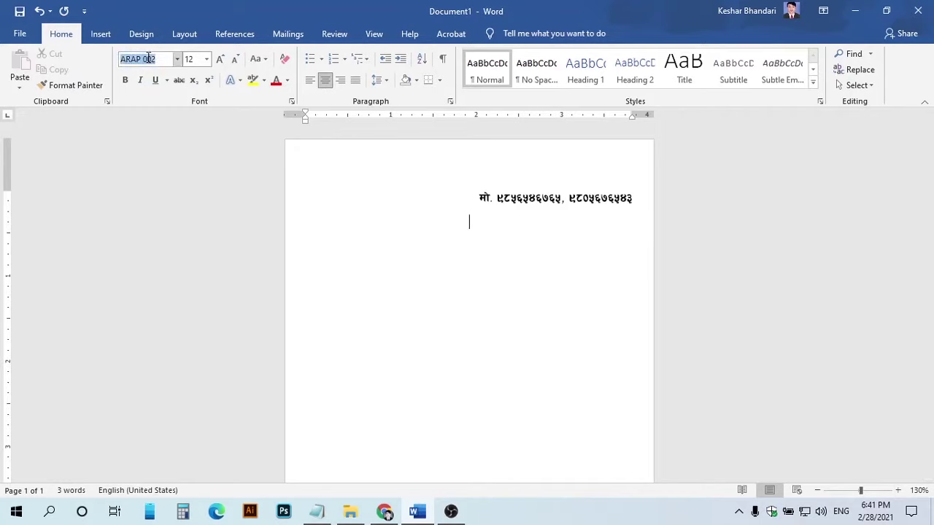
Step: Type 'सारथी सप्लायर्स (प्रा.) ली.' in Ganesh 24 pt on the centred line
{"action": "type", "text": "Ganesh"}
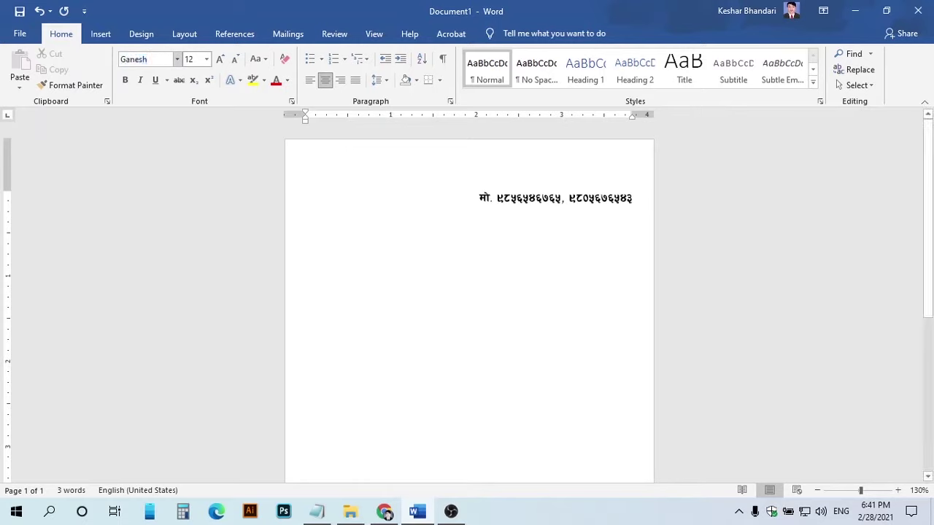
{"action": "left_click", "coordinate": [190, 59]}
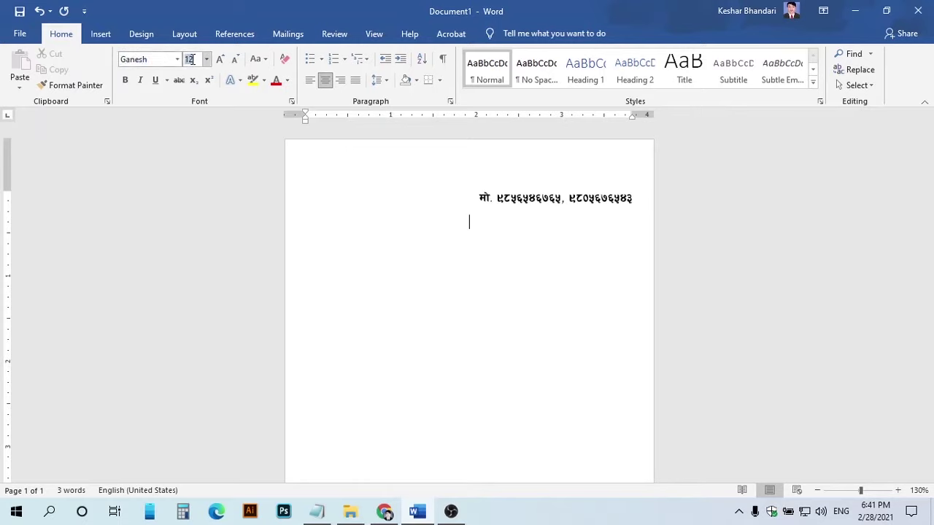
{"action": "type", "text": "24"}
{"action": "key", "text": "Return"}
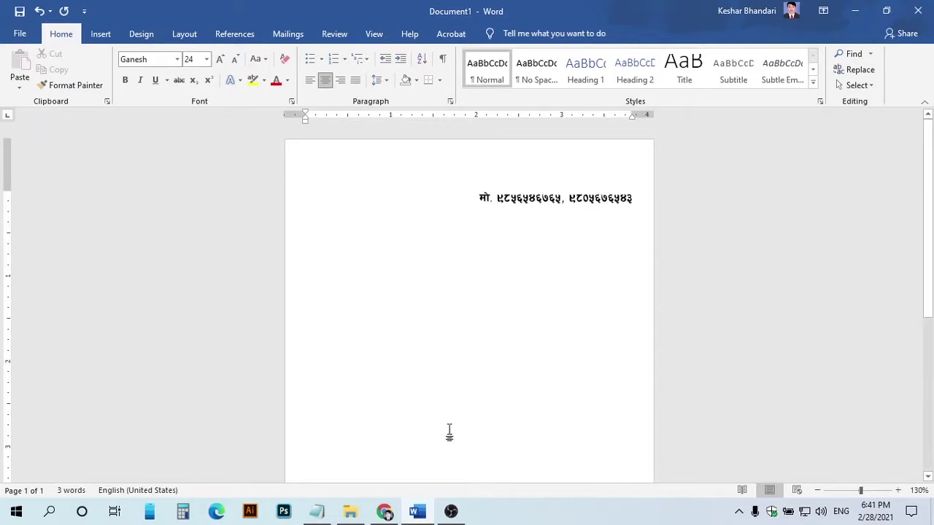
{"action": "type", "text": ";f/"}
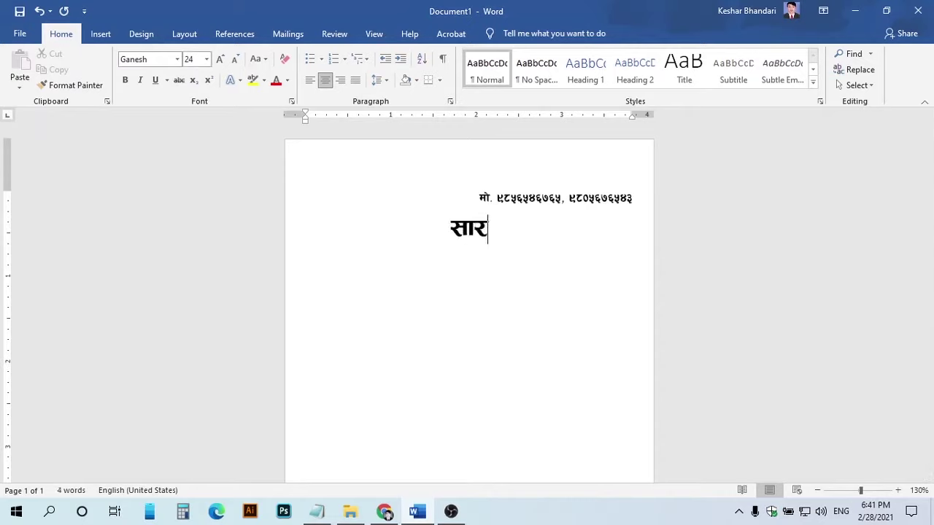
{"action": "type", "text": "yL ;Knfo"}
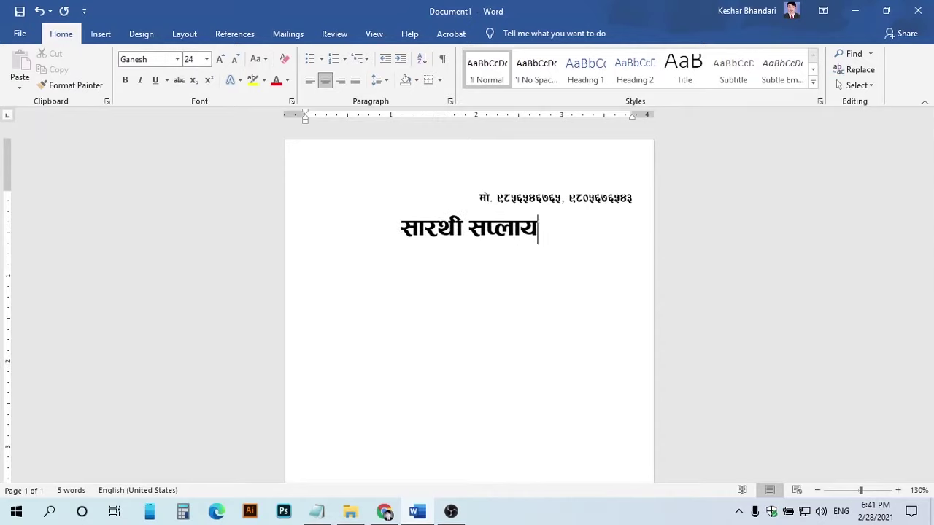
{"action": "type", "text": ";{"}
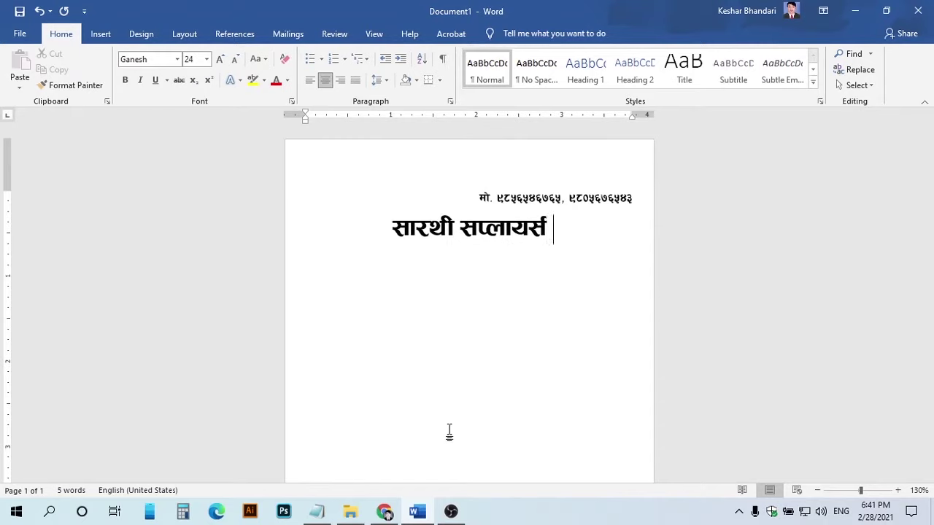
{"action": "type", "text": "("}
{"action": "key", "text": "BackSpace"}
{"action": "type", "text": "(k"}
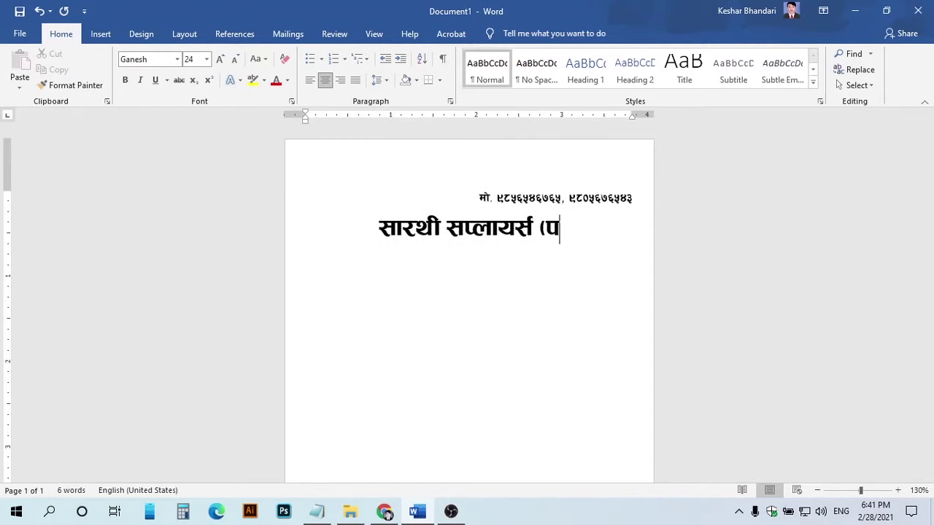
{"action": "type", "text": "|f."}
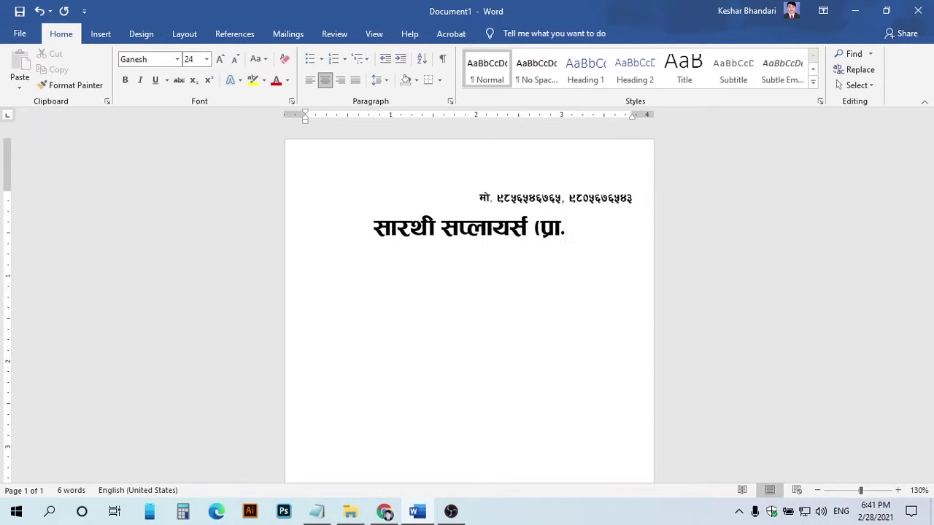
{"action": "type", "text": ") nL"}
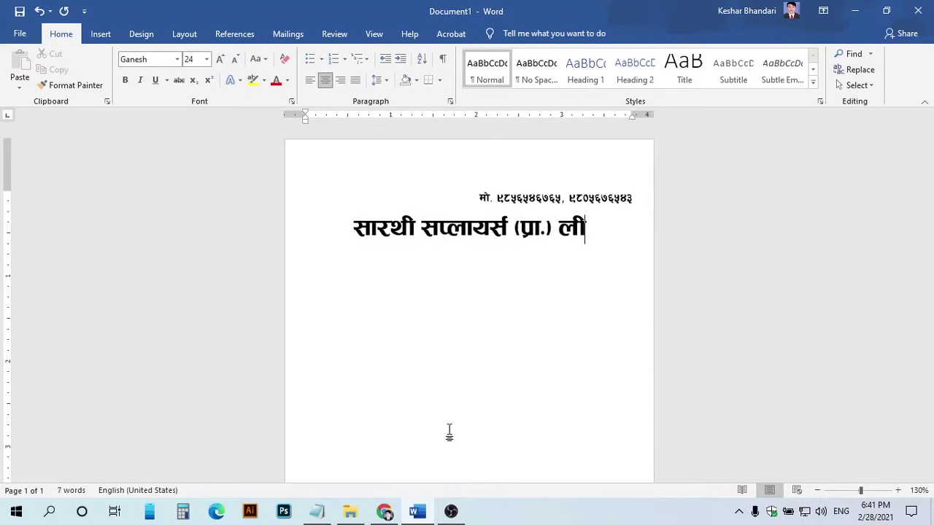
{"action": "type", "text": "."}
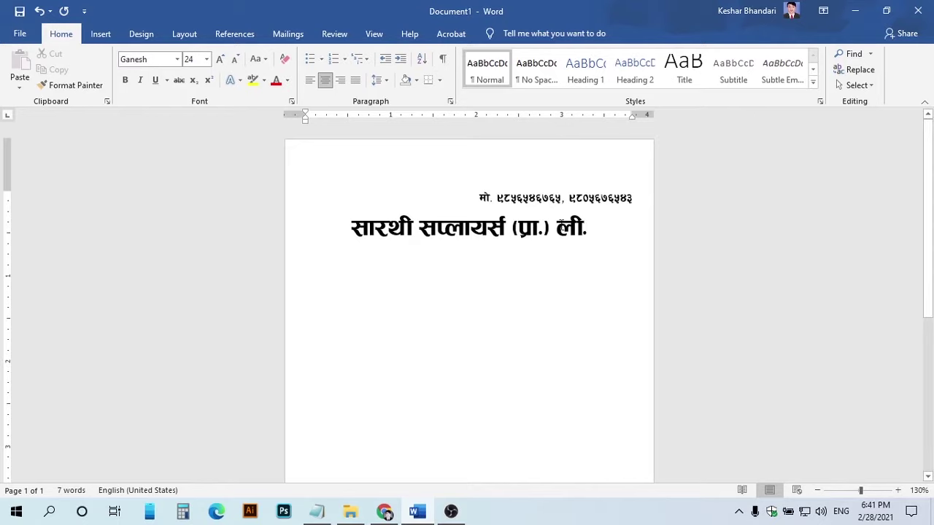
{"action": "left_click_drag", "start_coordinate": [592, 232], "coordinate": [452, 196]}
Step: Start a new line below the company name heading
{"action": "left_click", "coordinate": [596, 228]}
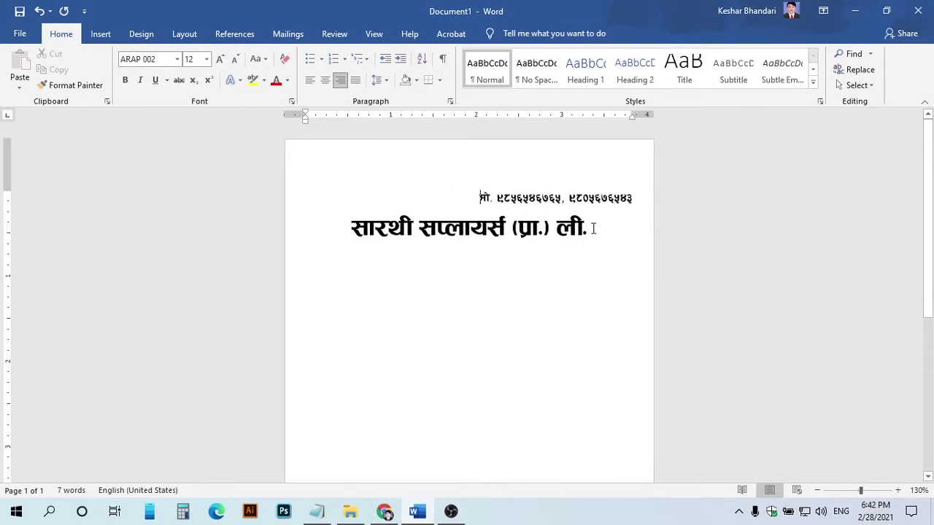
{"action": "left_click_drag", "start_coordinate": [595, 228], "coordinate": [475, 197]}
{"action": "left_click", "coordinate": [588, 240]}
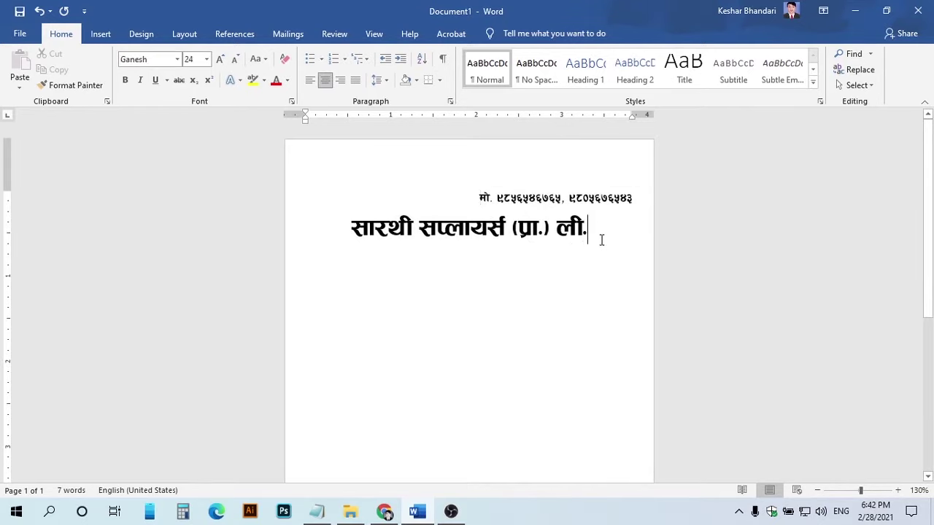
{"action": "key", "text": "Return"}
Step: Type the address 'भरतपुर-१०, कटहरचोक, चितवन' on the new line in ARAP 002 12 pt
{"action": "left_click", "coordinate": [490, 197]}
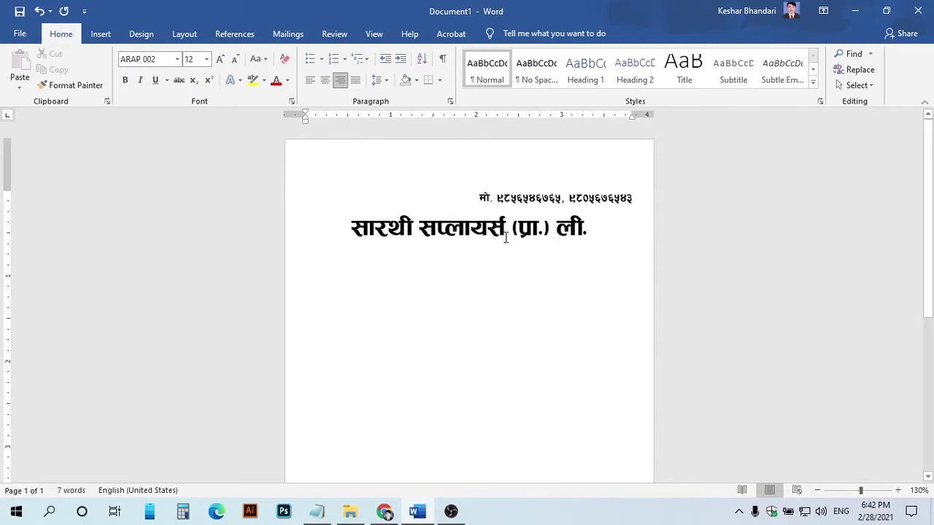
{"action": "key", "text": "shift+Left"}
{"action": "key", "text": "shift+Left"}
{"action": "key", "text": "ctrl+c"}
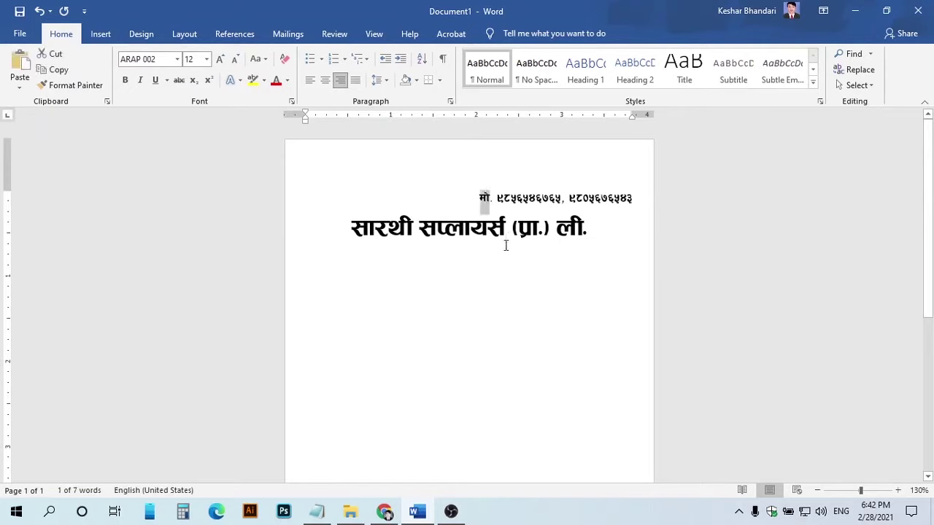
{"action": "left_click", "coordinate": [492, 267]}
{"action": "key", "text": "ctrl+v"}
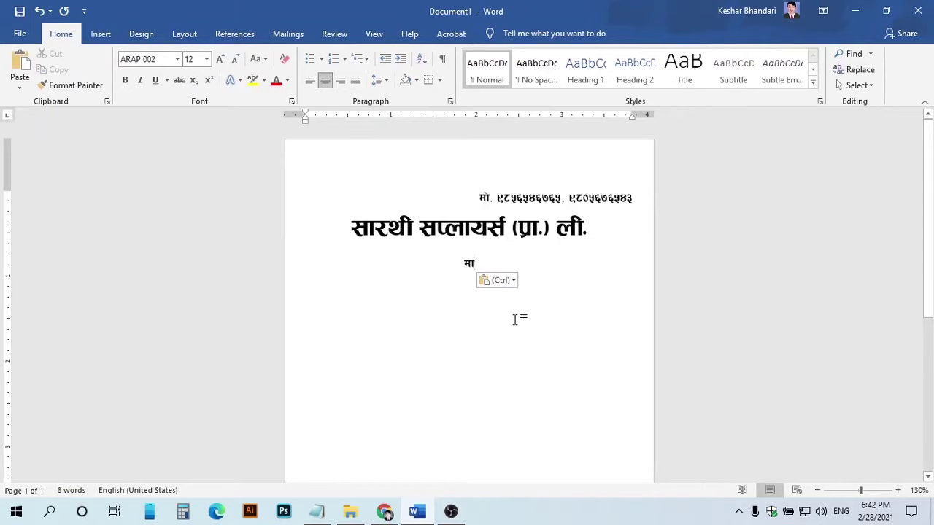
{"action": "key", "text": "BackSpace"}
{"action": "key", "text": "BackSpace"}
{"action": "type", "text": "भरतपु"}
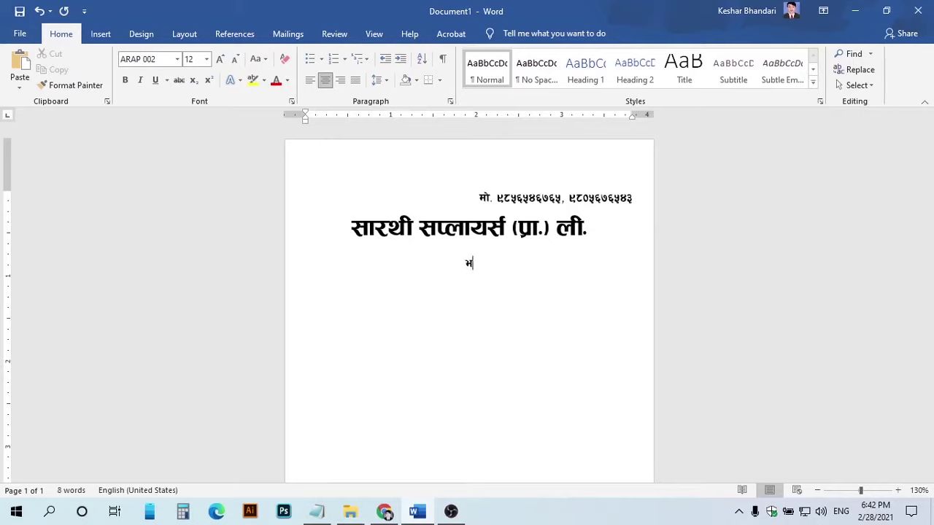
{"action": "type", "text": "/"}
{"action": "type", "text": "-"}
{"action": "type", "text": "10"}
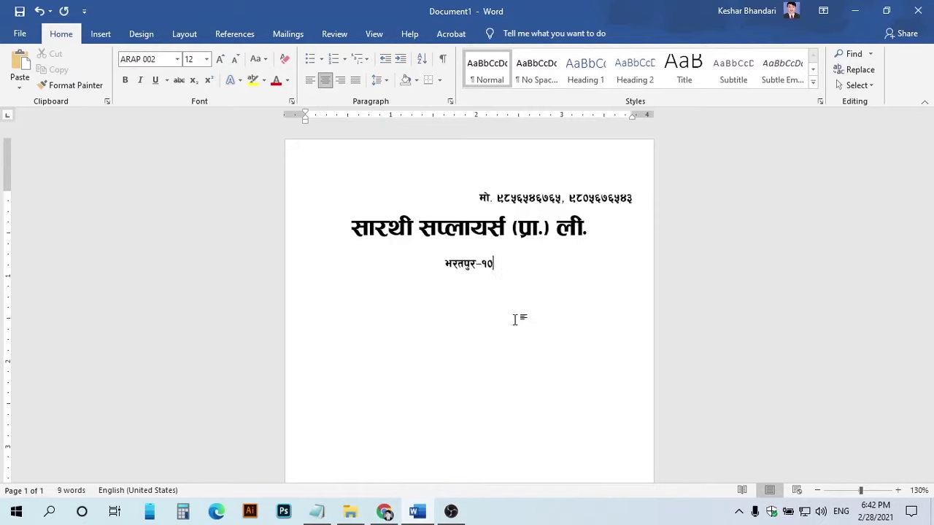
{"action": "type", "text": ", "}
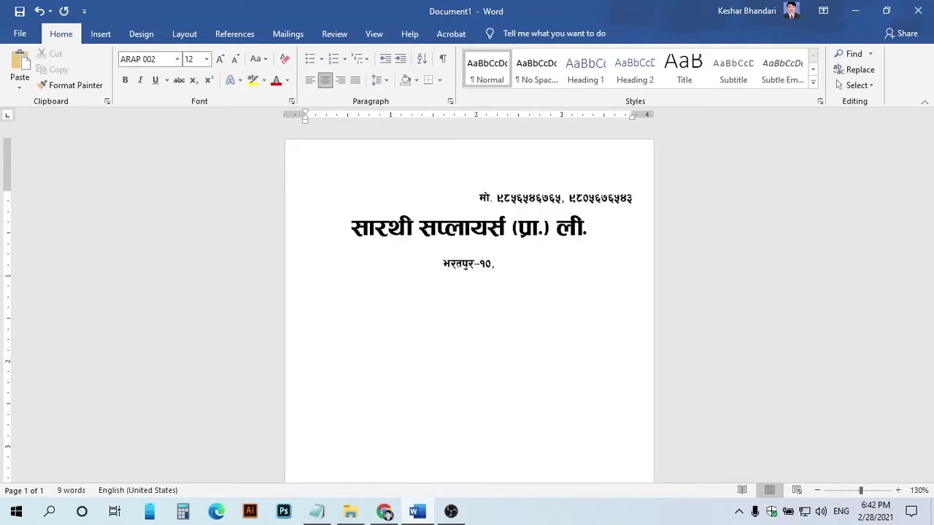
{"action": "type", "text": "कटहर"}
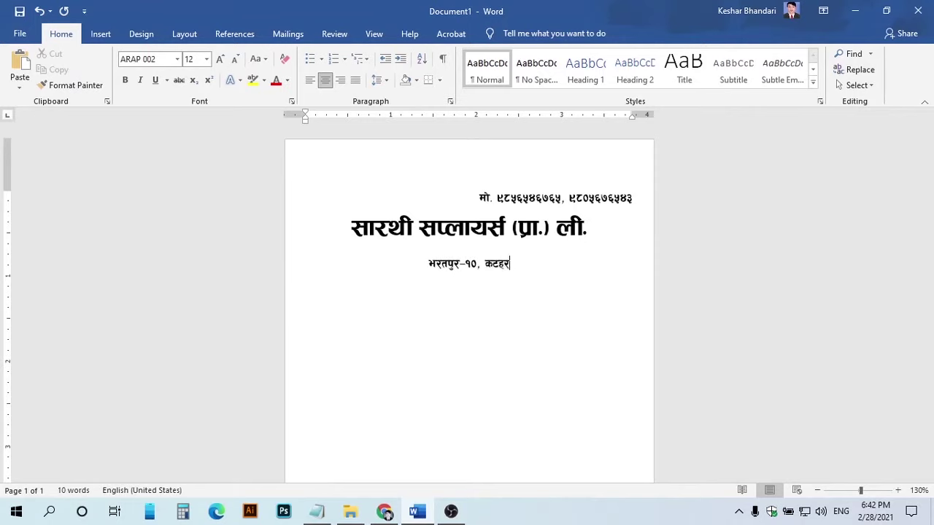
{"action": "type", "text": "चोक, चितवन"}
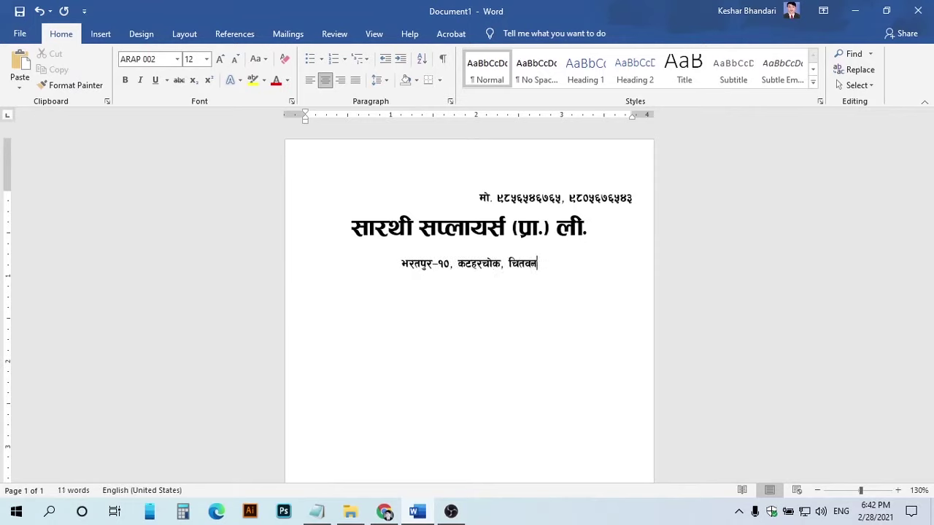
{"action": "left_click", "coordinate": [559, 245]}
Step: Give the company name and address lines single 1.0 line spacing
{"action": "left_click", "coordinate": [505, 260]}
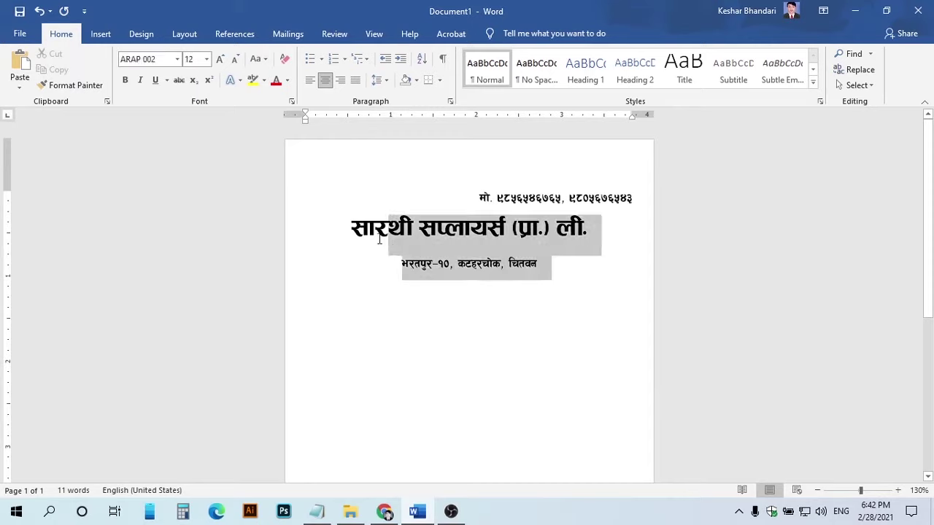
{"action": "mouse_move", "coordinate": [550, 266]}
{"action": "left_mouse_down"}
{"action": "mouse_move", "coordinate": [353, 228]}
{"action": "mouse_move", "coordinate": [505, 228]}
{"action": "left_mouse_up"}
{"action": "left_click", "coordinate": [352, 228]}
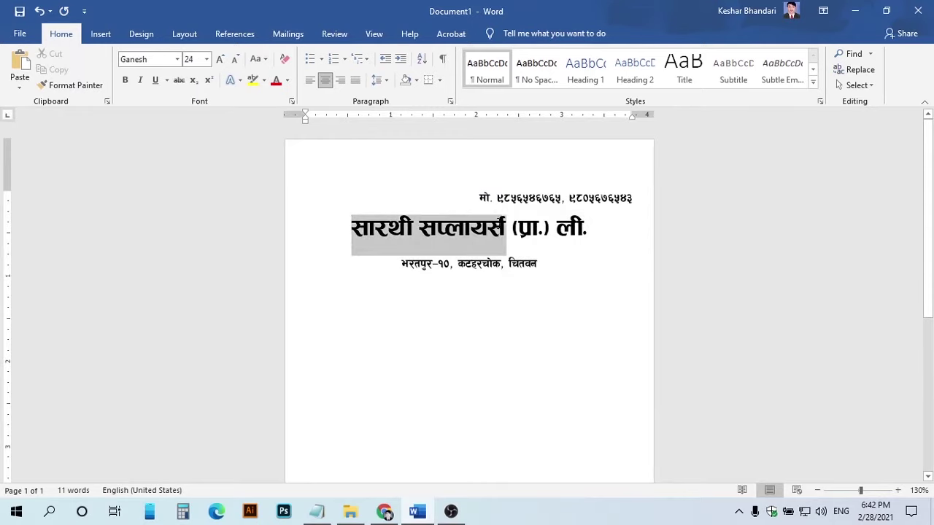
{"action": "left_click_drag", "start_coordinate": [402, 263], "coordinate": [540, 263]}
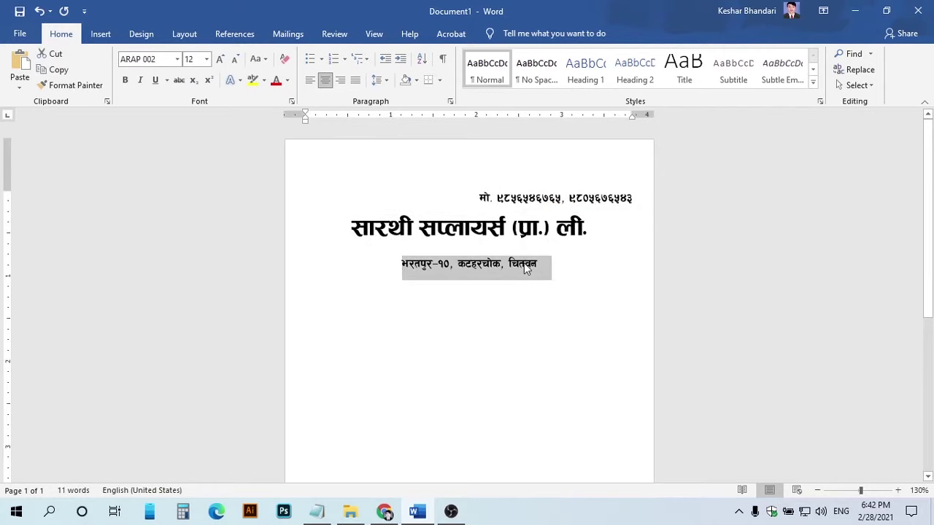
{"action": "left_click_drag", "start_coordinate": [464, 227], "coordinate": [499, 263]}
{"action": "left_click_drag", "start_coordinate": [557, 264], "coordinate": [359, 240]}
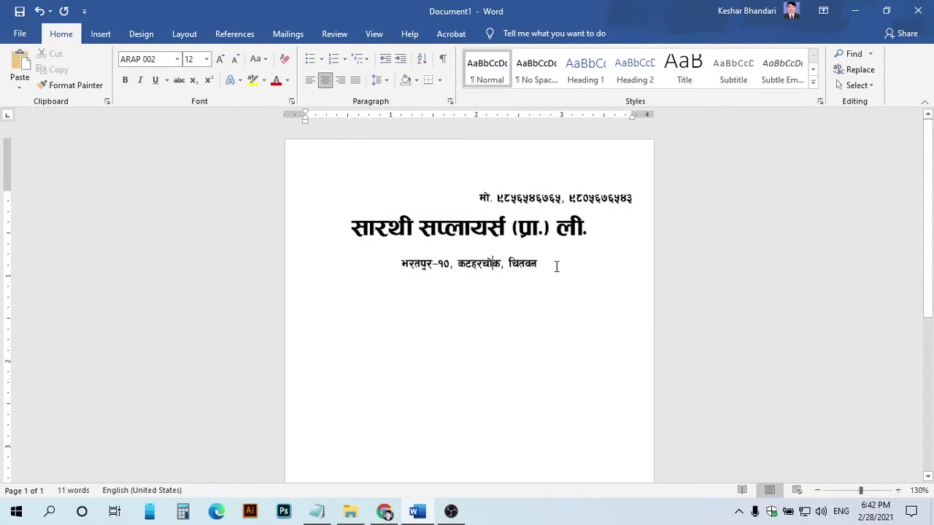
{"action": "left_click", "coordinate": [413, 229]}
{"action": "left_click_drag", "start_coordinate": [548, 263], "coordinate": [351, 228]}
{"action": "left_click", "coordinate": [532, 289]}
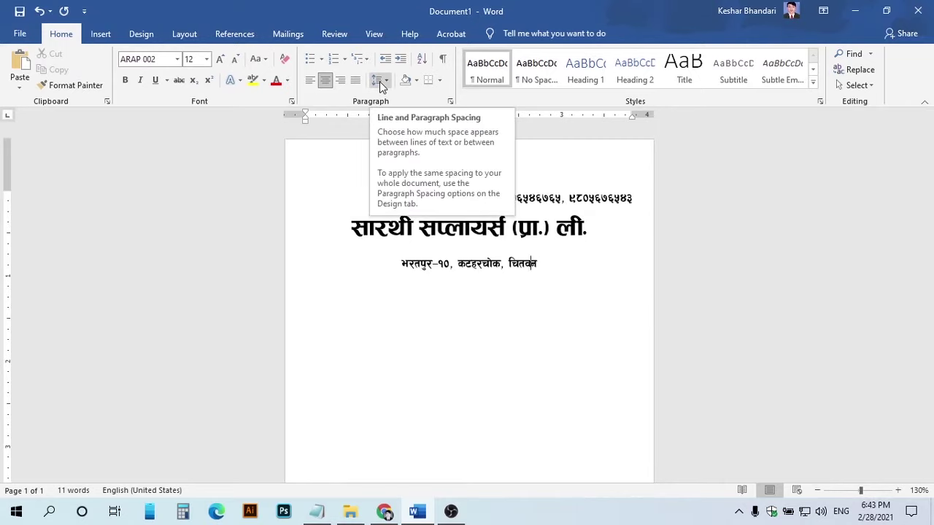
{"action": "left_click", "coordinate": [315, 231], "text": "shift"}
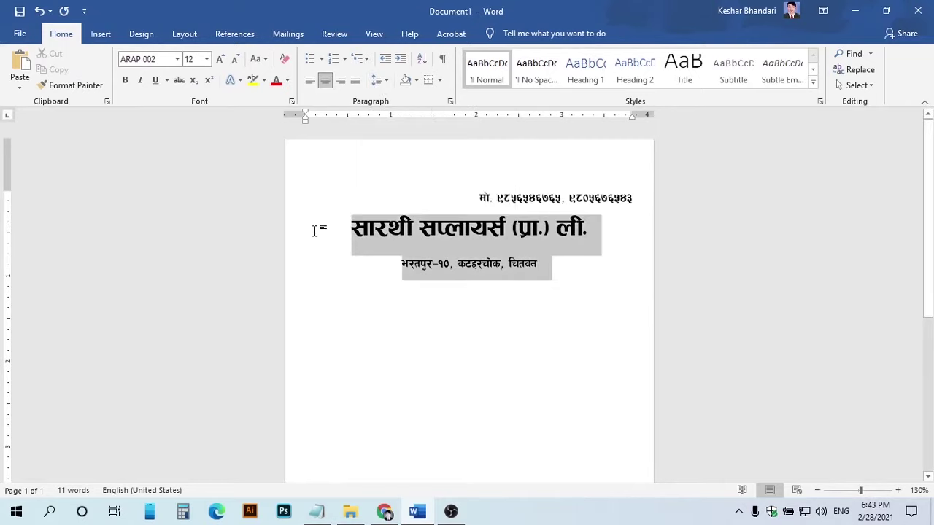
{"action": "left_click", "coordinate": [371, 80]}
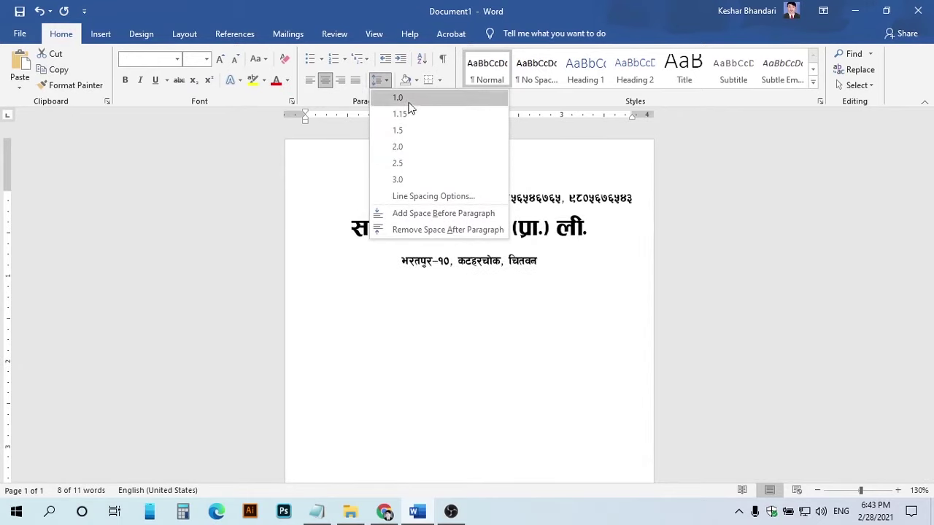
{"action": "left_click", "coordinate": [408, 104]}
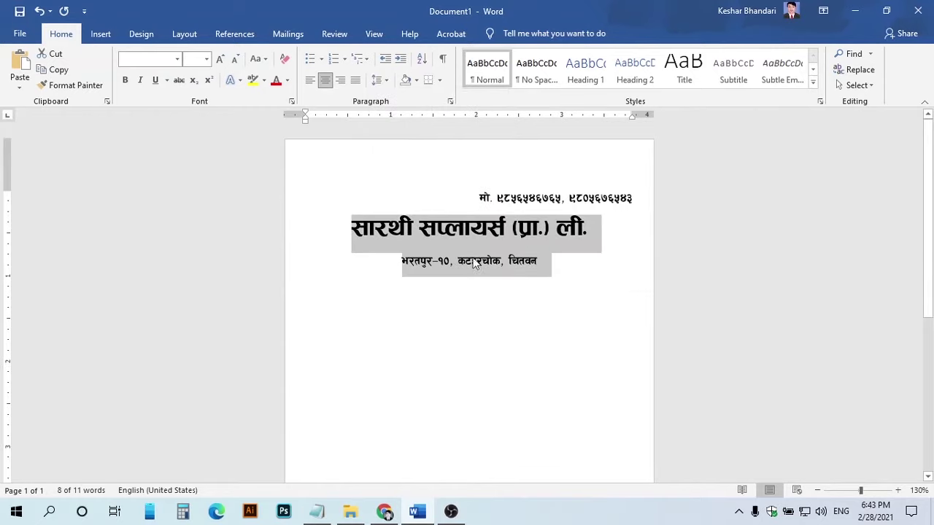
Step: Remove the space after the heading paragraphs so the address sits under the name
{"action": "left_click", "coordinate": [380, 80]}
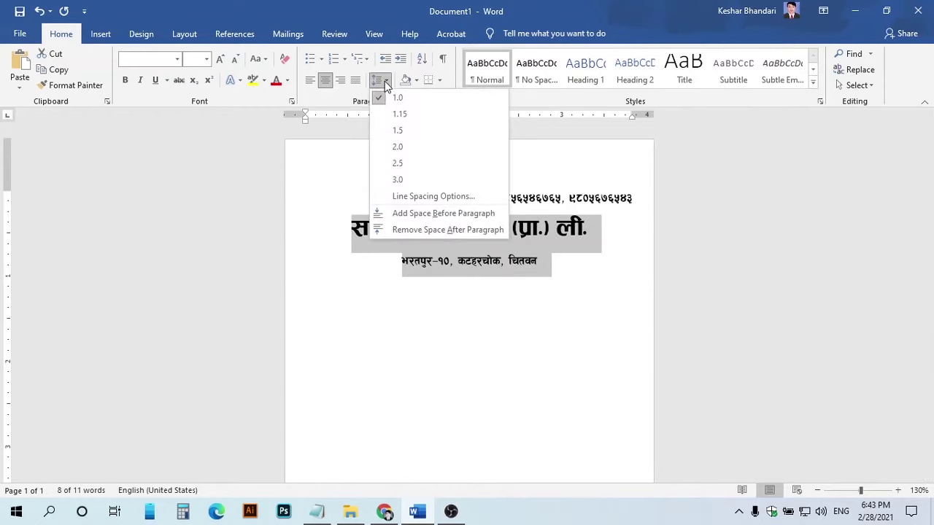
{"action": "left_click", "coordinate": [448, 230]}
{"action": "left_click_drag", "start_coordinate": [566, 252], "coordinate": [358, 231]}
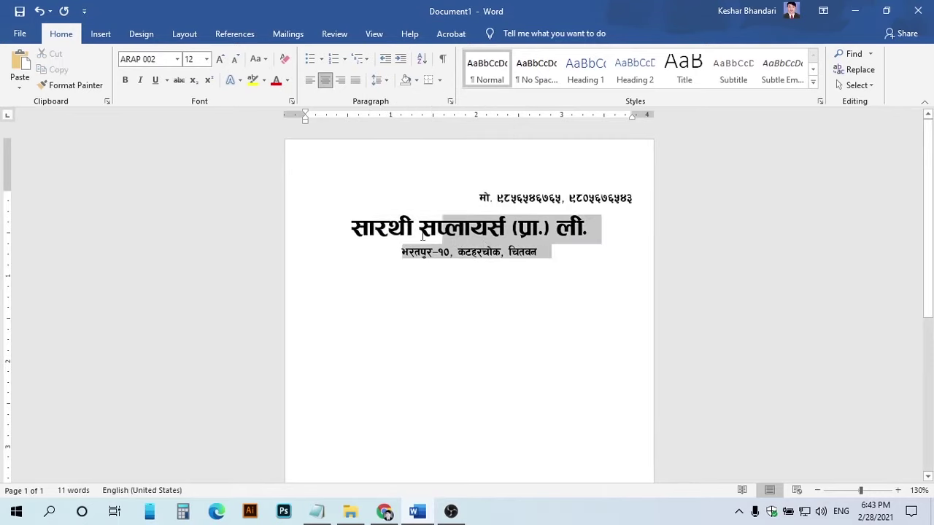
{"action": "left_click", "coordinate": [359, 231]}
{"action": "left_click", "coordinate": [562, 256]}
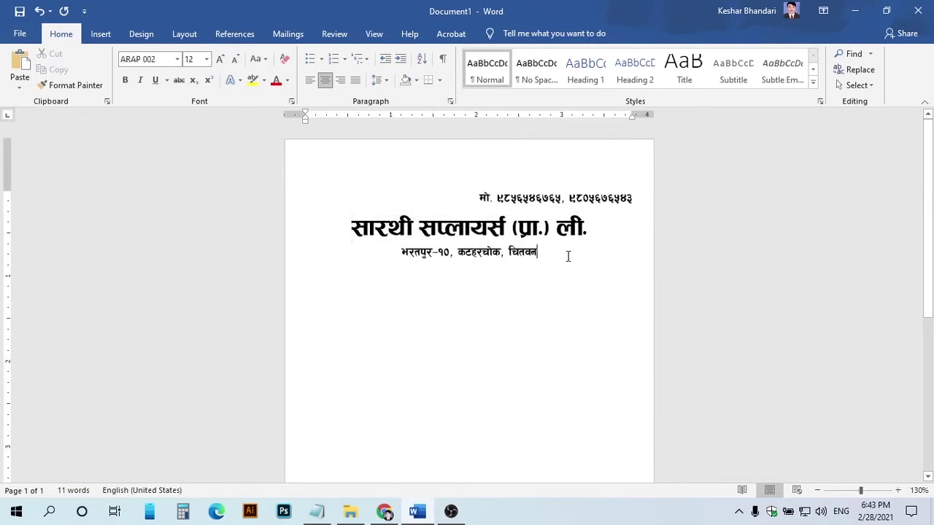
Step: Below the address, type left-aligned labels विल नं., पान नं., नाम : and ठेगाना : on separate lines
{"action": "key", "text": "Return"}
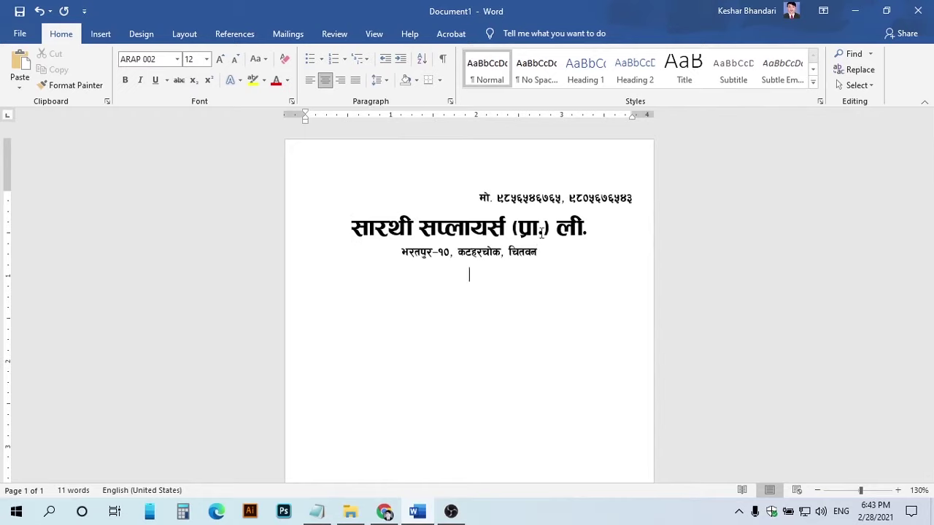
{"action": "key", "text": "ctrl+l"}
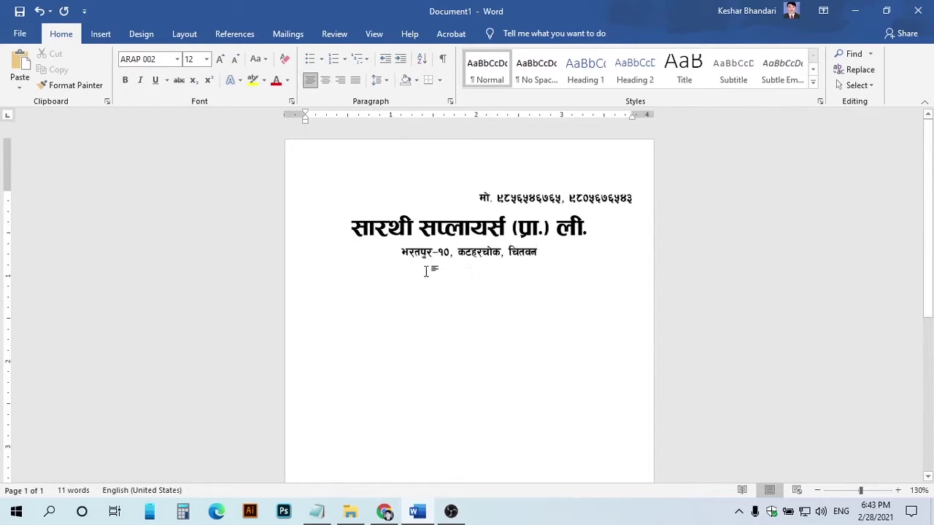
{"action": "type", "text": "विल नं. प"}
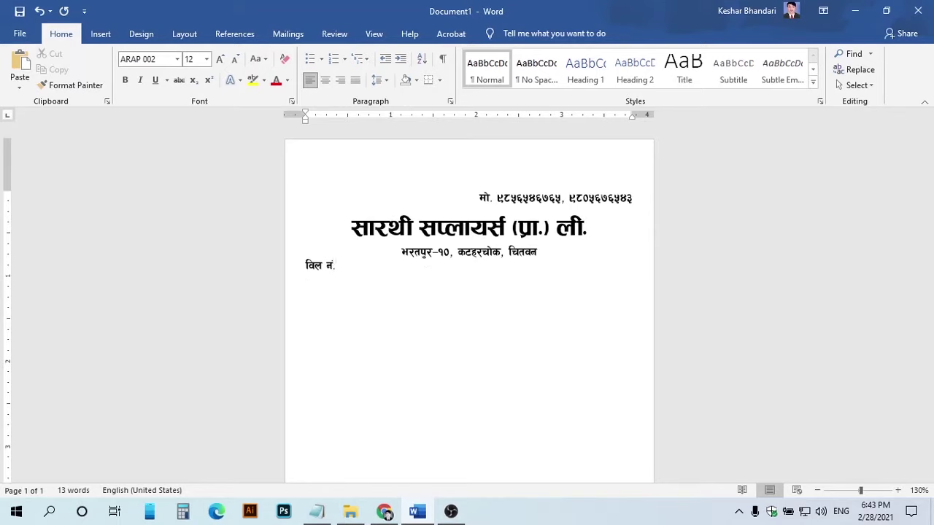
{"action": "type", "text": "ान नं"}
{"action": "type", "text": "."}
{"action": "key", "text": "Return"}
{"action": "type", "text": "नाम "}
{"action": "type", "text": ":"}
{"action": "key", "text": "Return"}
{"action": "type", "text": "ठ"}
{"action": "key", "text": "BackSpace"}
{"action": "type", "text": "ठ"}
{"action": "type", "text": "गा"}
{"action": "type", "text": "ना"}
{"action": "type", "text": ":"}
{"action": "key", "text": "BackSpace"}
Step: Apply 1.5 line spacing to the label lines from विल नं. down to ठेगाना :
{"action": "left_click_drag", "start_coordinate": [356, 310], "coordinate": [305, 264]}
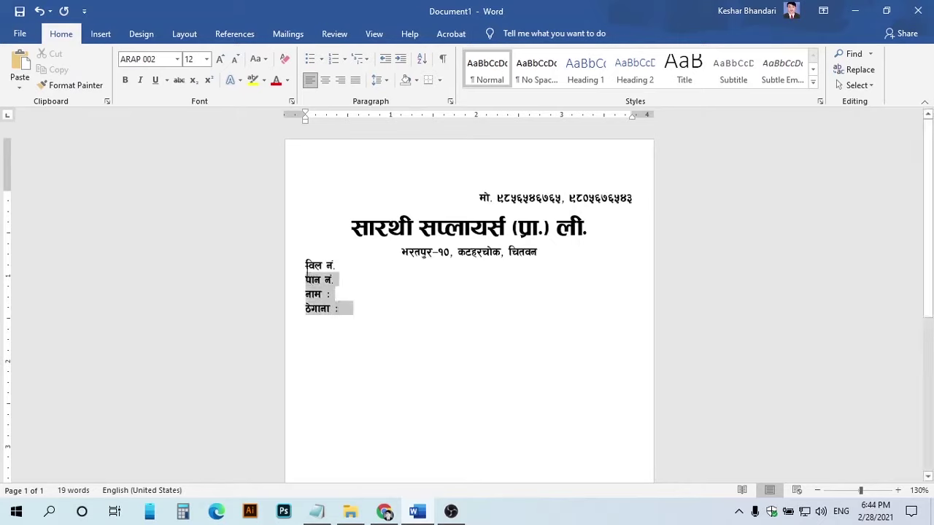
{"action": "left_click", "coordinate": [342, 312]}
{"action": "left_click_drag", "start_coordinate": [354, 313], "coordinate": [306, 264]}
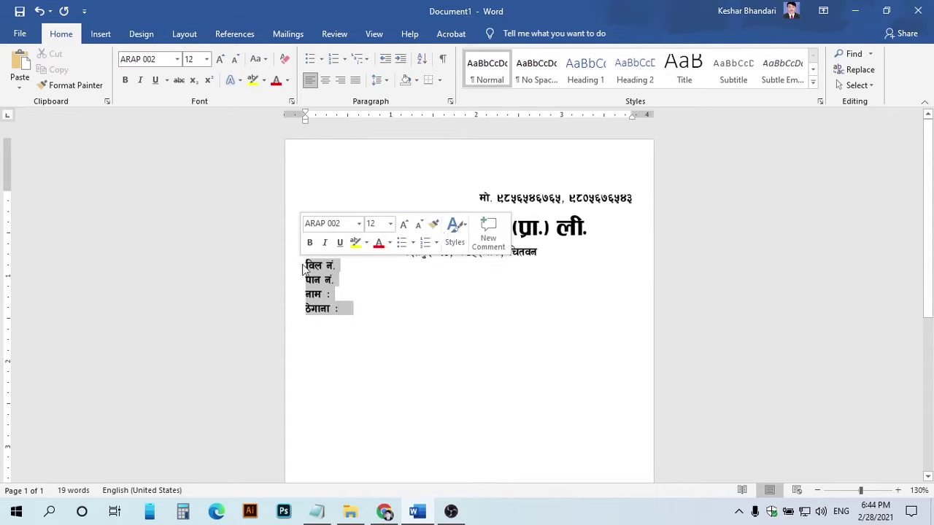
{"action": "left_click", "coordinate": [546, 257]}
{"action": "left_click_drag", "start_coordinate": [546, 256], "coordinate": [354, 218]}
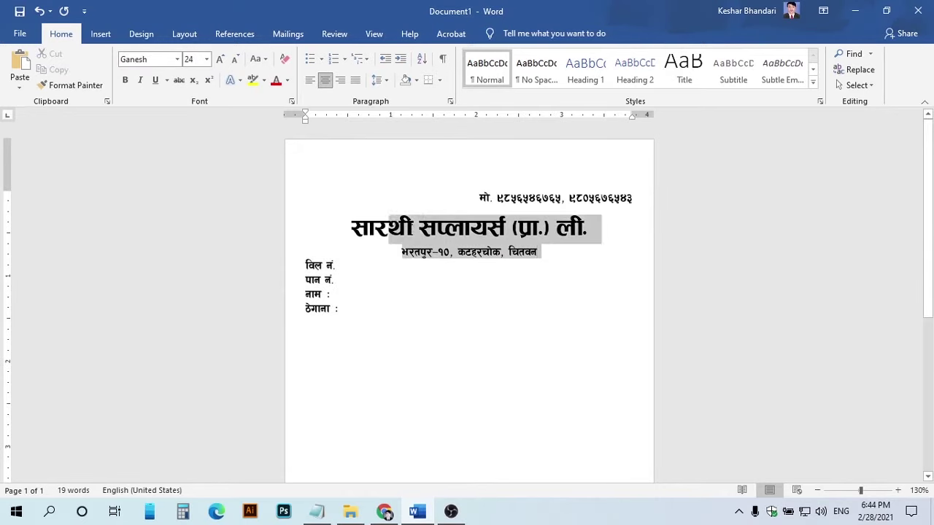
{"action": "left_click", "coordinate": [353, 313]}
{"action": "left_click_drag", "start_coordinate": [353, 319], "coordinate": [305, 264]}
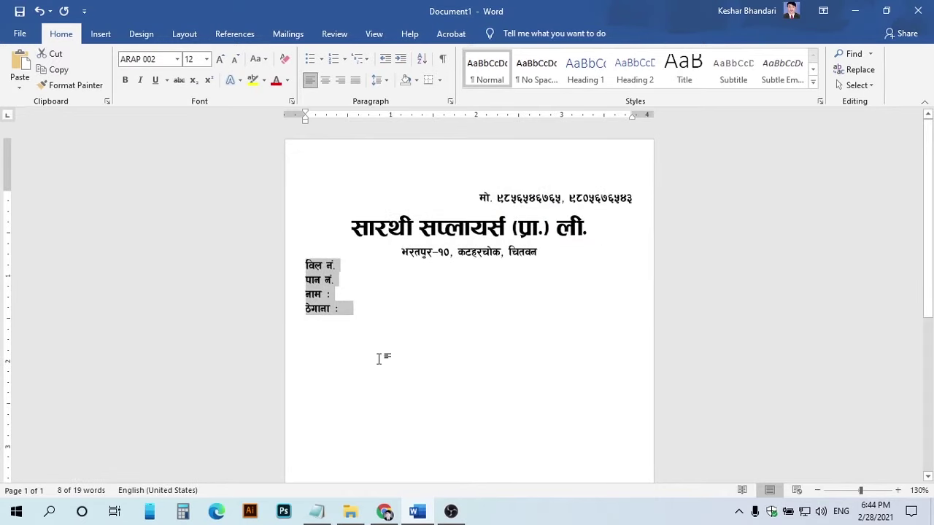
{"action": "left_click", "coordinate": [381, 80]}
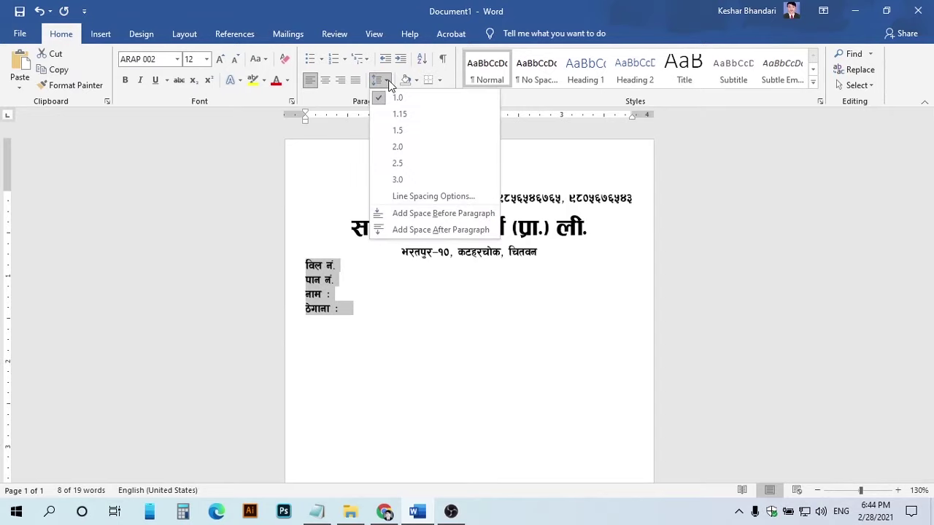
{"action": "left_click", "coordinate": [402, 133]}
{"action": "left_click", "coordinate": [358, 337]}
Step: Fill the नाम : and ठेगाना : lines with dots up to the right margin
{"action": "left_click", "coordinate": [351, 309]}
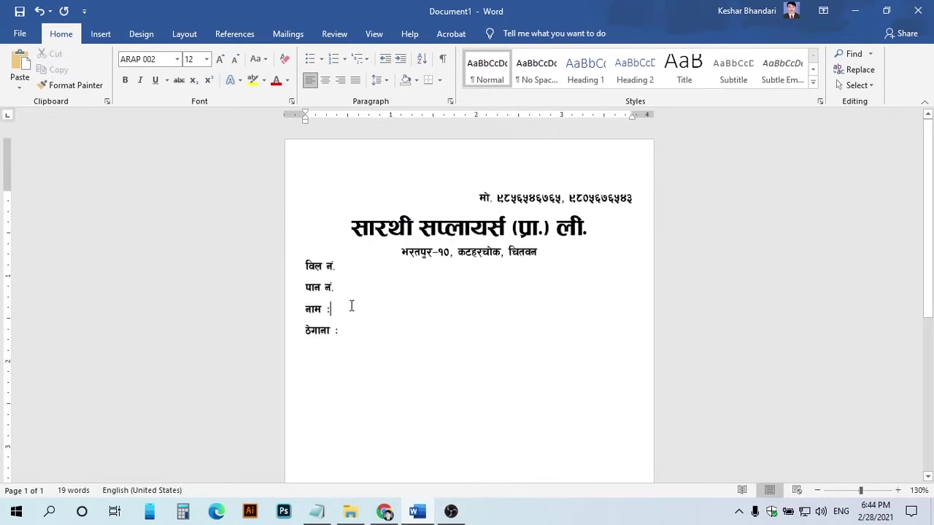
{"action": "type", "text": ".............."}
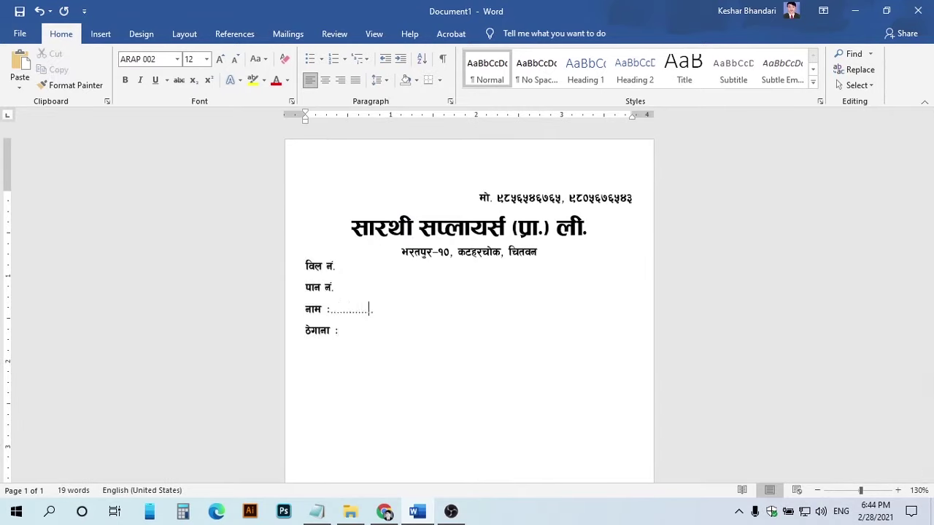
{"action": "type", "text": ".................................................................."}
{"action": "type", "text": "...................."}
{"action": "type", "text": "."}
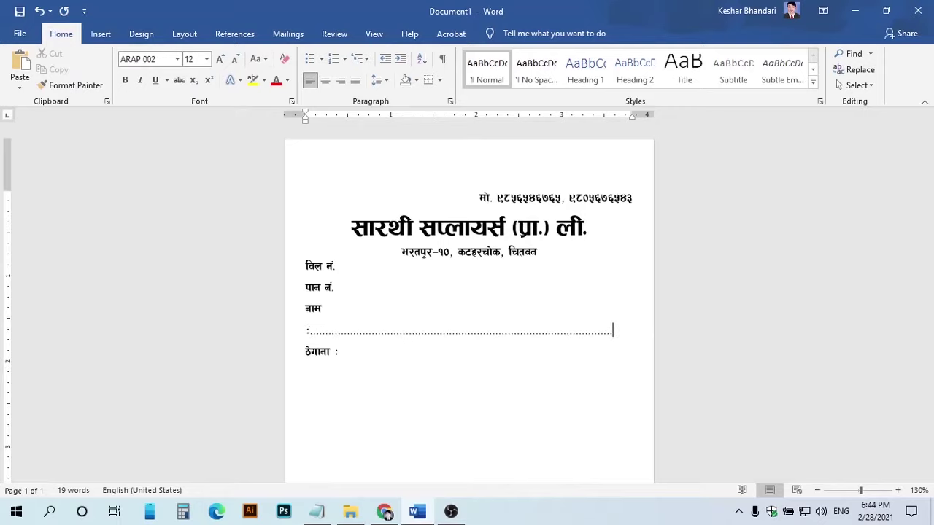
{"action": "key", "text": "BackSpace"}
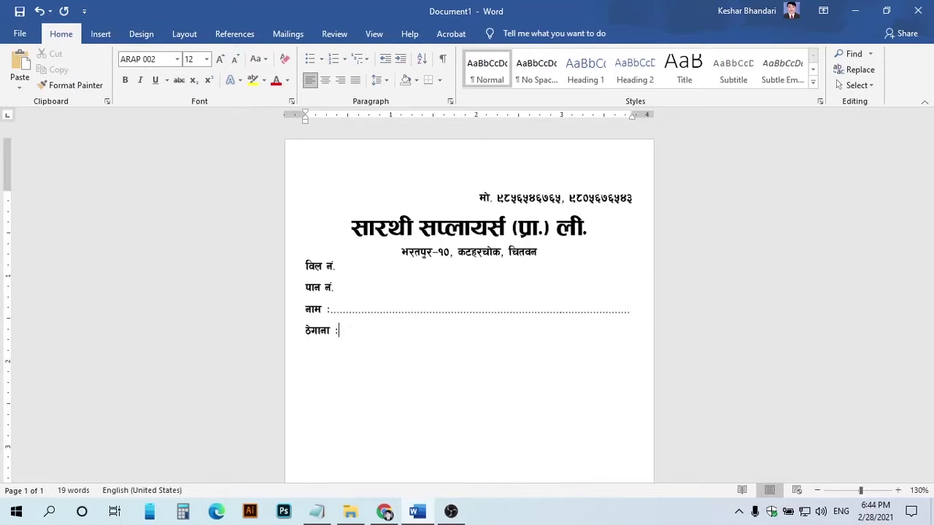
{"action": "type", "text": "....................................."}
{"action": "type", "text": "................................................................."}
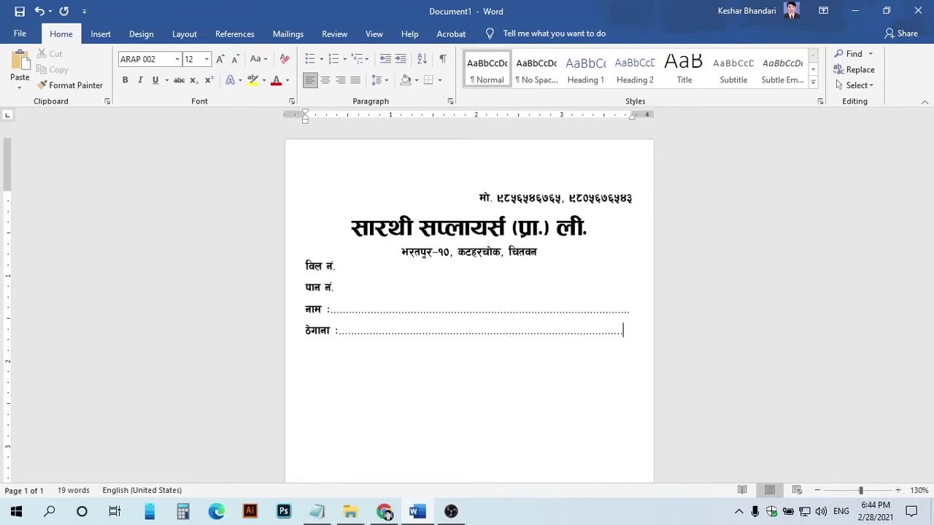
{"action": "type", "text": "......"}
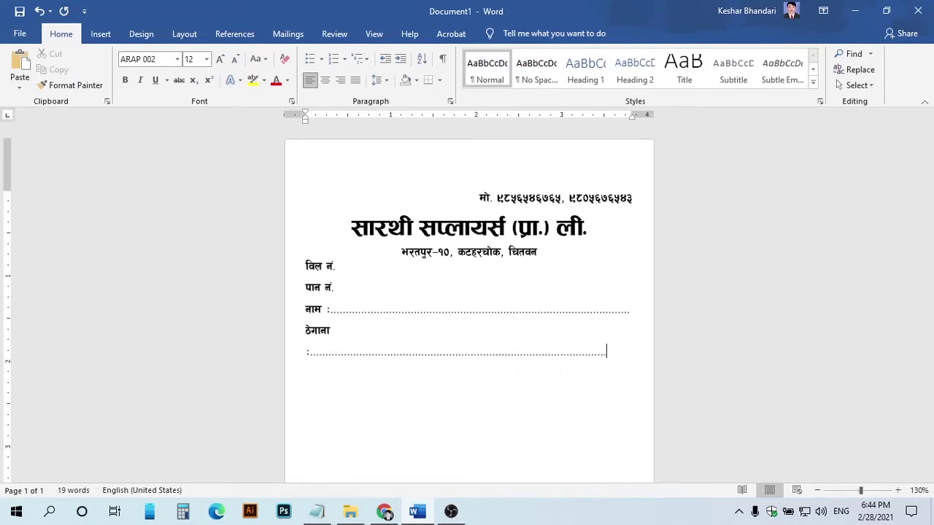
{"action": "key", "text": "BackSpace"}
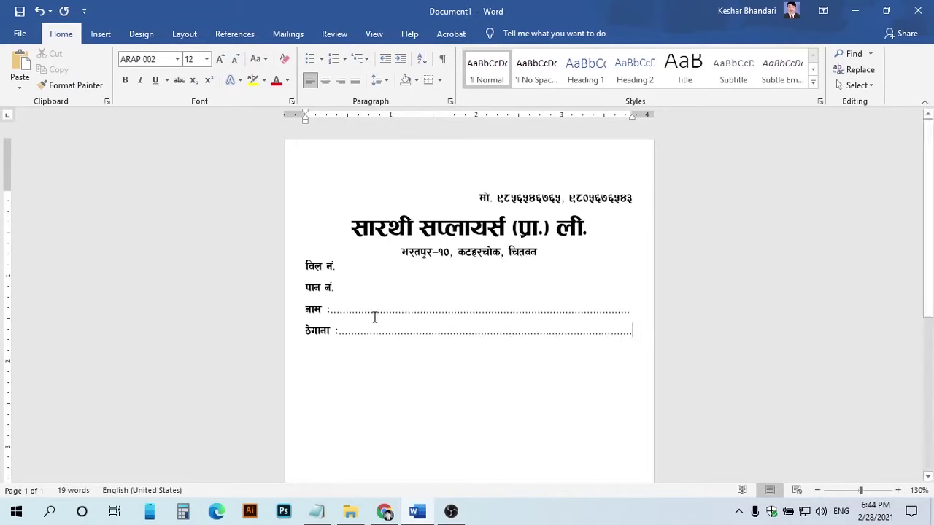
Step: Add a मिति: label with a dotted blank after विल नं., tabbed toward the right
{"action": "left_click", "coordinate": [400, 272]}
{"action": "type", "text": "ldl"}
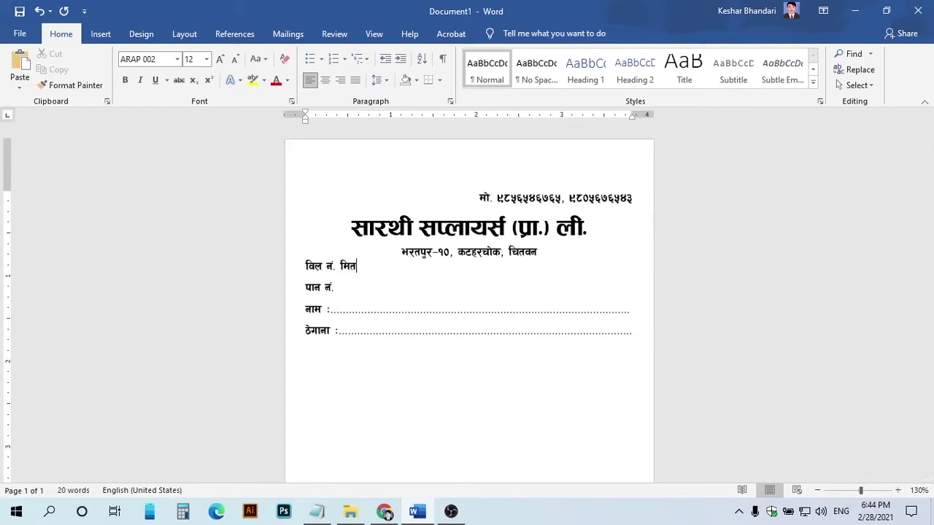
{"action": "key", "text": "BackSpace"}
{"action": "type", "text": "lt;"}
{"action": "type", "text": "."}
{"action": "type", "text": "................"}
{"action": "type", "text": ".."}
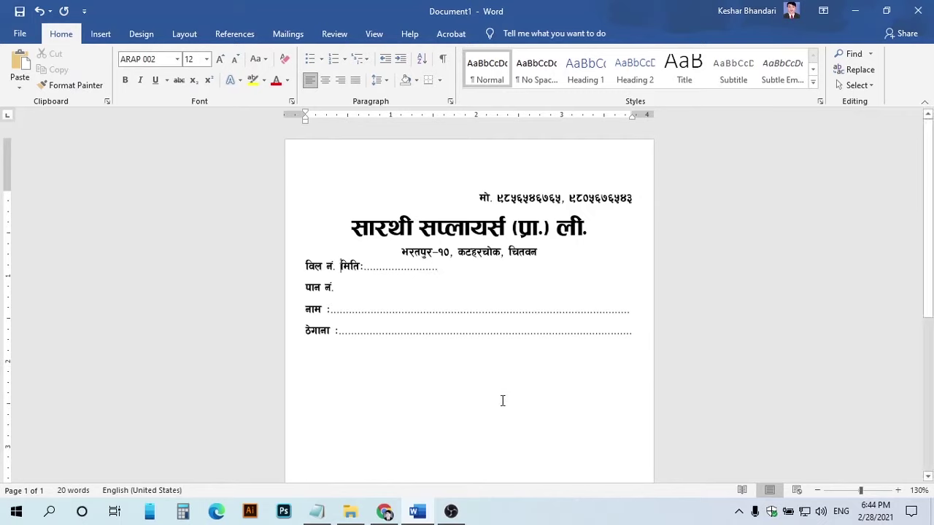
{"action": "left_click", "coordinate": [340, 266]}
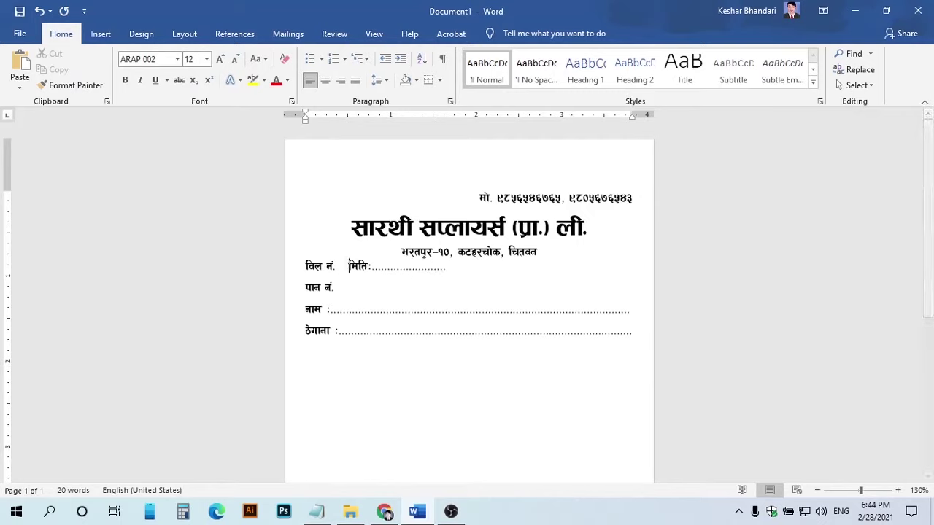
{"action": "key", "text": "Tab"}
{"action": "key", "text": "Tab"}
{"action": "key", "text": "Tab"}
{"action": "key", "text": "Tab"}
{"action": "key", "text": "Tab"}
{"action": "key", "text": "Tab"}
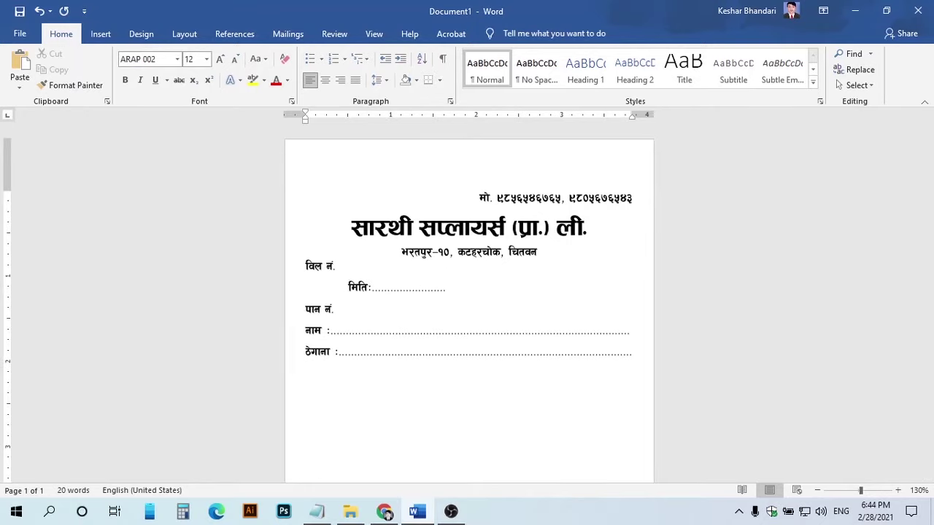
{"action": "key", "text": "BackSpace"}
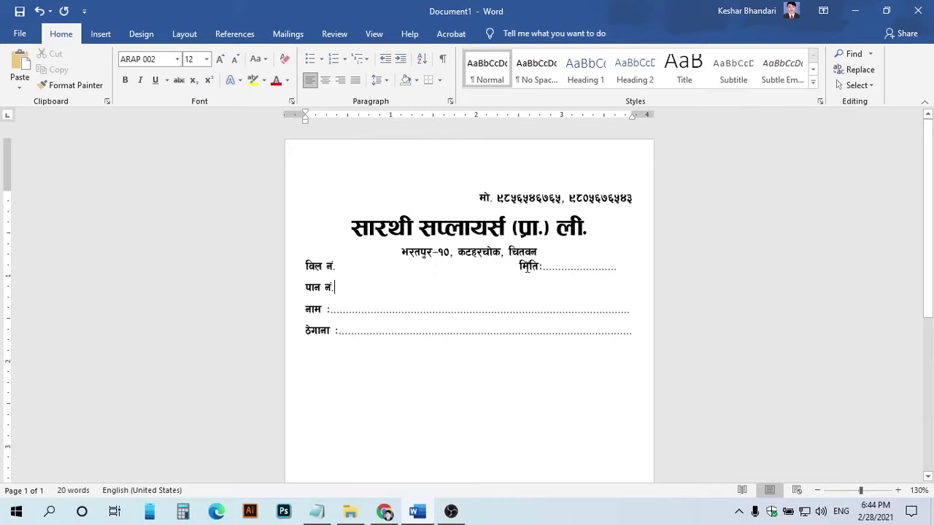
{"action": "scroll", "coordinate": [413, 316], "scroll_direction": "down", "scroll_amount": 2}
{"action": "scroll", "coordinate": [413, 327], "scroll_direction": "up", "scroll_amount": 2}
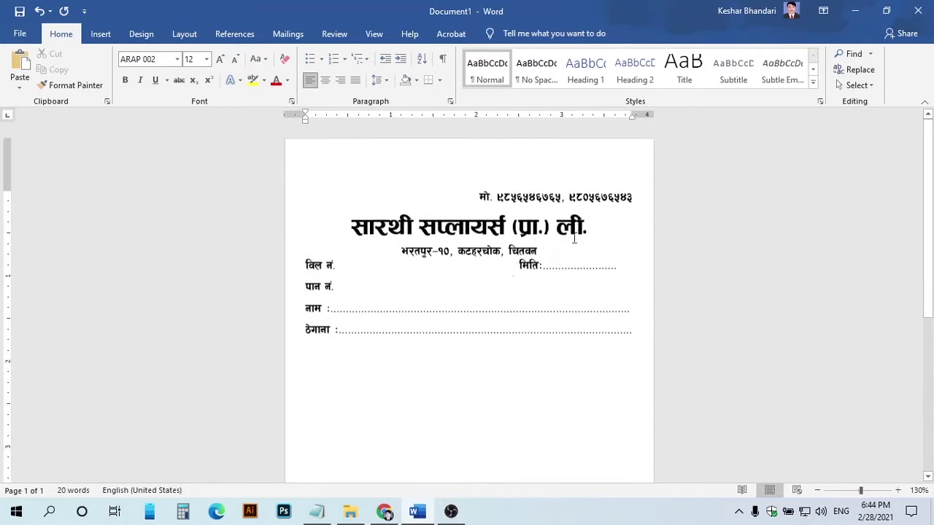
{"action": "scroll", "coordinate": [459, 343], "scroll_direction": "down", "scroll_amount": 5}
{"action": "scroll", "coordinate": [467, 391], "scroll_direction": "up", "scroll_amount": 5}
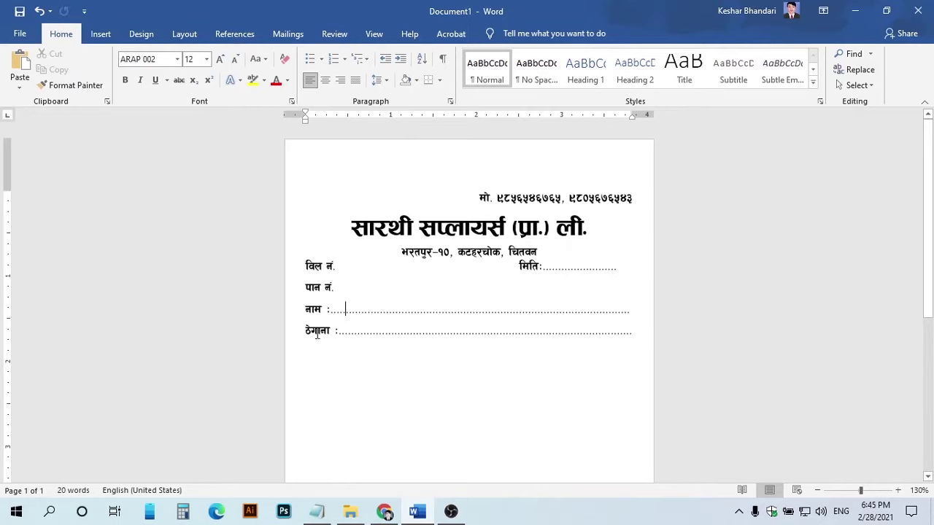
{"action": "left_click_drag", "start_coordinate": [645, 333], "coordinate": [303, 306]}
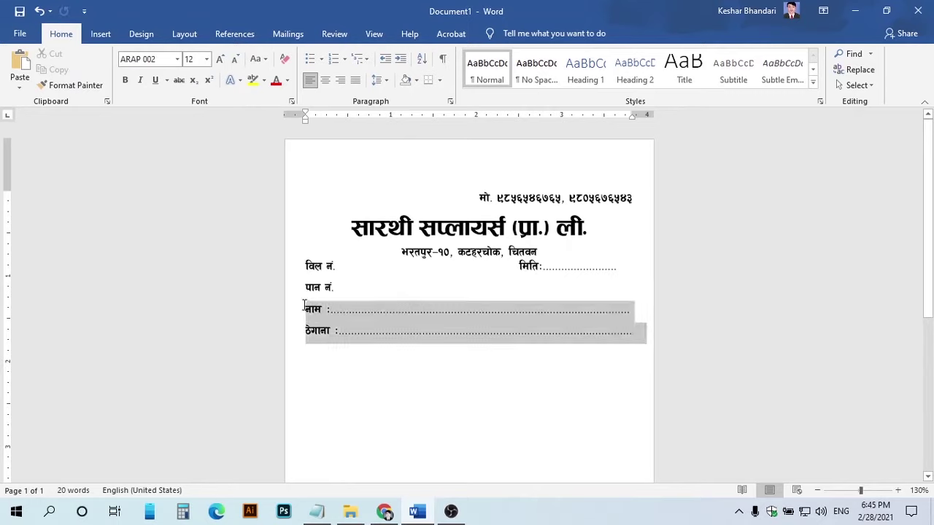
{"action": "left_click", "coordinate": [381, 80]}
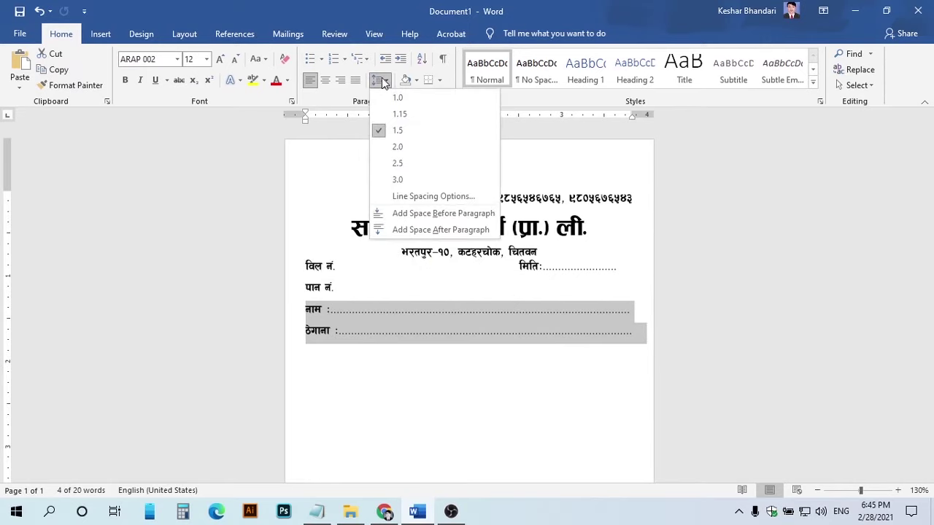
{"action": "left_click", "coordinate": [400, 132]}
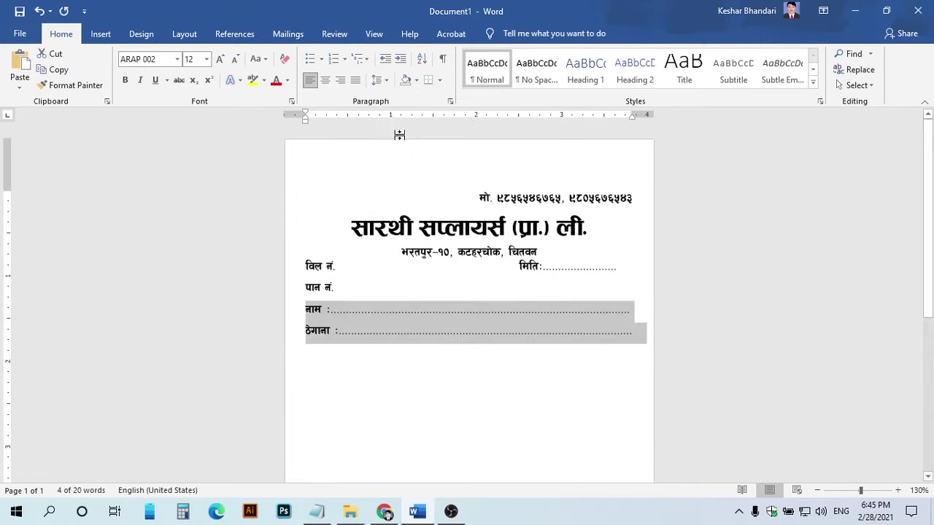
{"action": "left_click", "coordinate": [446, 328]}
{"action": "scroll", "coordinate": [452, 309], "scroll_direction": "down", "scroll_amount": 1}
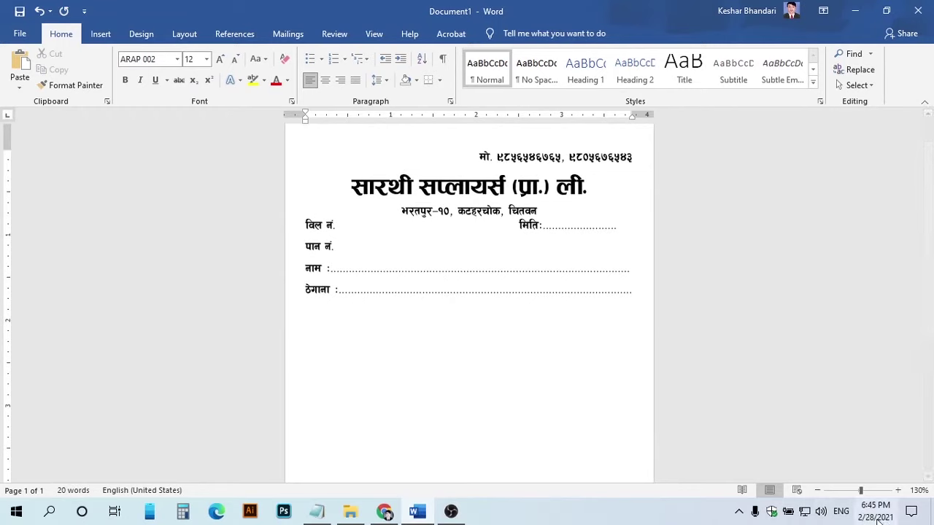
Step: Set the lines from भरतपुर through ठेगाना to font size 13
{"action": "left_click", "coordinate": [818, 491]}
{"action": "left_click", "coordinate": [818, 490]}
{"action": "left_click", "coordinate": [818, 491]}
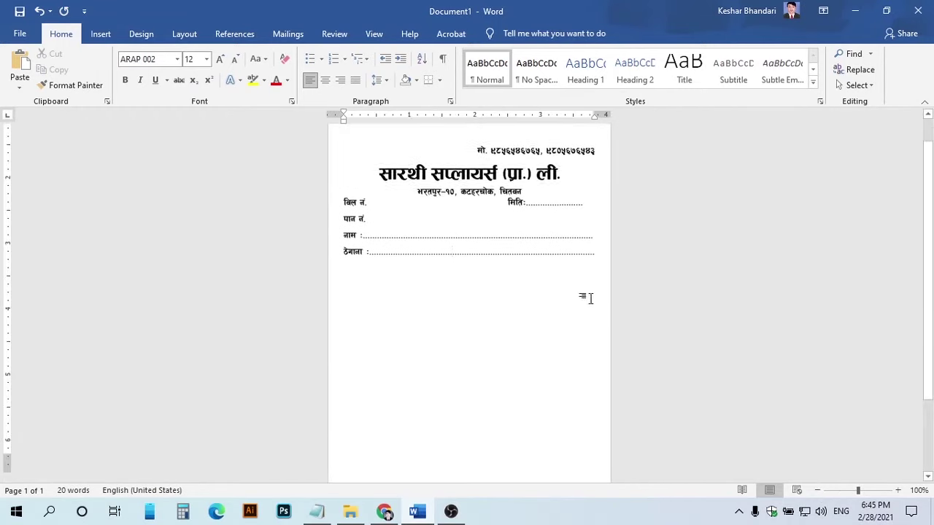
{"action": "scroll", "coordinate": [535, 362], "scroll_direction": "up", "scroll_amount": 1}
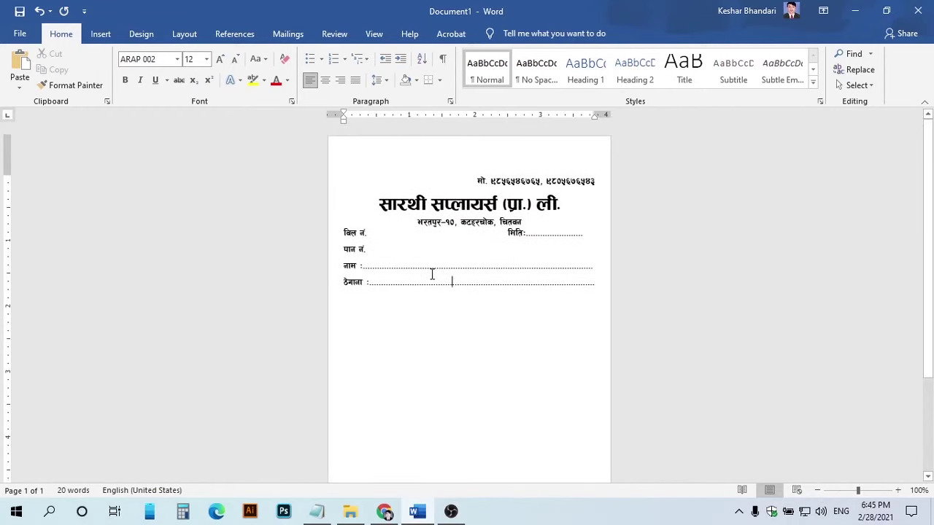
{"action": "left_click", "coordinate": [593, 285]}
{"action": "left_click", "coordinate": [326, 221], "text": "shift"}
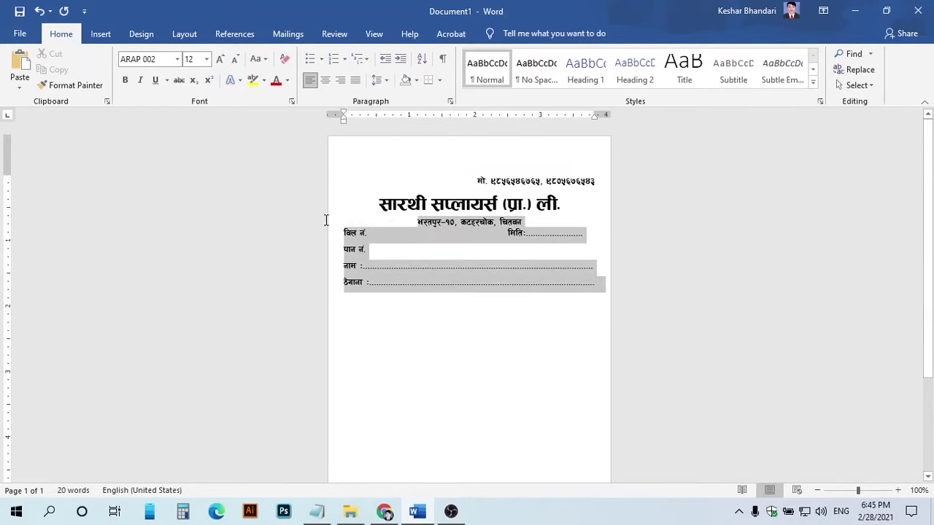
{"action": "left_click", "coordinate": [198, 60]}
{"action": "type", "text": "13"}
{"action": "key", "text": "Return"}
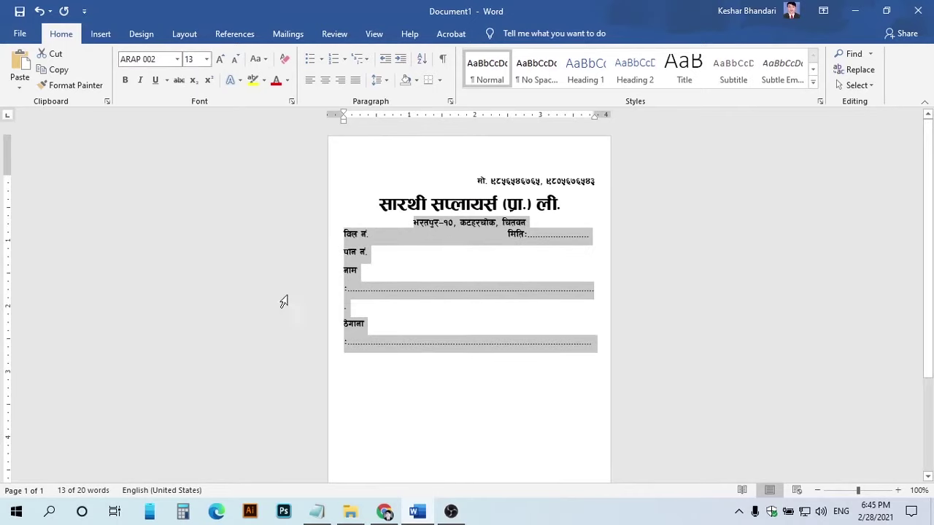
{"action": "left_click", "coordinate": [408, 313]}
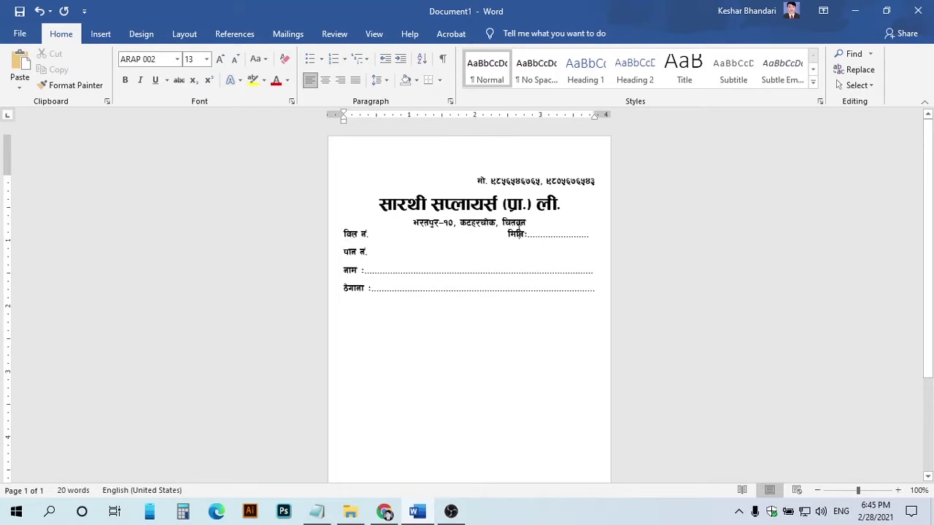
Step: Set the मो. phone-number line to font size 13 as well
{"action": "left_click", "coordinate": [496, 223]}
{"action": "left_click", "coordinate": [488, 181]}
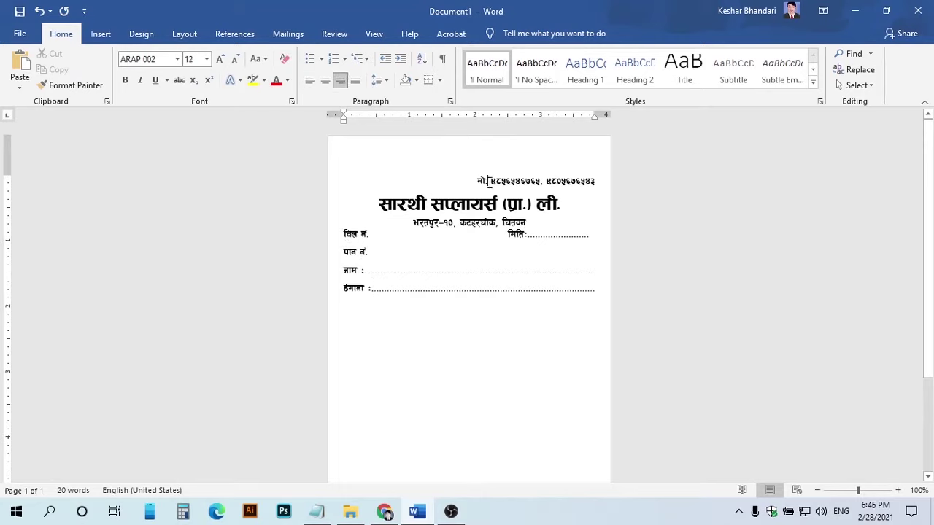
{"action": "left_click_drag", "start_coordinate": [476, 181], "coordinate": [598, 182]}
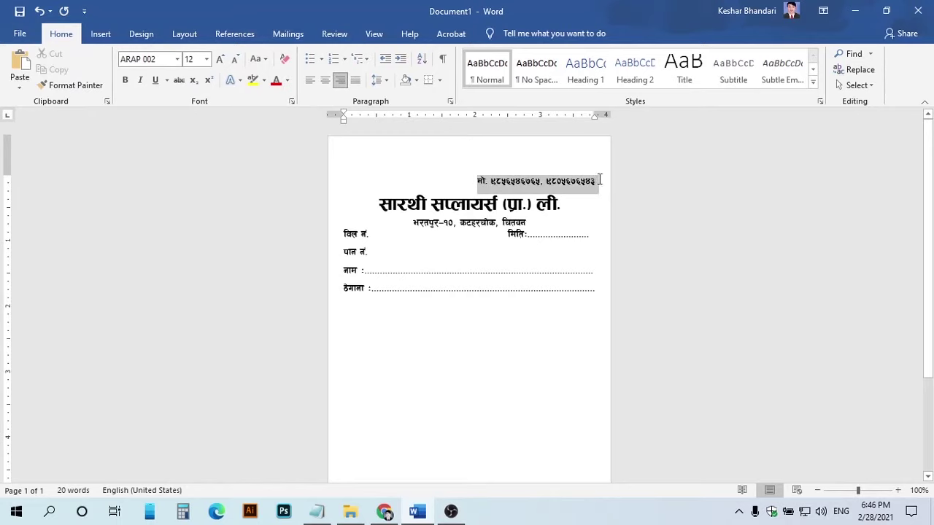
{"action": "left_click", "coordinate": [192, 60]}
{"action": "type", "text": "13"}
{"action": "key", "text": "Return"}
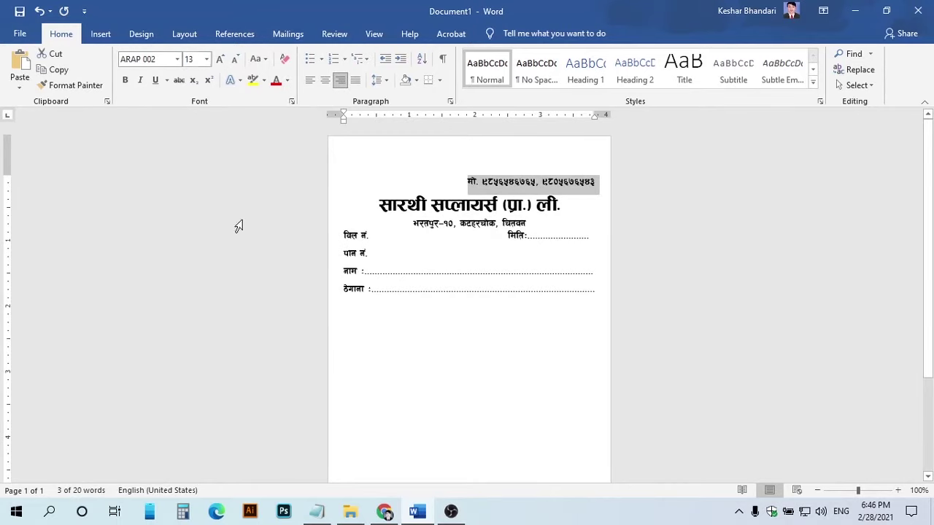
{"action": "left_click", "coordinate": [455, 273]}
{"action": "left_click", "coordinate": [427, 204]}
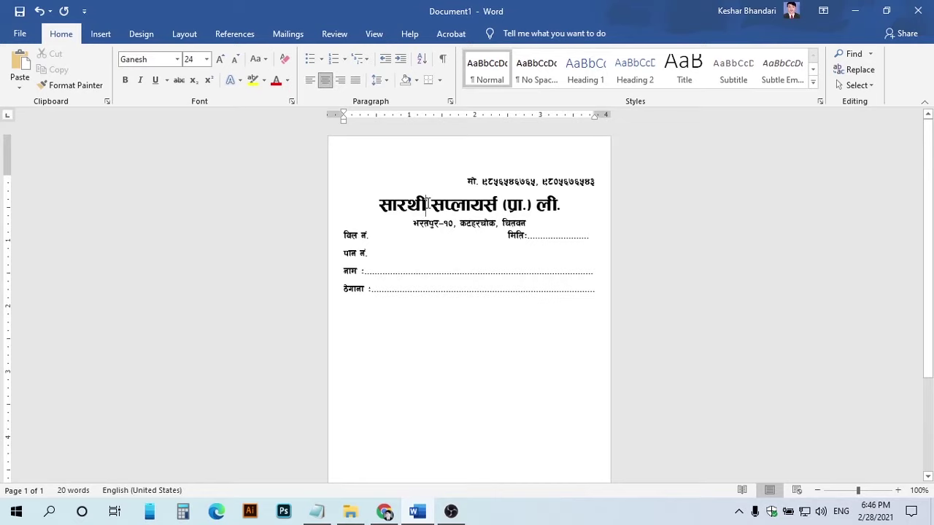
{"action": "left_click", "coordinate": [418, 289]}
{"action": "scroll", "coordinate": [579, 306], "scroll_direction": "down", "scroll_amount": 1}
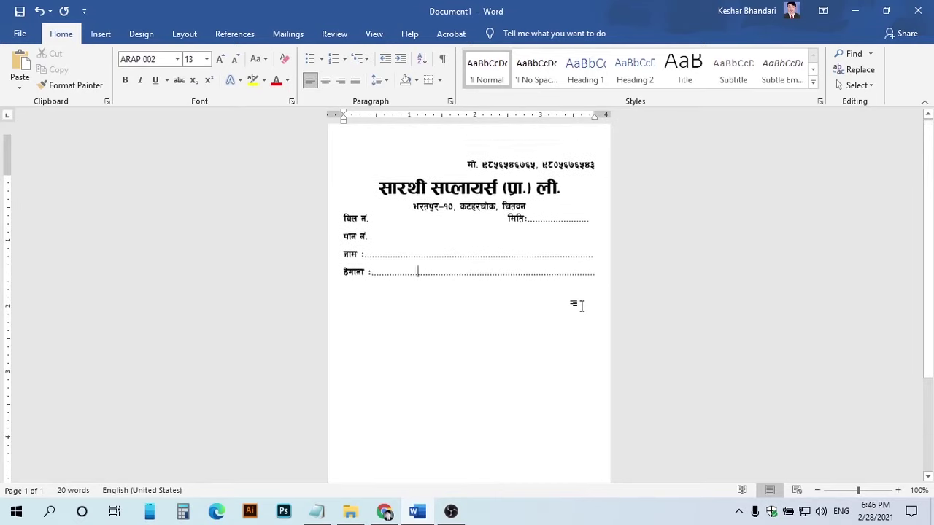
{"action": "scroll", "coordinate": [581, 307], "scroll_direction": "up", "scroll_amount": 1}
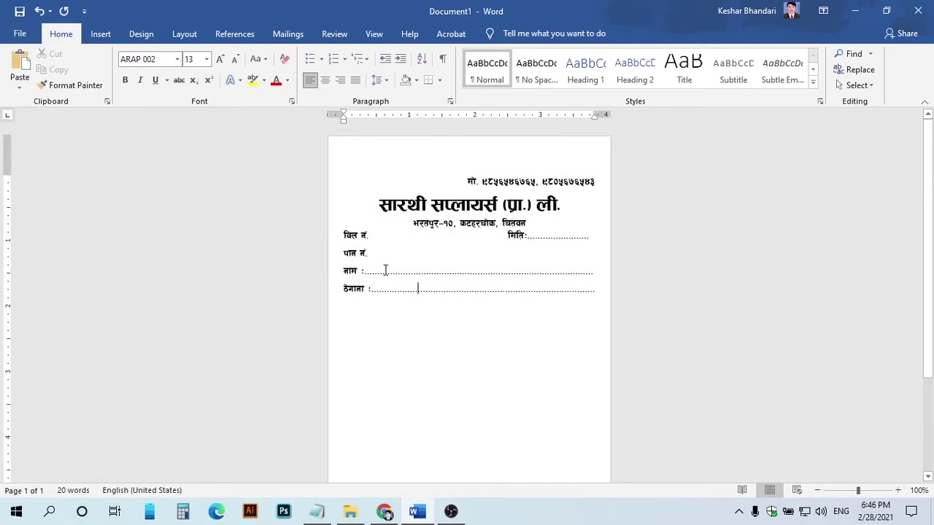
{"action": "left_click", "coordinate": [600, 290]}
Step: Insert a 5-column, 3-row table on a new line below ठेगाना, then zoom to 130%
{"action": "key", "text": "Return"}
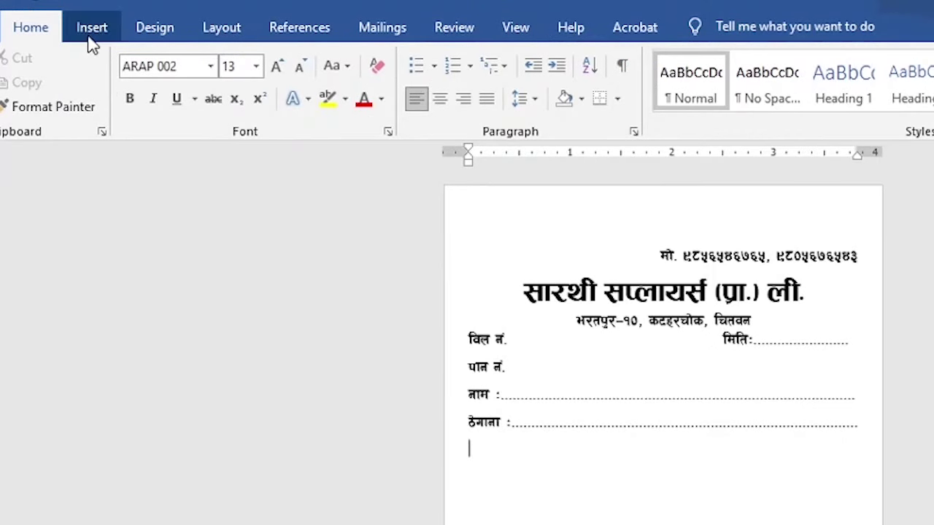
{"action": "left_click", "coordinate": [89, 38]}
{"action": "left_click", "coordinate": [88, 113]}
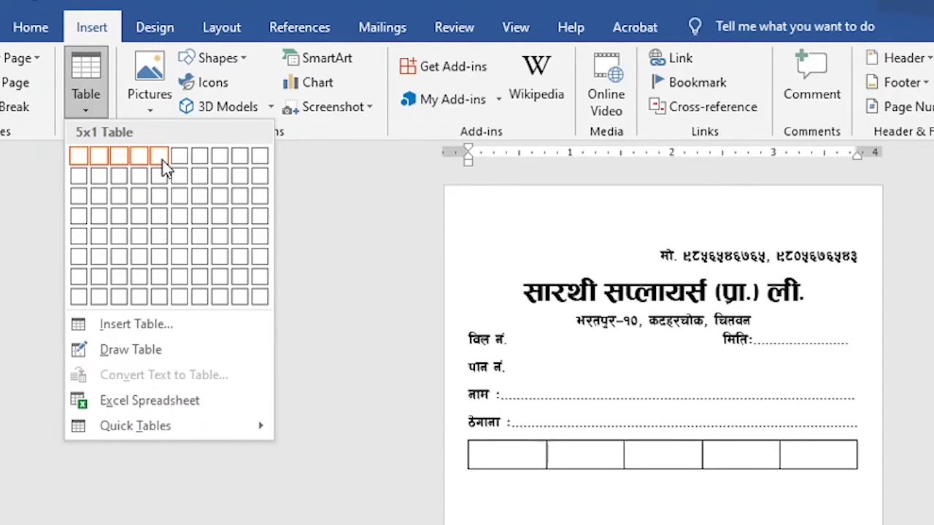
{"action": "left_click", "coordinate": [167, 197]}
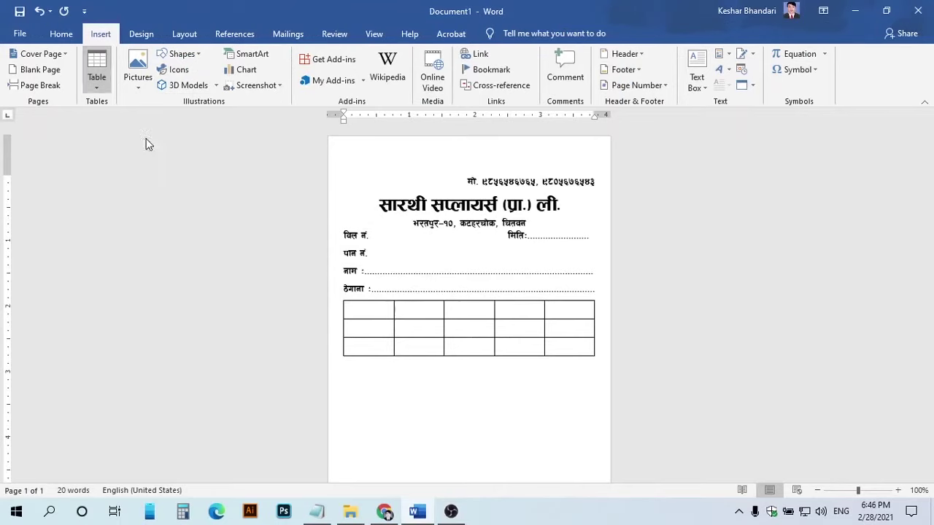
{"action": "left_click", "coordinate": [435, 328]}
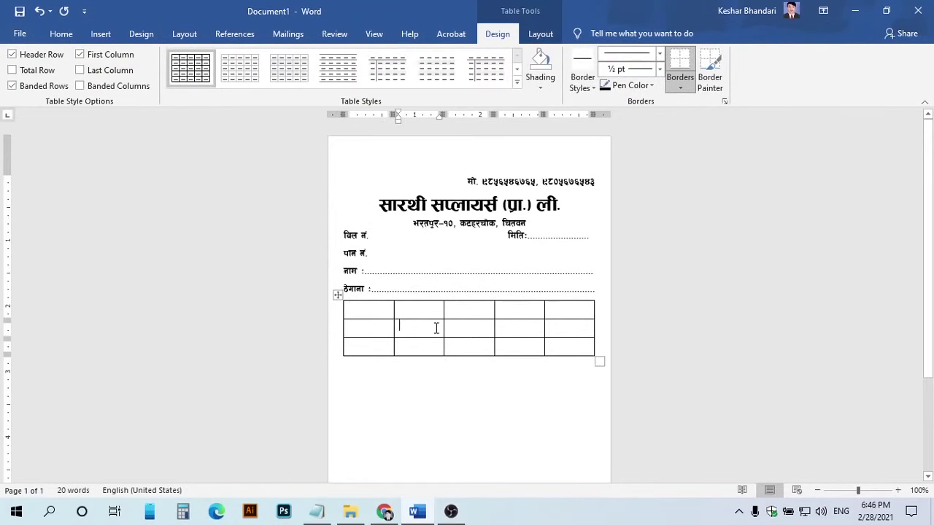
{"action": "scroll", "coordinate": [435, 328], "scroll_direction": "down", "scroll_amount": 1}
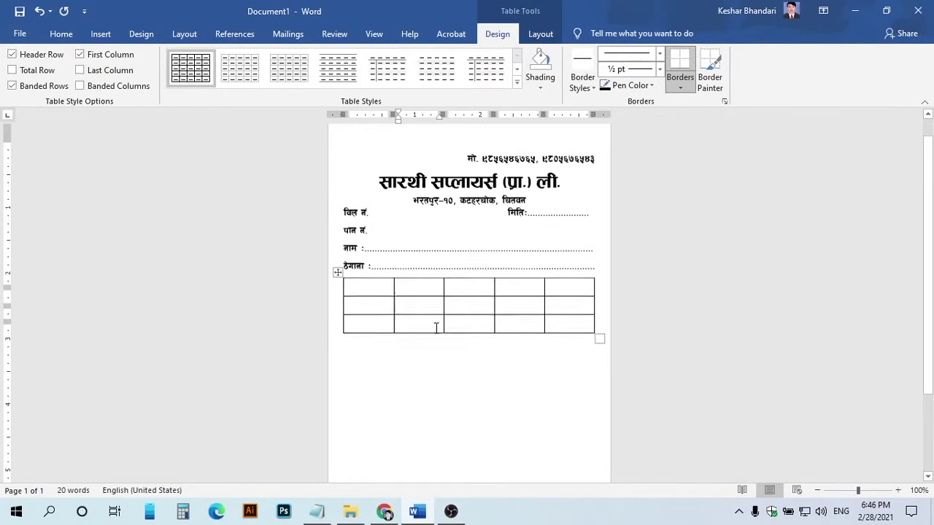
{"action": "left_click", "coordinate": [897, 492]}
{"action": "left_click", "coordinate": [897, 492]}
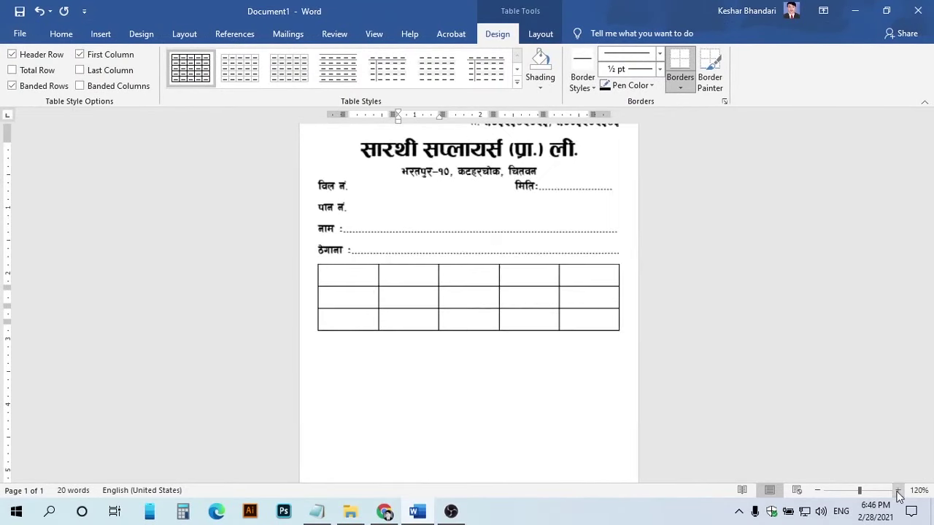
{"action": "left_click", "coordinate": [897, 491]}
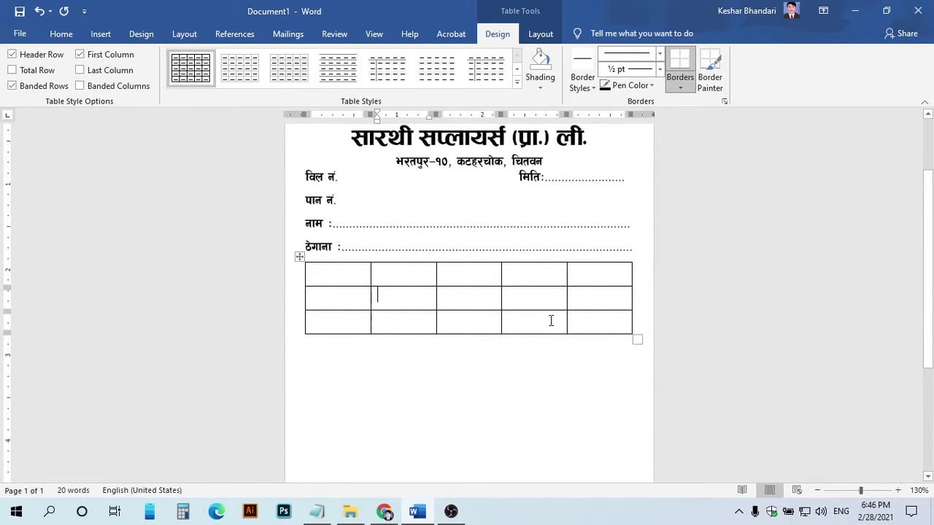
Step: Centre the table's cell contents and set its text to ARAP 002 at size 12
{"action": "left_click", "coordinate": [300, 257]}
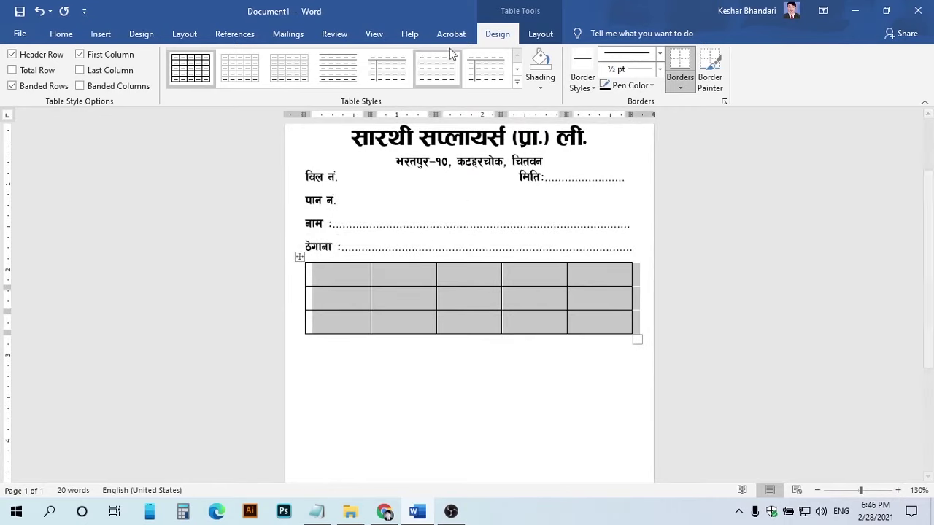
{"action": "left_click", "coordinate": [549, 34]}
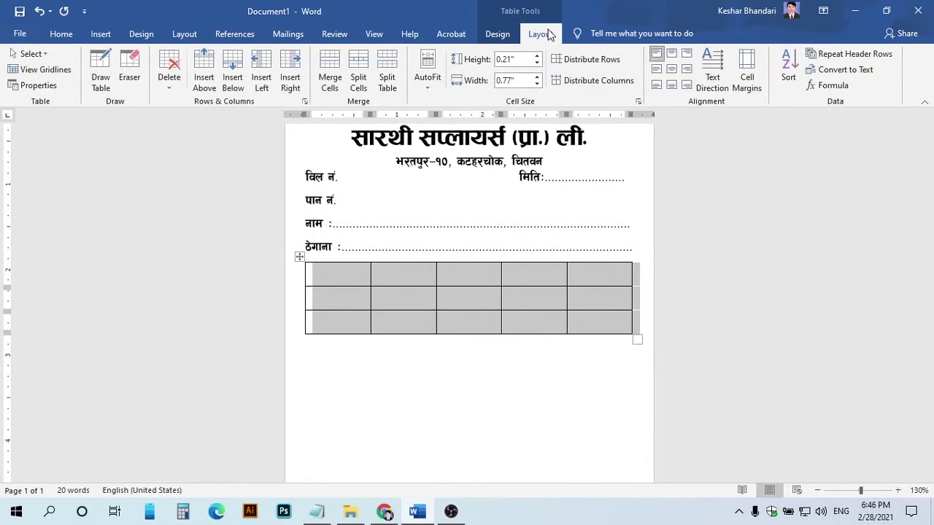
{"action": "left_click", "coordinate": [672, 74]}
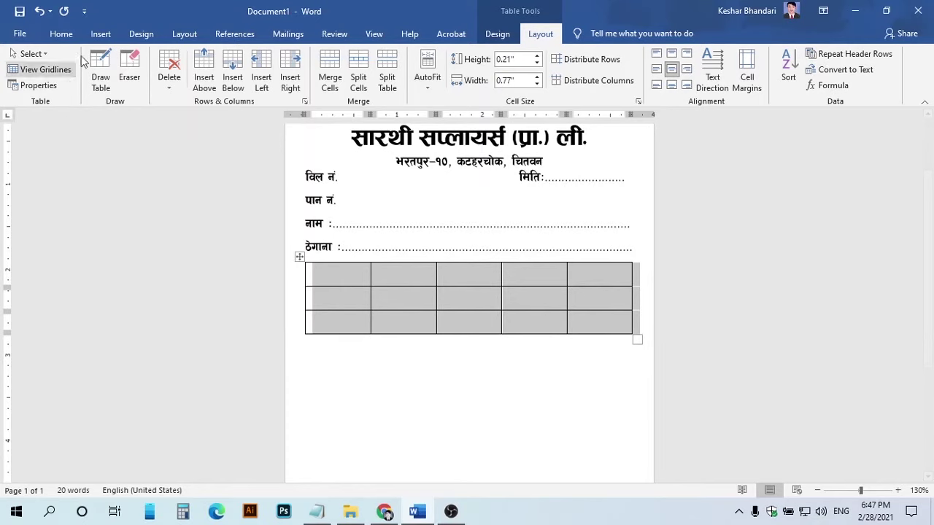
{"action": "left_click", "coordinate": [70, 35]}
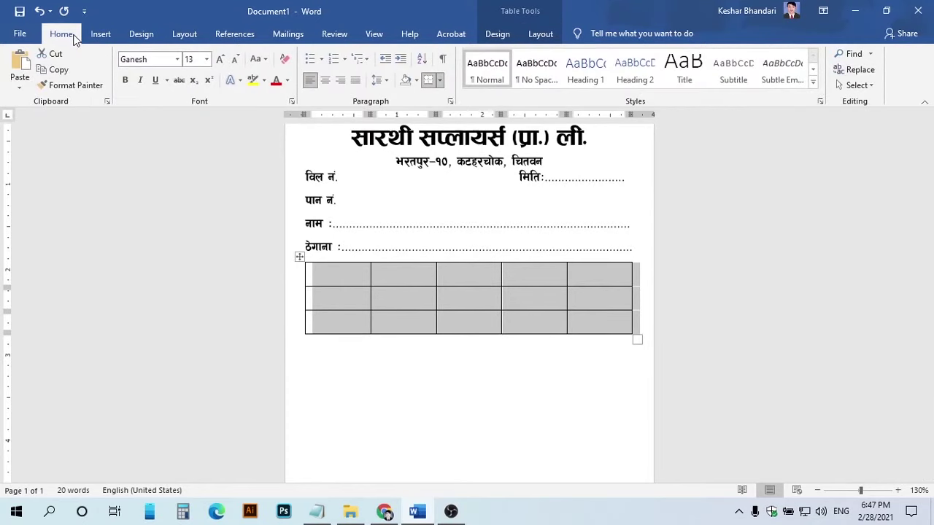
{"action": "left_click", "coordinate": [158, 60]}
{"action": "type", "text": "ARAP 002"}
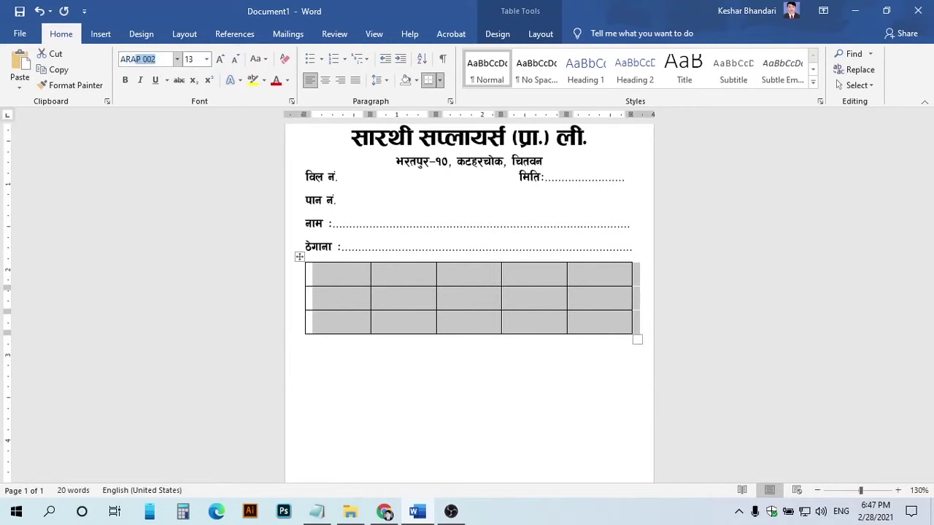
{"action": "key", "text": "Return"}
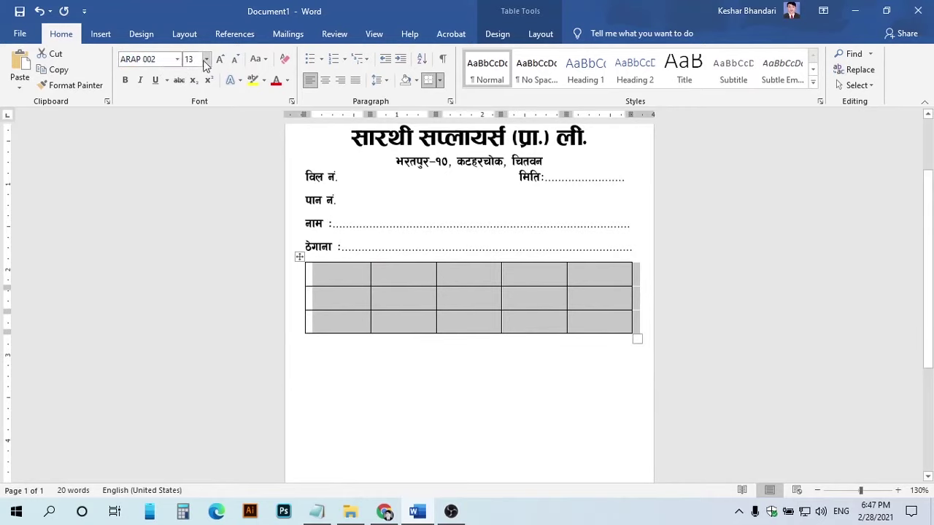
{"action": "left_click", "coordinate": [196, 59]}
{"action": "type", "text": "1"}
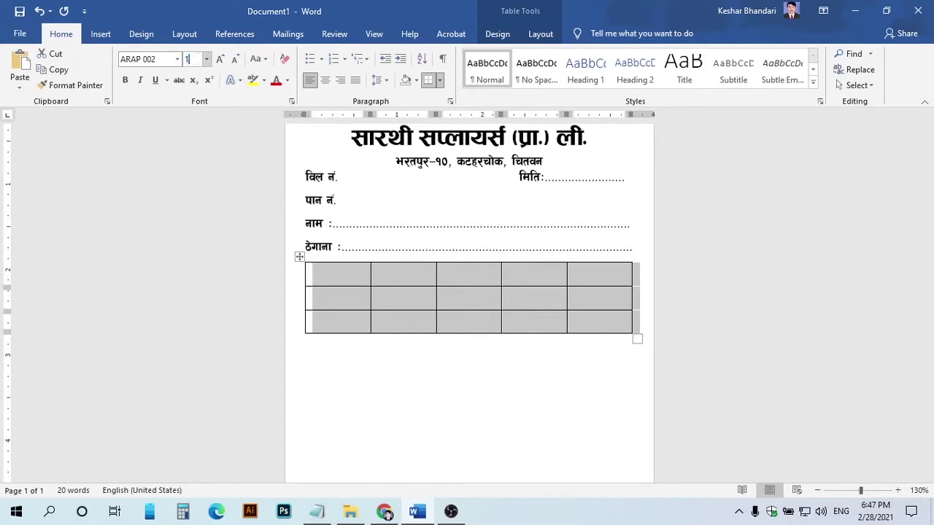
{"action": "type", "text": "2"}
{"action": "key", "text": "Return"}
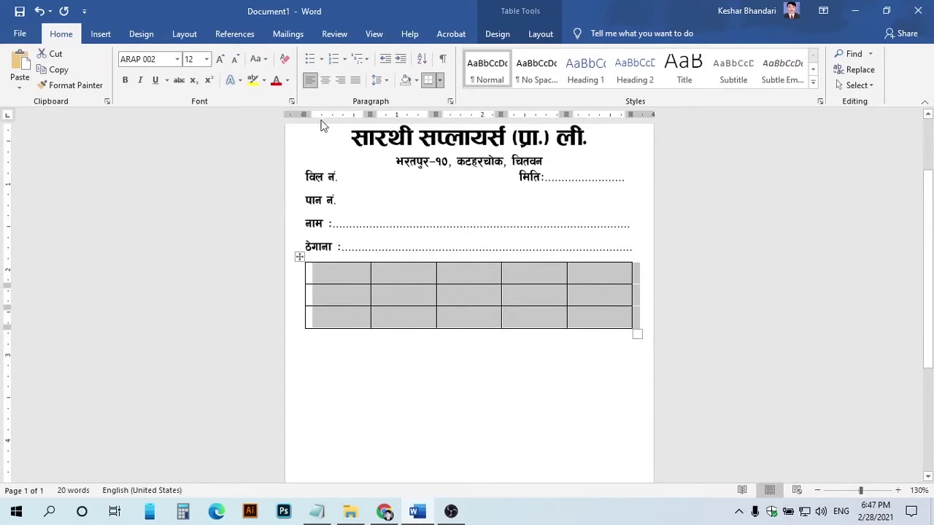
{"action": "left_click", "coordinate": [326, 81]}
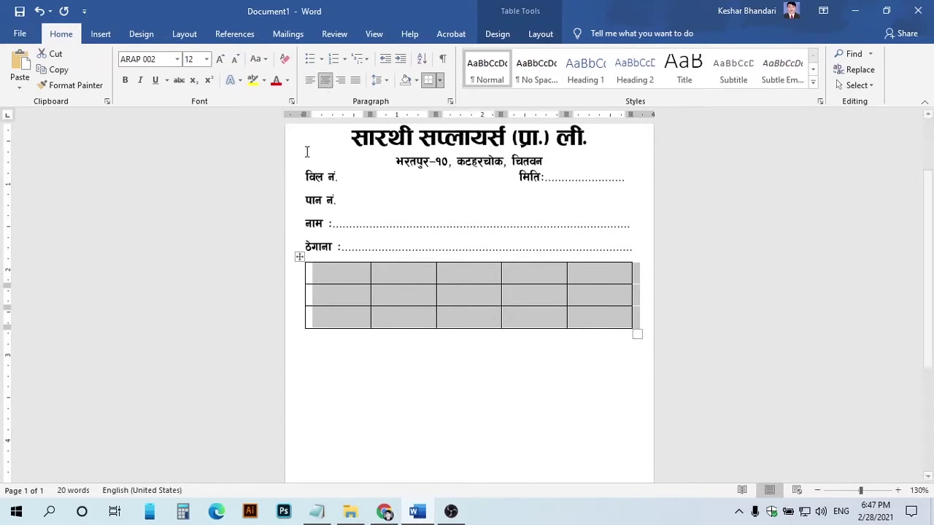
Step: Drag the table's second-row border to make that row taller
{"action": "left_click", "coordinate": [403, 292]}
{"action": "scroll", "coordinate": [406, 289], "scroll_direction": "down", "scroll_amount": 3}
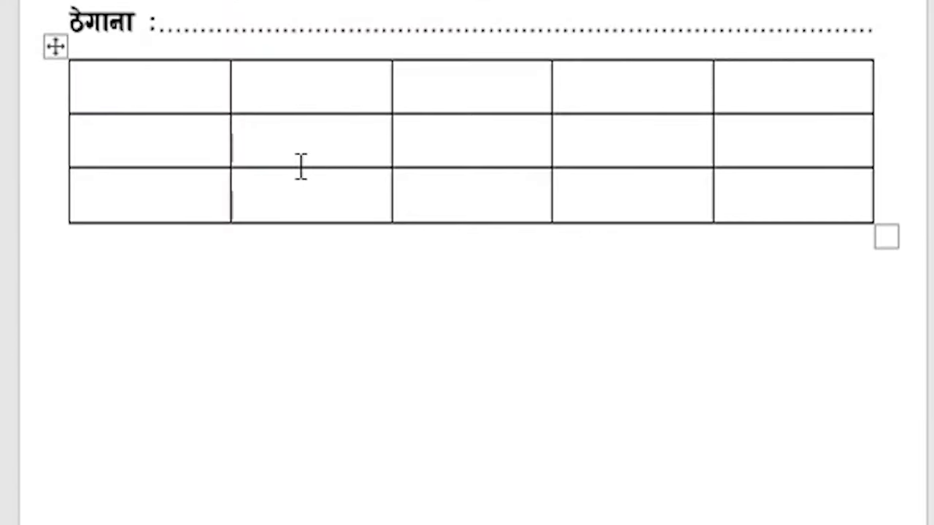
{"action": "left_click_drag", "start_coordinate": [405, 225], "coordinate": [406, 233]}
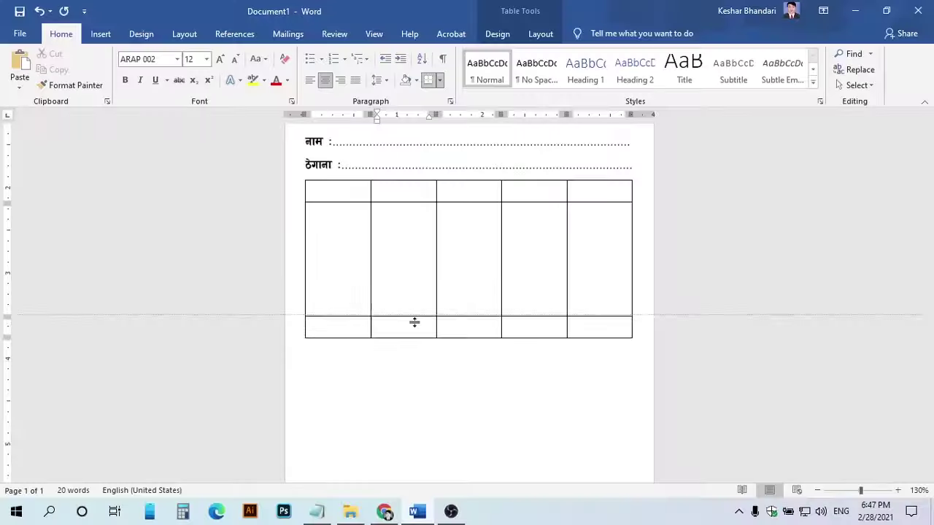
{"action": "left_click_drag", "start_coordinate": [318, 202], "coordinate": [427, 445]}
{"action": "scroll", "coordinate": [405, 254], "scroll_direction": "down", "scroll_amount": 3}
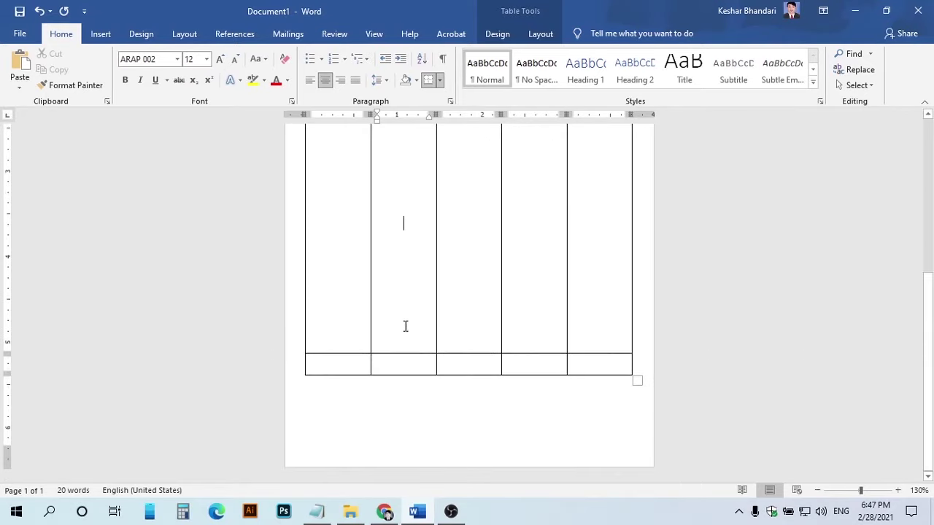
{"action": "scroll", "coordinate": [404, 325], "scroll_direction": "up", "scroll_amount": 6}
{"action": "scroll", "coordinate": [402, 280], "scroll_direction": "down", "scroll_amount": 3}
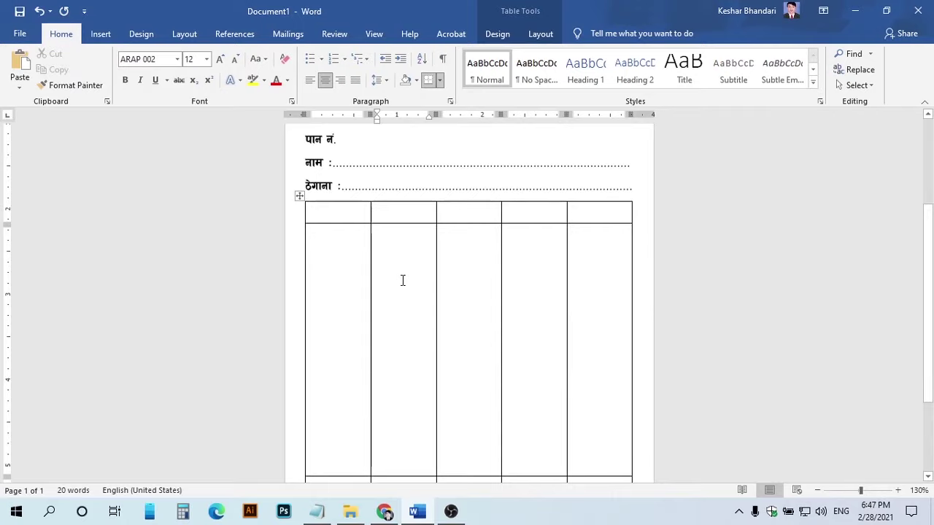
Step: Type header labels क्र.सं., विवरण, परिमाण and दर into the first four cells
{"action": "left_click", "coordinate": [337, 215]}
{"action": "type", "text": "क्र"}
{"action": "type", "text": ".स"}
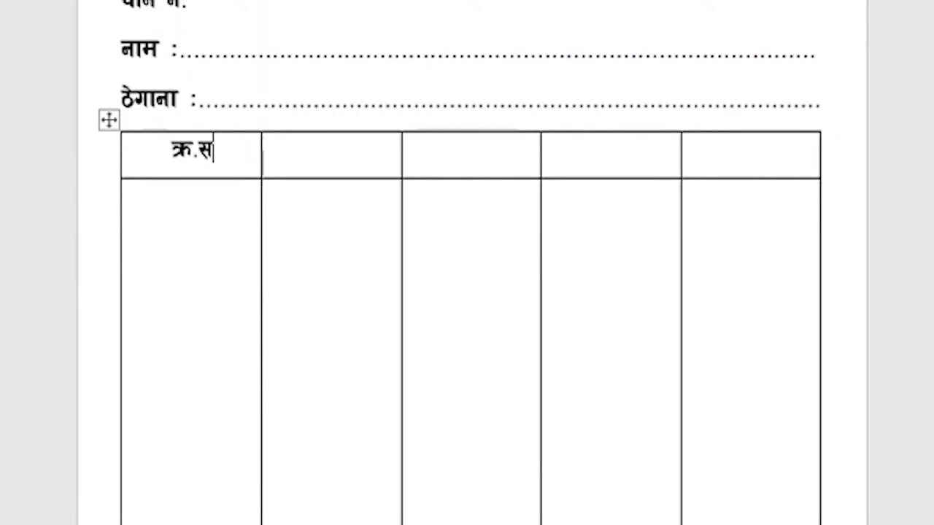
{"action": "type", "text": "ं."}
{"action": "key", "text": "Tab"}
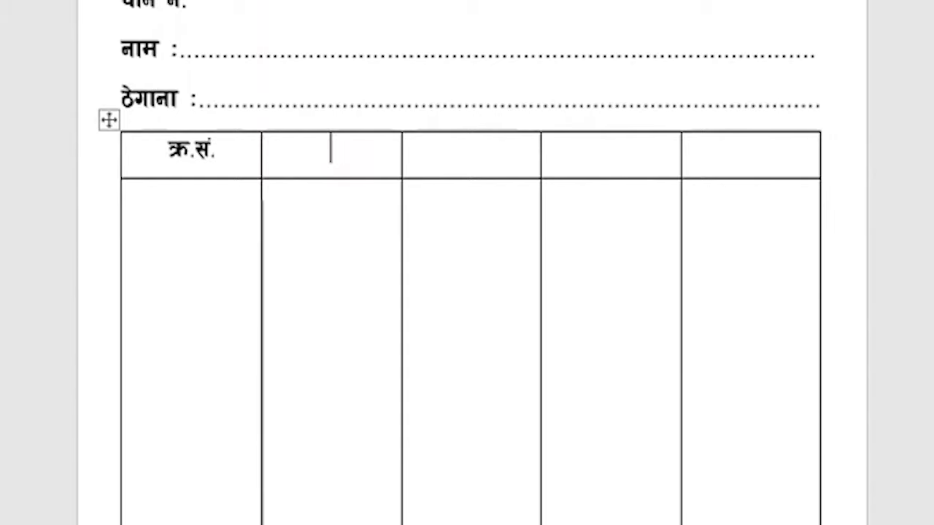
{"action": "type", "text": "विवर"}
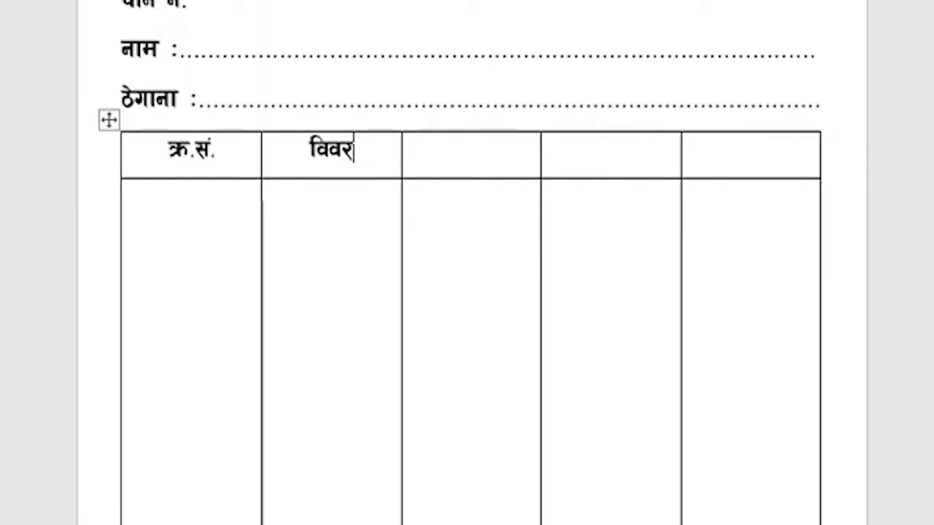
{"action": "type", "text": "ण"}
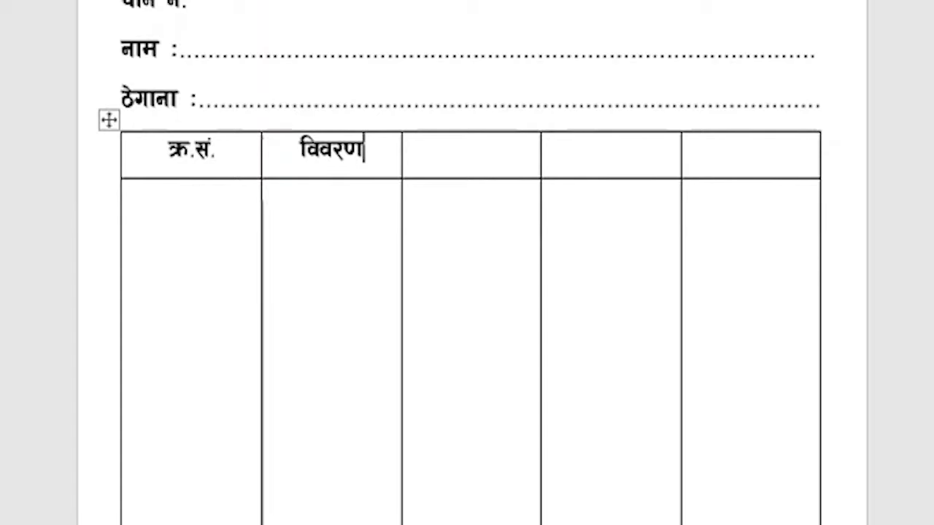
{"action": "left_click", "coordinate": [472, 153]}
{"action": "left_click", "coordinate": [612, 148]}
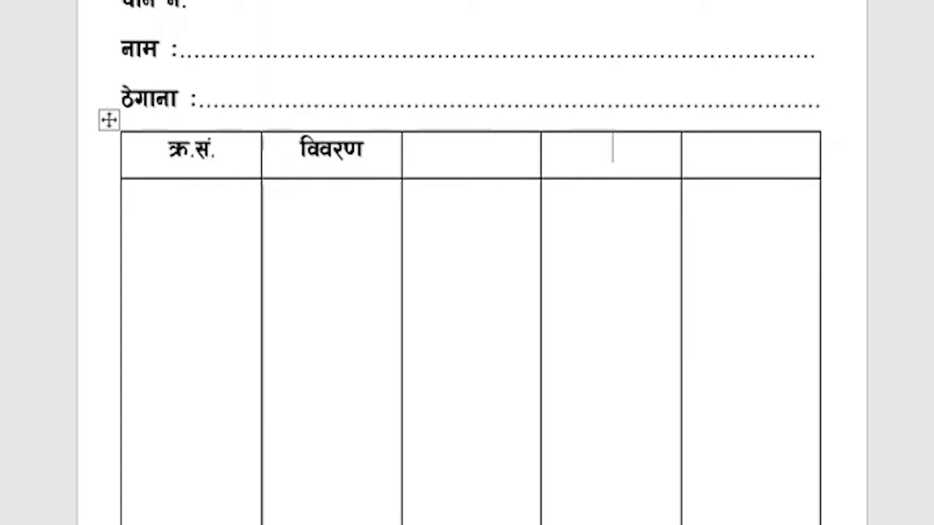
{"action": "left_click", "coordinate": [471, 150]}
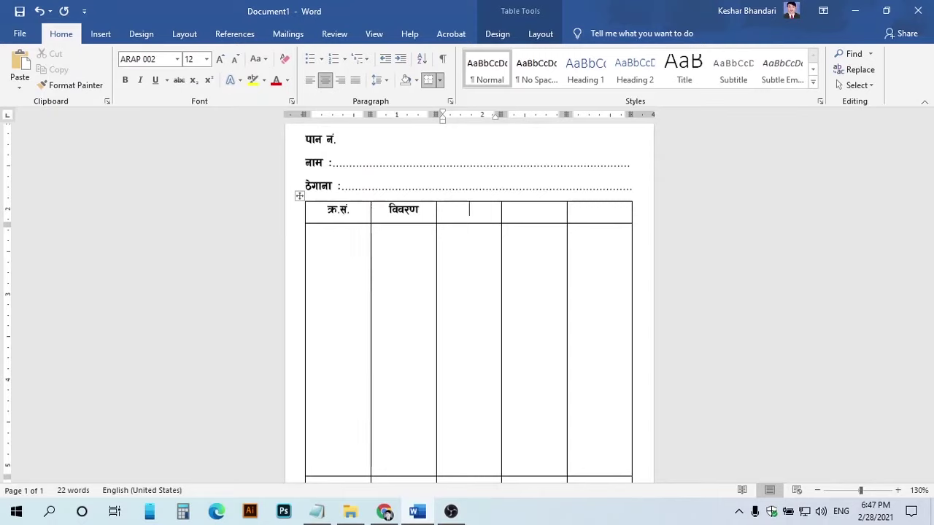
{"action": "type", "text": "परिमा"}
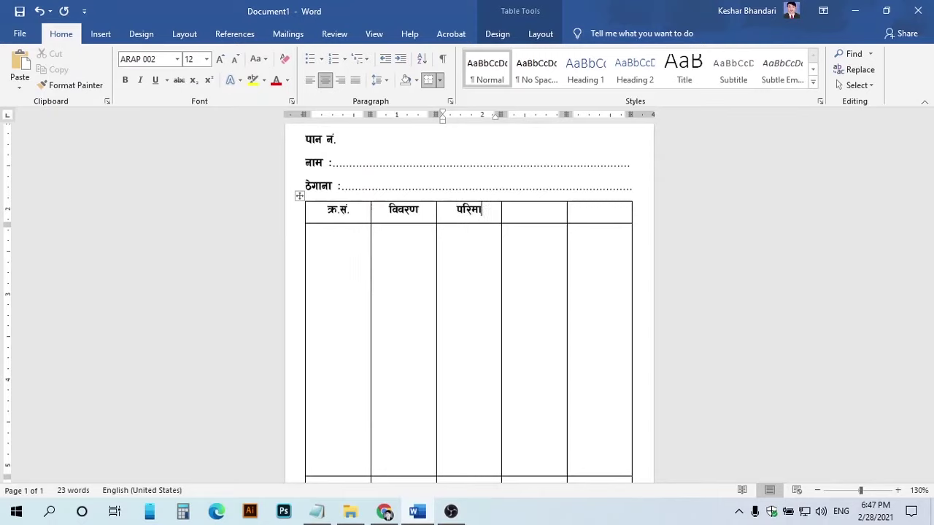
{"action": "type", "text": "ण"}
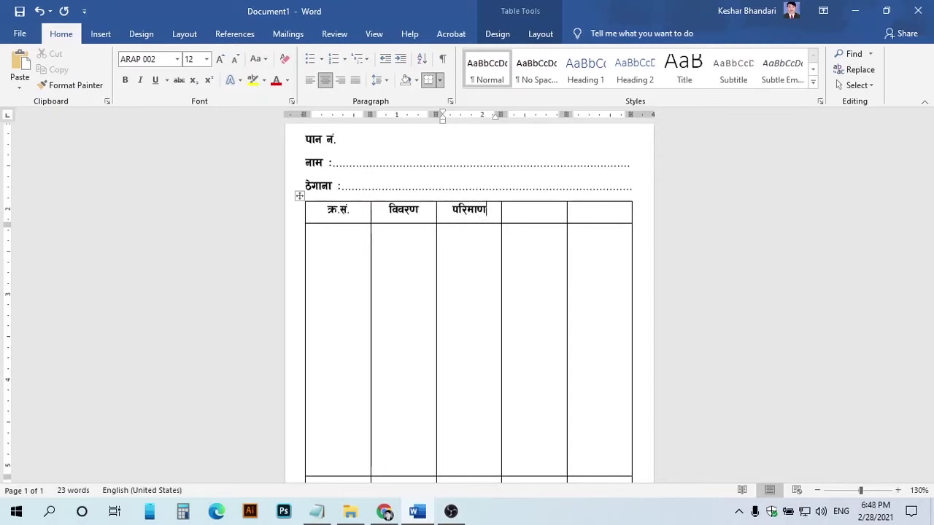
{"action": "key", "text": "Tab"}
{"action": "type", "text": "दर"}
{"action": "key", "text": "Tab"}
Step: Enter रकम in the fifth header cell
{"action": "type", "text": "रकम"}
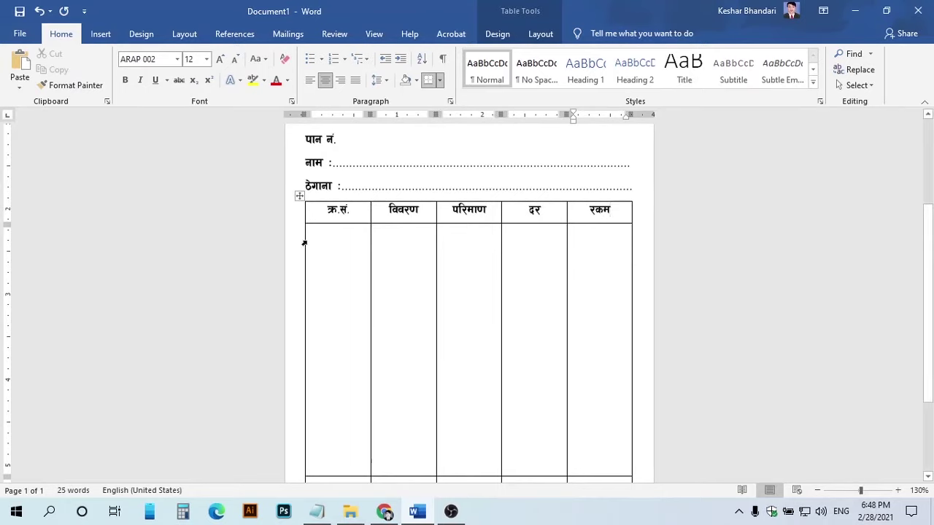
{"action": "scroll", "coordinate": [367, 260], "scroll_direction": "down", "scroll_amount": 1}
{"action": "scroll", "coordinate": [342, 180], "scroll_direction": "down", "scroll_amount": 1}
{"action": "scroll", "coordinate": [340, 211], "scroll_direction": "up", "scroll_amount": 1}
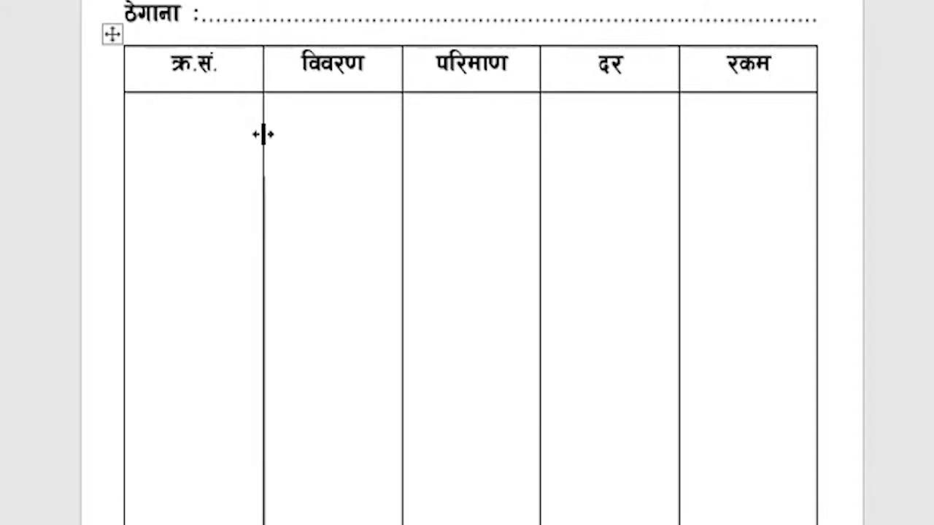
Step: Narrow the first column and widen विवरण, adjusting the परिमाण column to fit
{"action": "left_click_drag", "start_coordinate": [264, 134], "coordinate": [187, 142]}
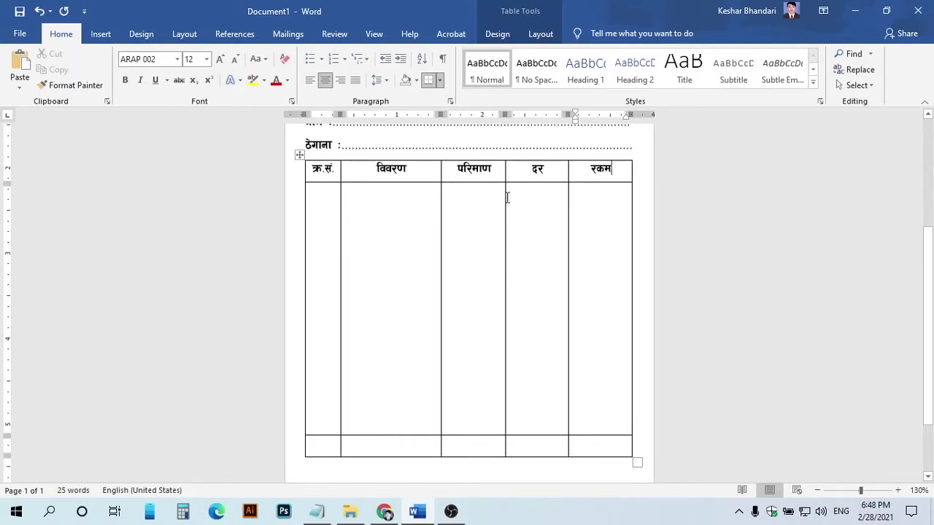
{"action": "left_click_drag", "start_coordinate": [505, 197], "coordinate": [519, 198]}
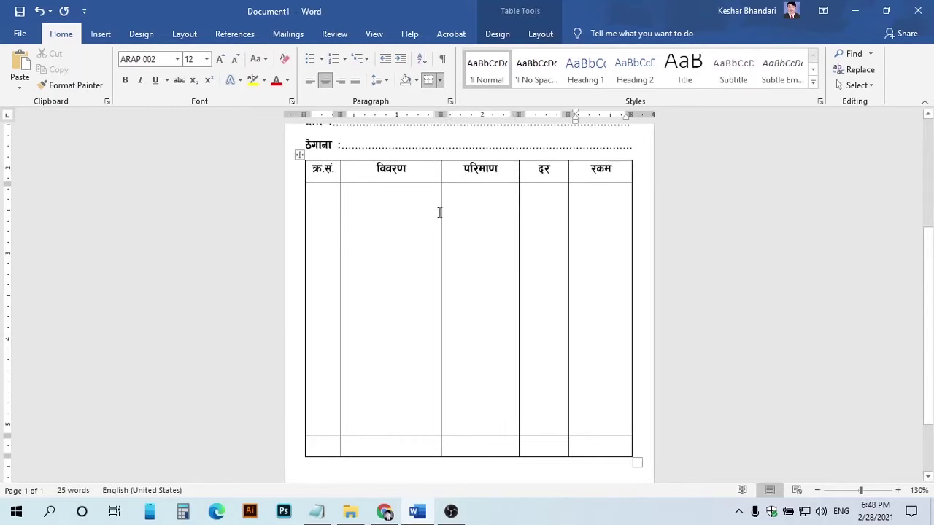
{"action": "left_click_drag", "start_coordinate": [445, 214], "coordinate": [475, 215]}
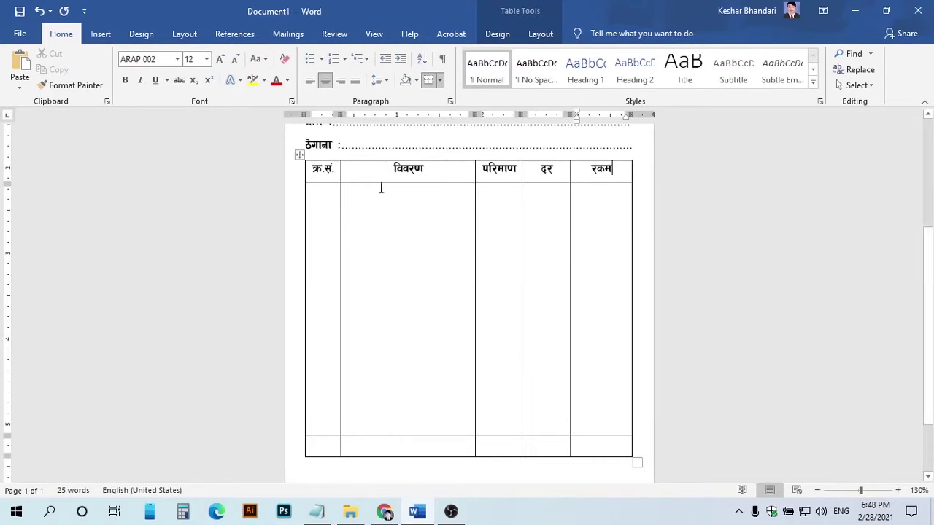
{"action": "left_click", "coordinate": [523, 226]}
{"action": "left_click", "coordinate": [429, 249]}
{"action": "double_click", "coordinate": [490, 170]}
{"action": "left_click", "coordinate": [512, 172]}
{"action": "left_click_drag", "start_coordinate": [517, 170], "coordinate": [483, 171]}
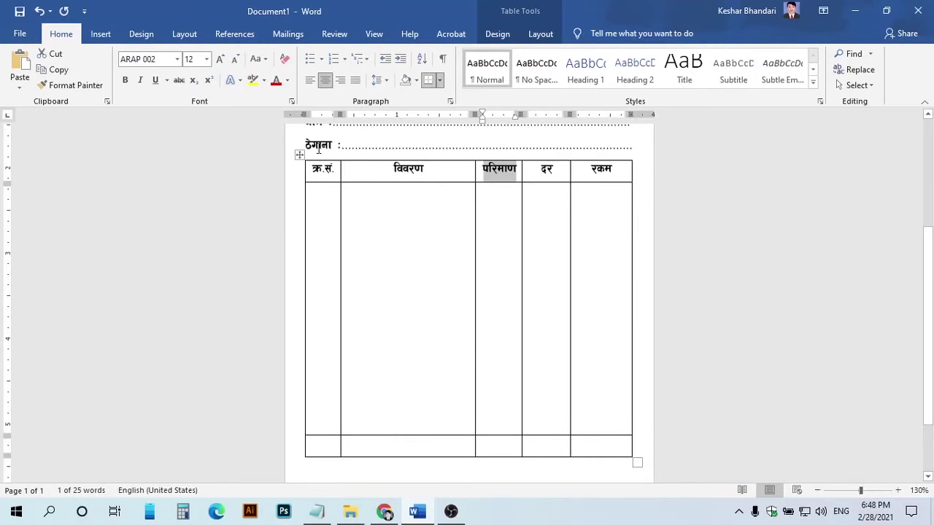
Step: Condense the परिमाण header's character spacing by 0.7 pt in the Font dialog's Advanced settings
{"action": "left_click", "coordinate": [292, 103]}
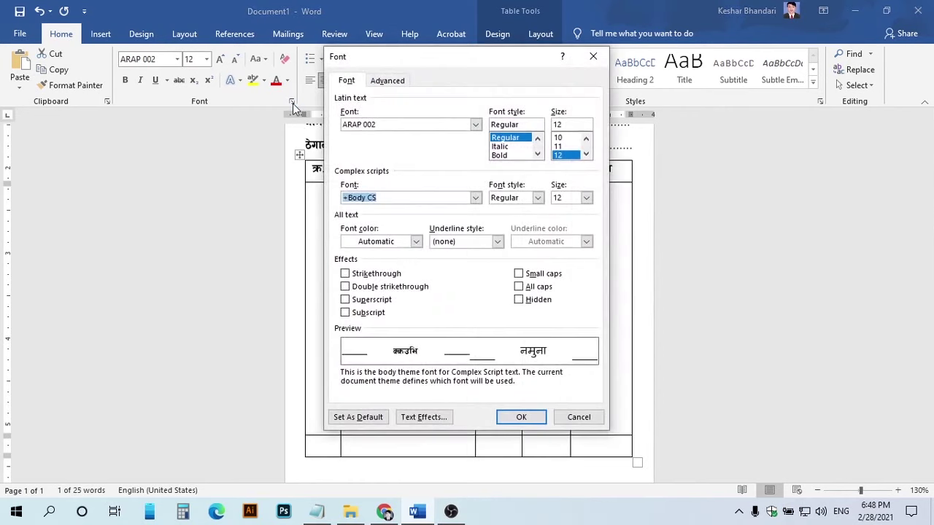
{"action": "left_click", "coordinate": [391, 83]}
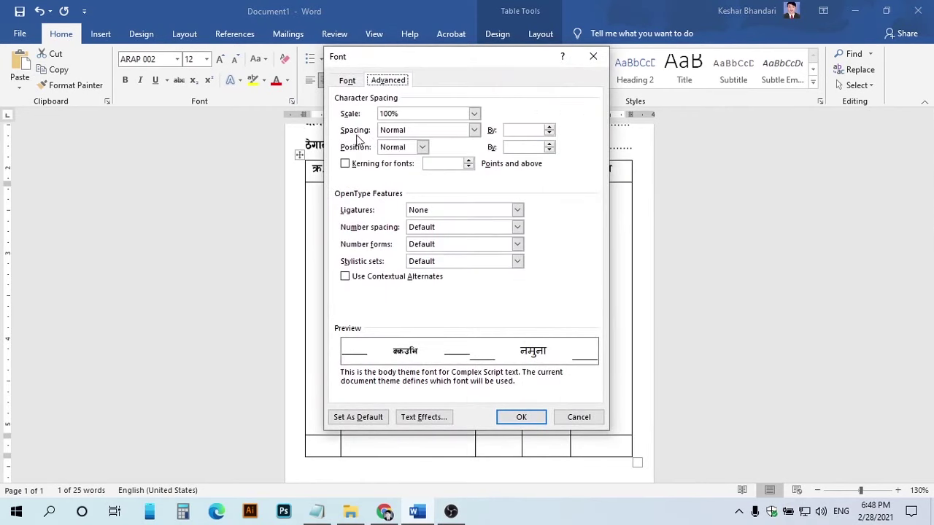
{"action": "left_click", "coordinate": [398, 133]}
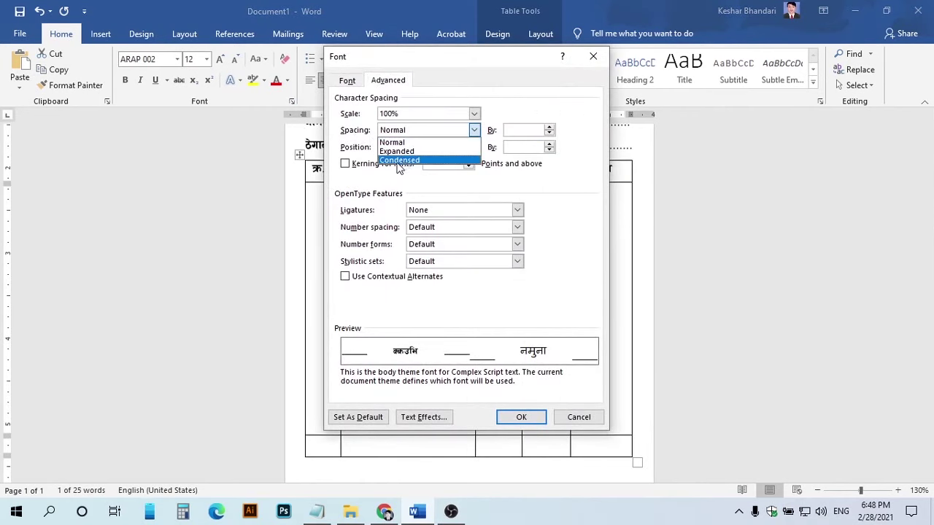
{"action": "left_click", "coordinate": [399, 161]}
{"action": "left_click_drag", "start_coordinate": [511, 130], "coordinate": [497, 133]}
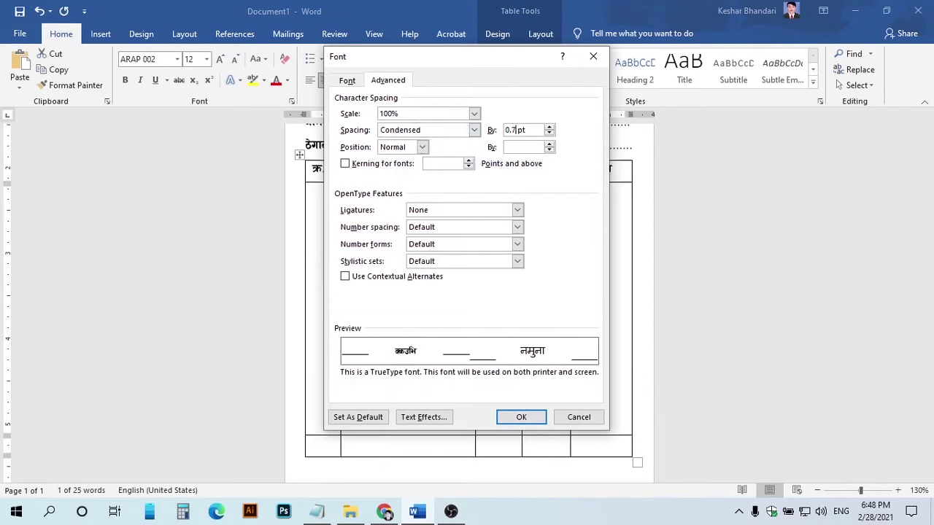
{"action": "left_click", "coordinate": [522, 416]}
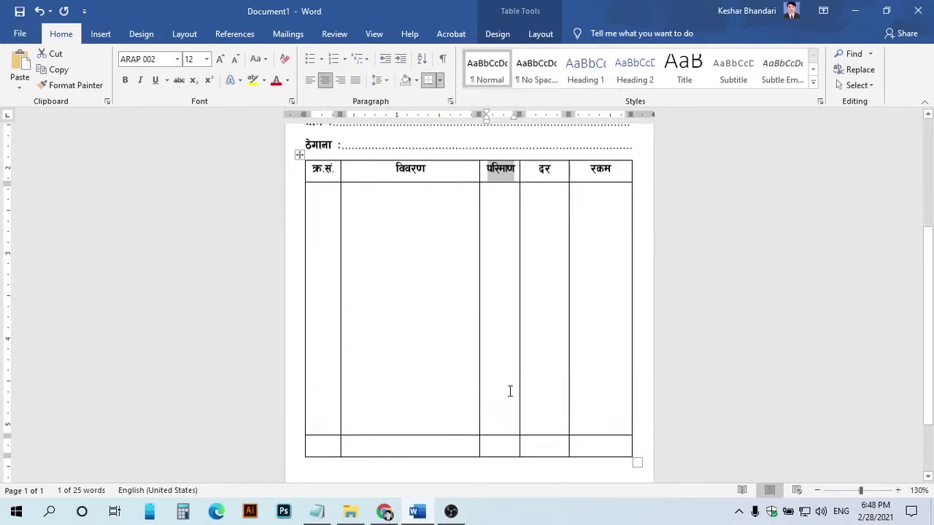
Step: Nudge the विवरण column edge slightly wider and review the bill table
{"action": "left_click", "coordinate": [501, 192]}
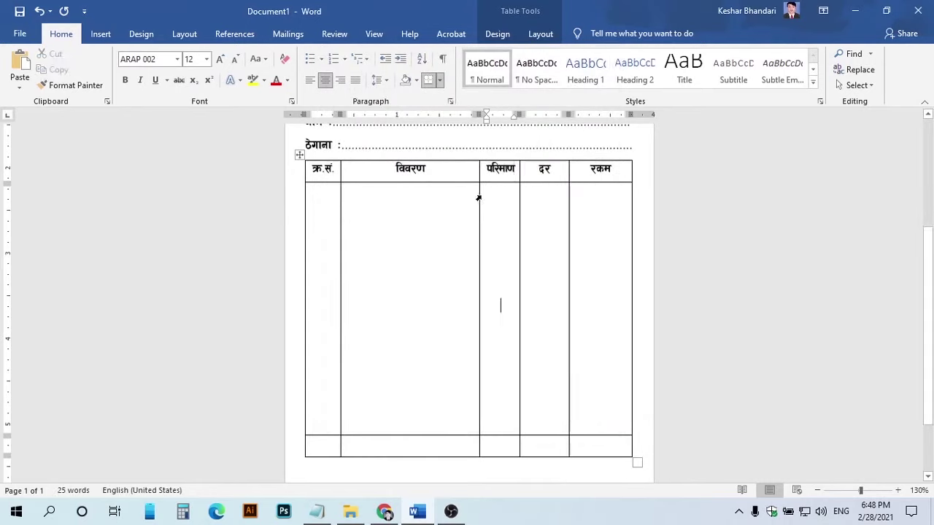
{"action": "left_click_drag", "start_coordinate": [479, 197], "coordinate": [482, 197]}
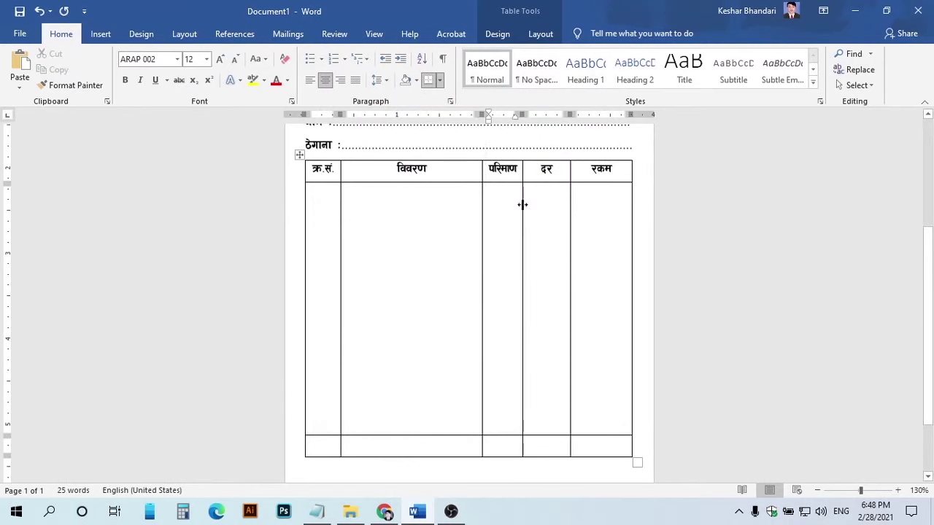
{"action": "left_click", "coordinate": [442, 256]}
{"action": "double_click", "coordinate": [323, 174]}
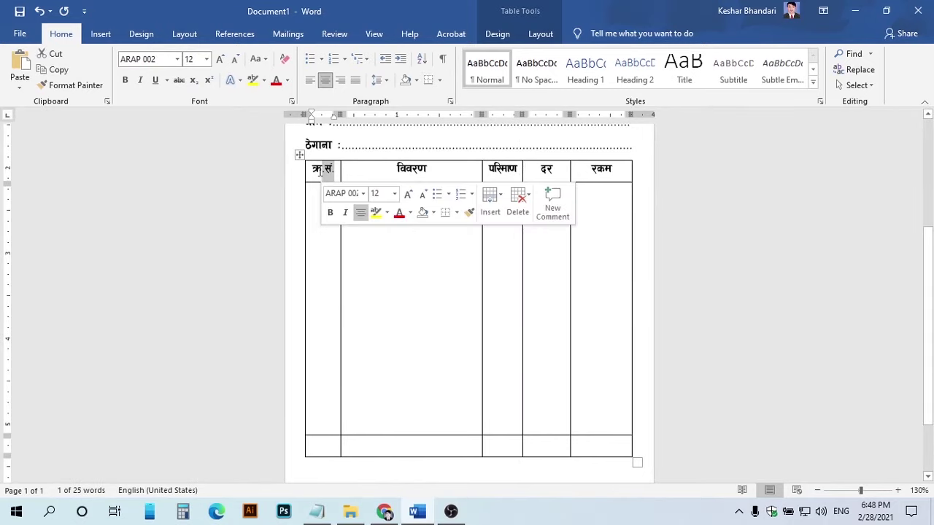
{"action": "left_click", "coordinate": [308, 171]}
{"action": "scroll", "coordinate": [386, 267], "scroll_direction": "down", "scroll_amount": 3}
{"action": "scroll", "coordinate": [385, 267], "scroll_direction": "up", "scroll_amount": 3}
{"action": "left_click", "coordinate": [386, 267]}
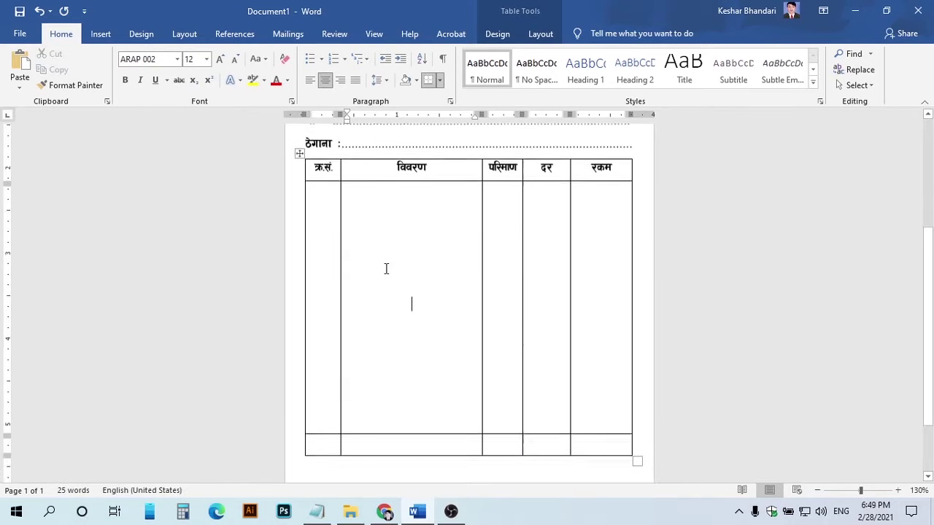
{"action": "scroll", "coordinate": [387, 271], "scroll_direction": "down", "scroll_amount": 1}
{"action": "scroll", "coordinate": [578, 362], "scroll_direction": "down", "scroll_amount": 2}
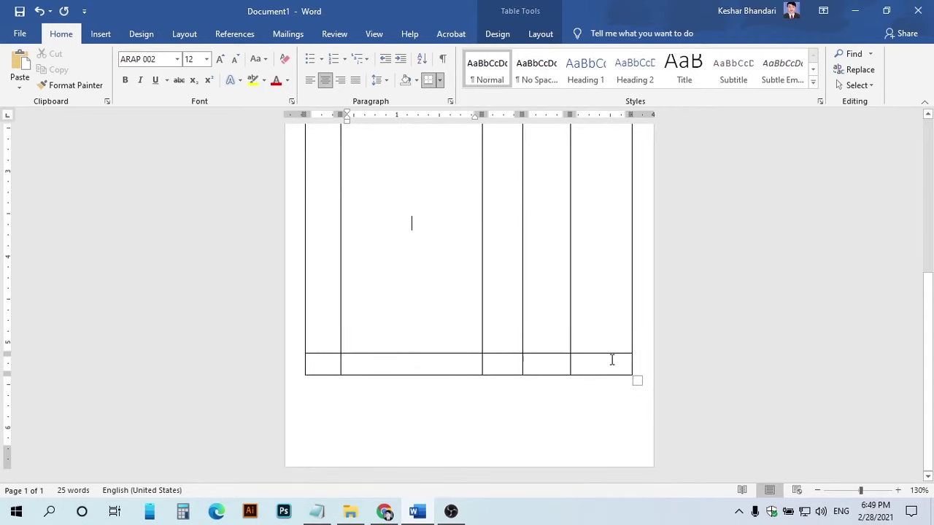
{"action": "scroll", "coordinate": [400, 304], "scroll_direction": "up", "scroll_amount": 1}
{"action": "scroll", "coordinate": [371, 304], "scroll_direction": "up", "scroll_amount": 2}
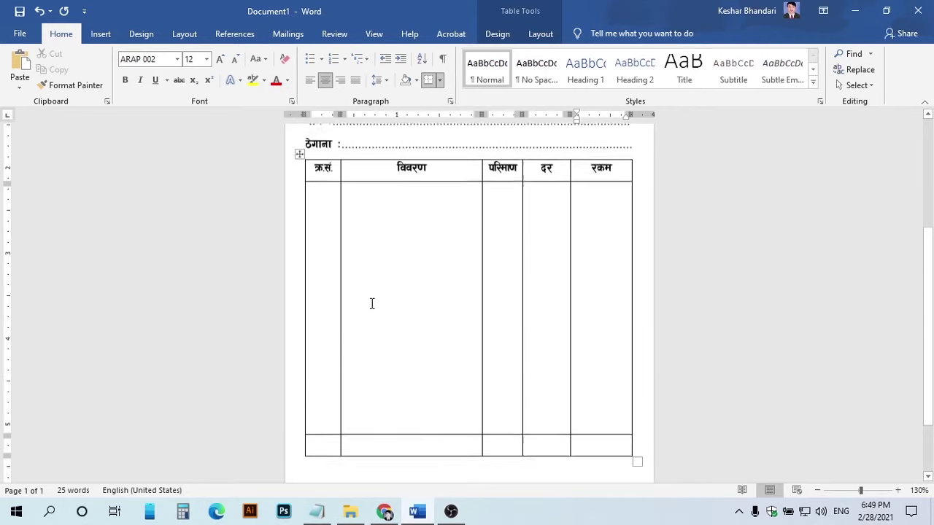
{"action": "scroll", "coordinate": [409, 321], "scroll_direction": "down", "scroll_amount": 3}
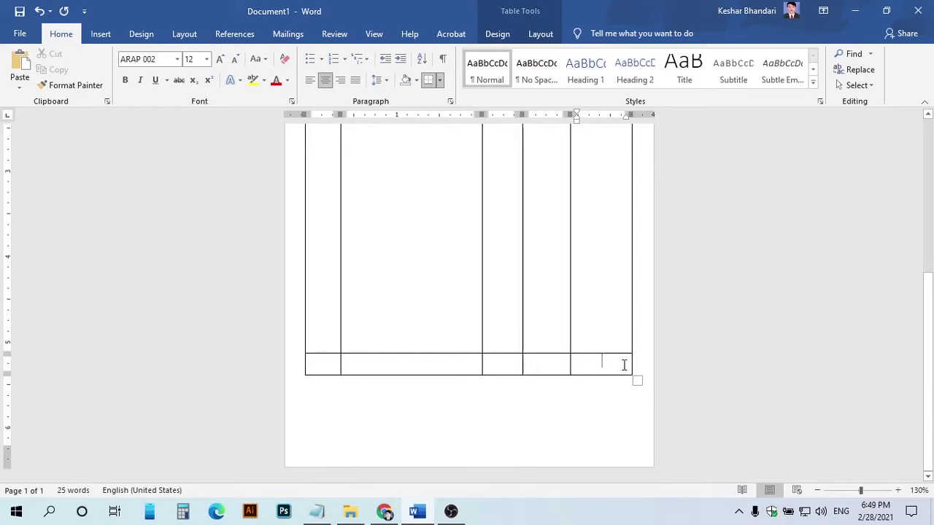
Step: Add a new row below the table's bottom row and place the caret in its fourth cell
{"action": "left_click_drag", "start_coordinate": [624, 365], "coordinate": [333, 364]}
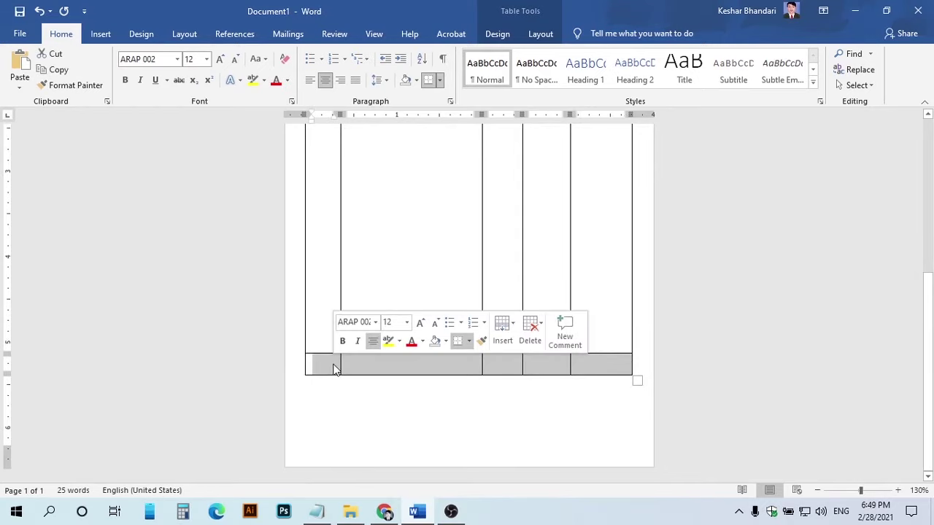
{"action": "left_click", "coordinate": [513, 341]}
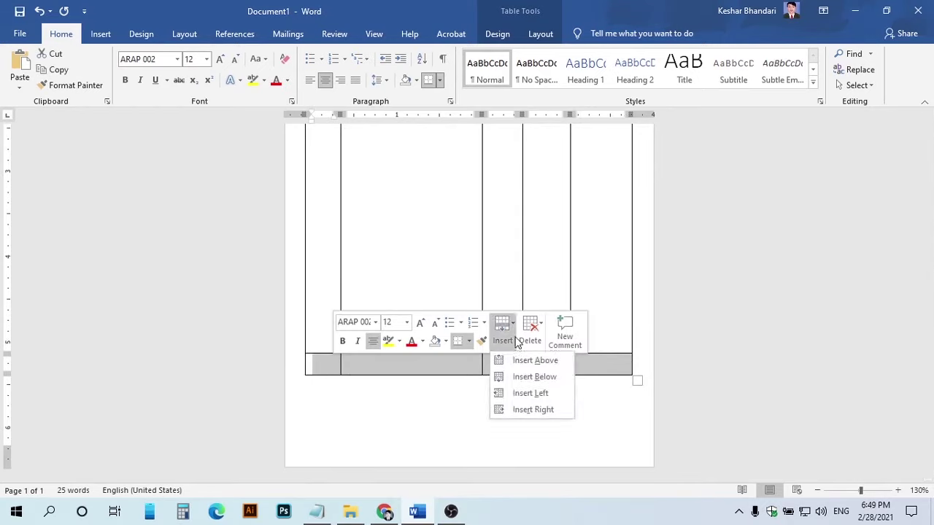
{"action": "left_click", "coordinate": [523, 376]}
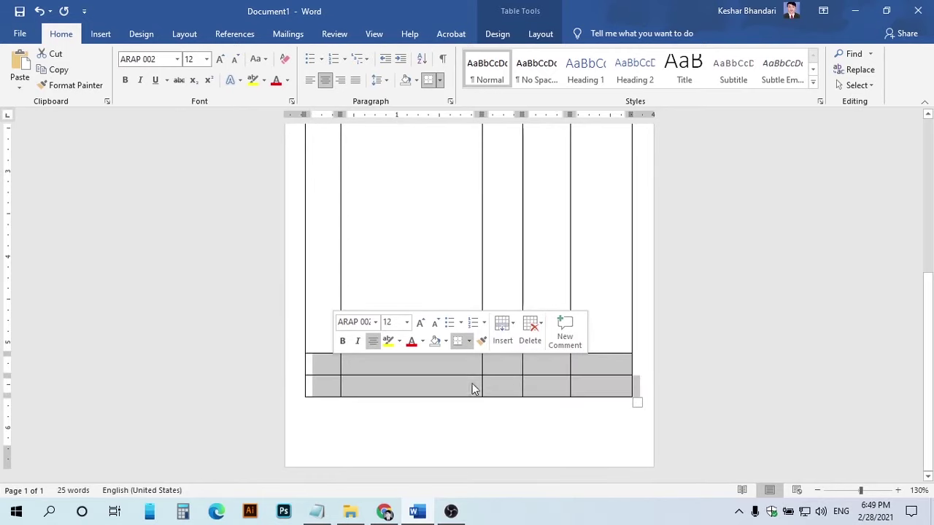
{"action": "left_click", "coordinate": [472, 389]}
{"action": "scroll", "coordinate": [433, 372], "scroll_direction": "up", "scroll_amount": 5}
{"action": "scroll", "coordinate": [434, 372], "scroll_direction": "up", "scroll_amount": 2}
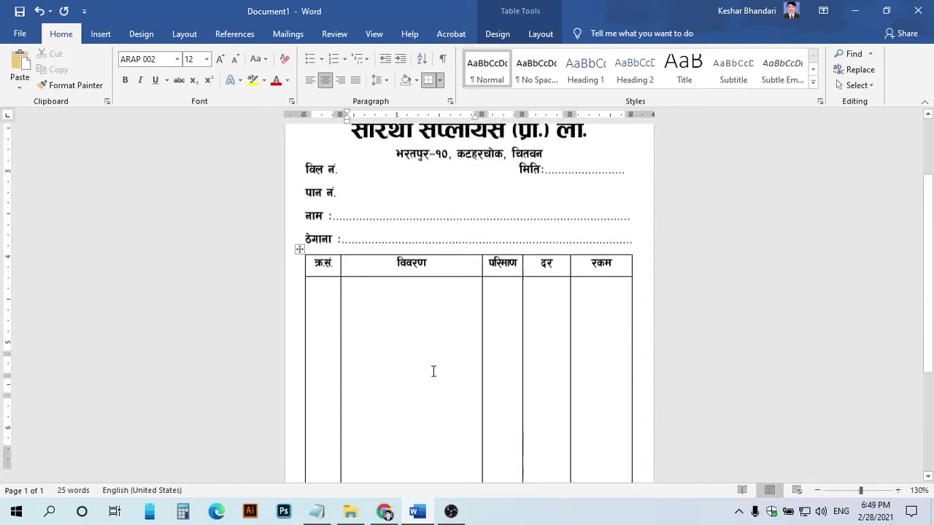
{"action": "scroll", "coordinate": [434, 373], "scroll_direction": "down", "scroll_amount": 7}
{"action": "scroll", "coordinate": [434, 372], "scroll_direction": "up", "scroll_amount": 7}
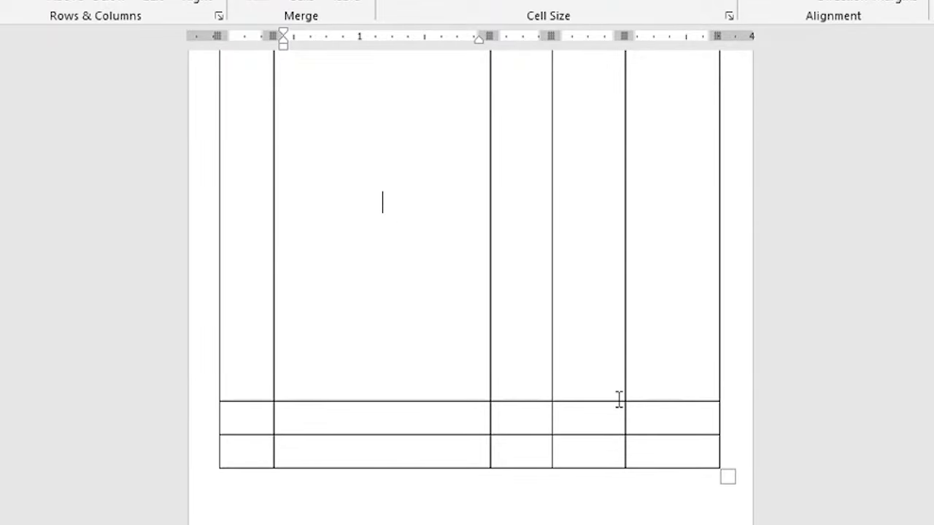
{"action": "left_click", "coordinate": [572, 424]}
Step: Type the total label 'जम्मा:' in the fourth cell of the short row
{"action": "type", "text": "ज"}
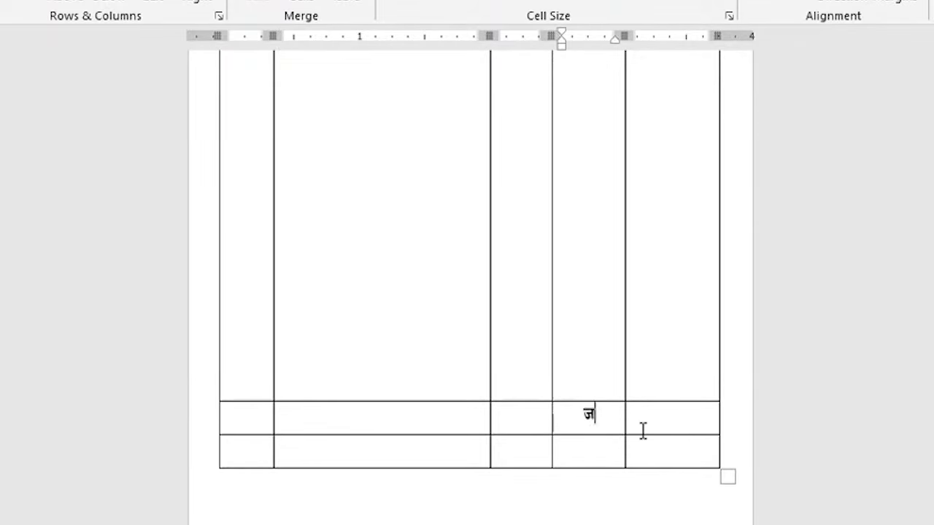
{"action": "type", "text": "म्मा"}
{"action": "key", "text": "BackSpace"}
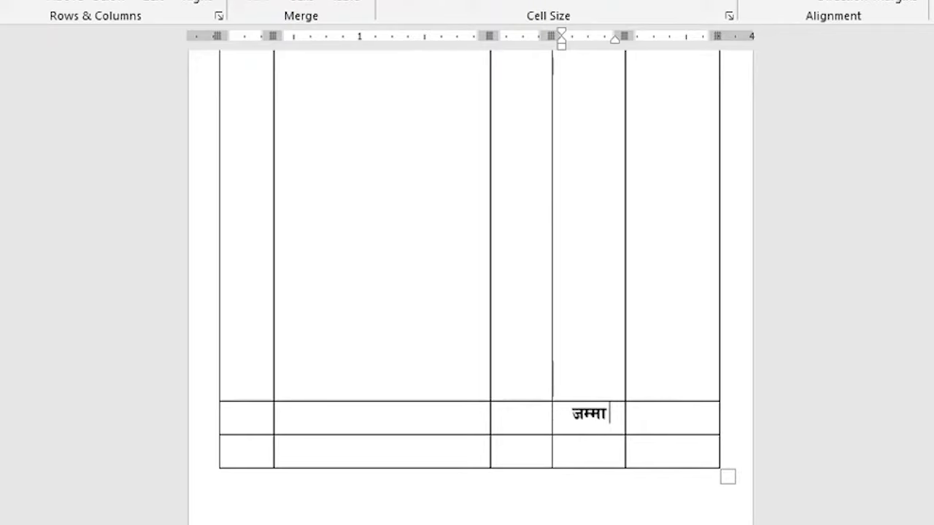
{"action": "type", "text": ":"}
{"action": "left_click", "coordinate": [664, 416]}
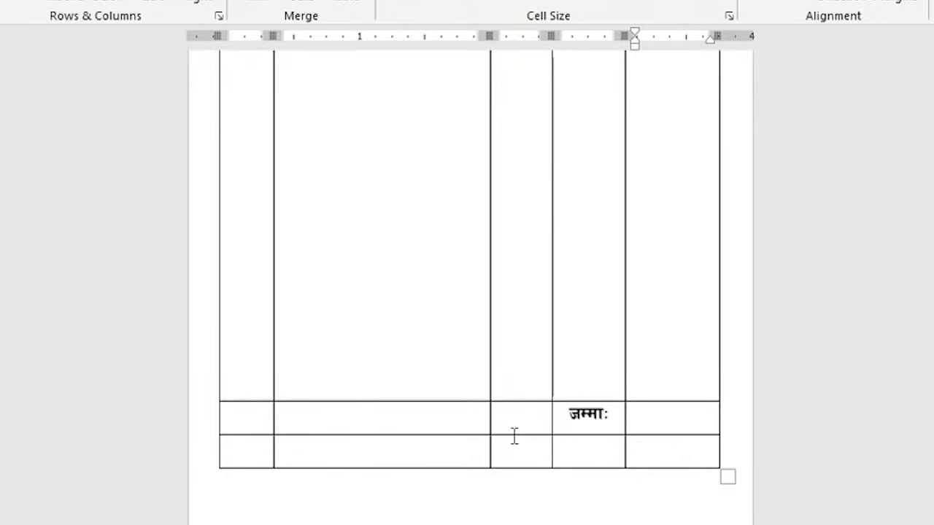
Step: Remove the top border above the first three cells of the जम्मा: row
{"action": "left_click_drag", "start_coordinate": [510, 416], "coordinate": [248, 430]}
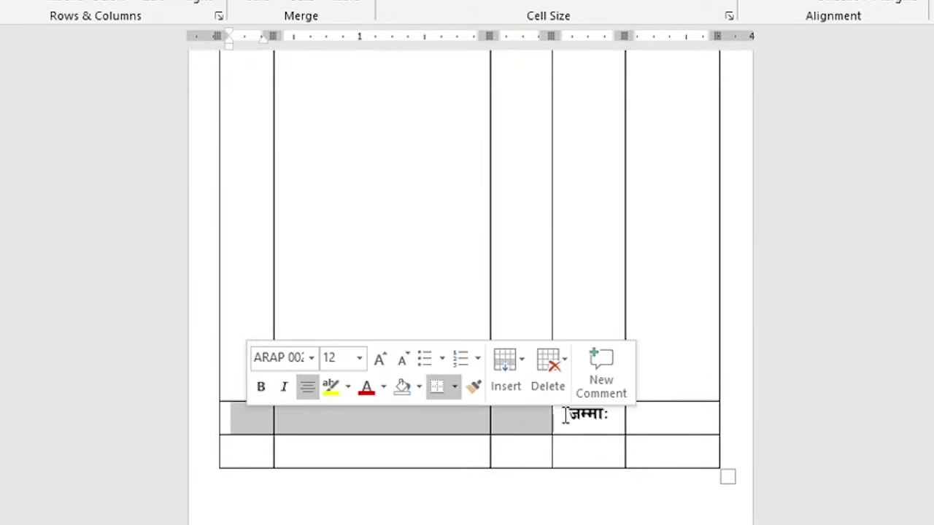
{"action": "left_click", "coordinate": [433, 429]}
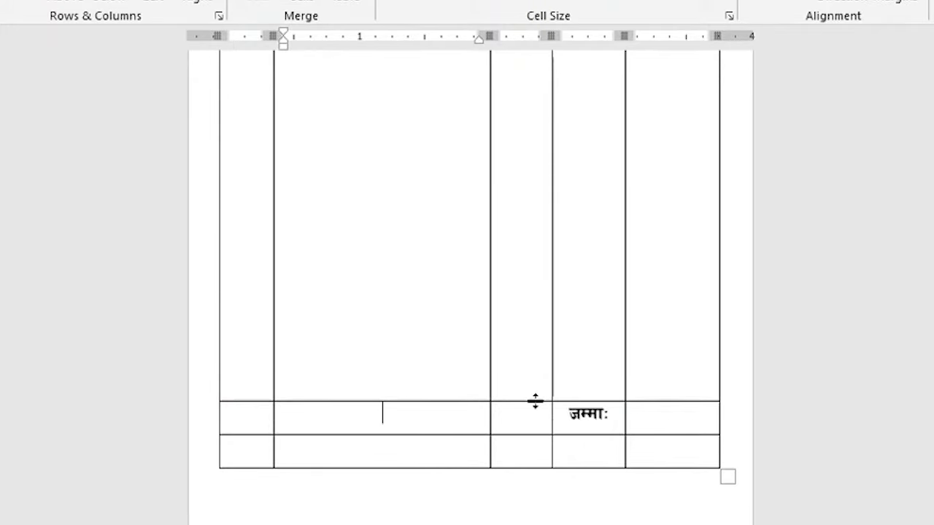
{"action": "left_click", "coordinate": [245, 423]}
{"action": "left_click_drag", "start_coordinate": [317, 424], "coordinate": [491, 423]}
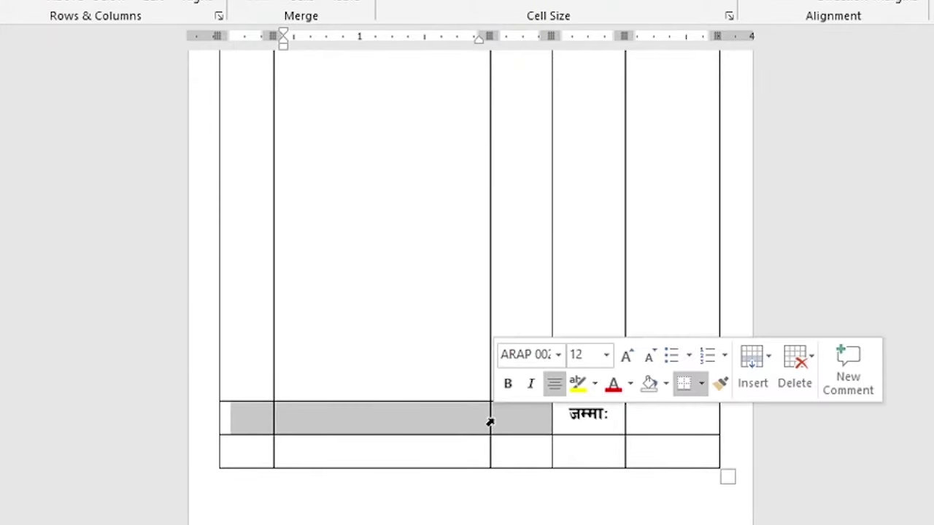
{"action": "left_click", "coordinate": [701, 383]}
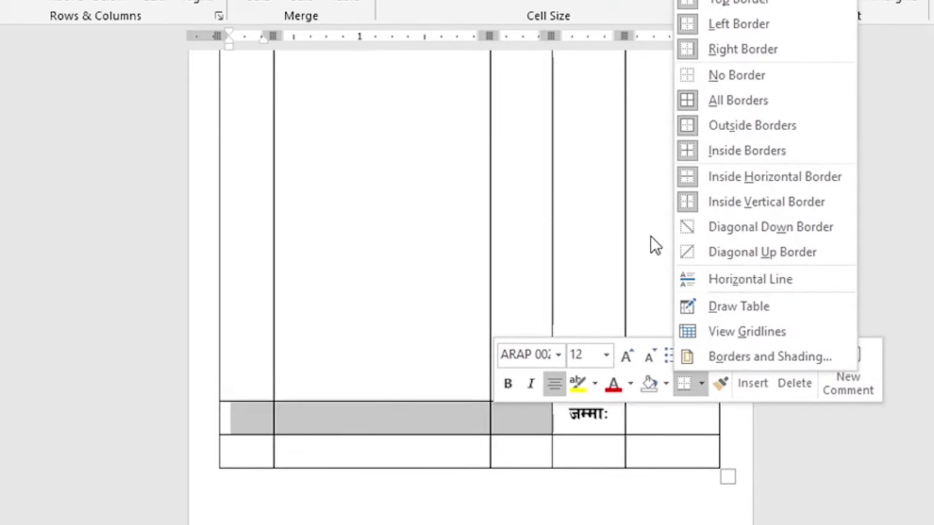
{"action": "left_click", "coordinate": [739, 5]}
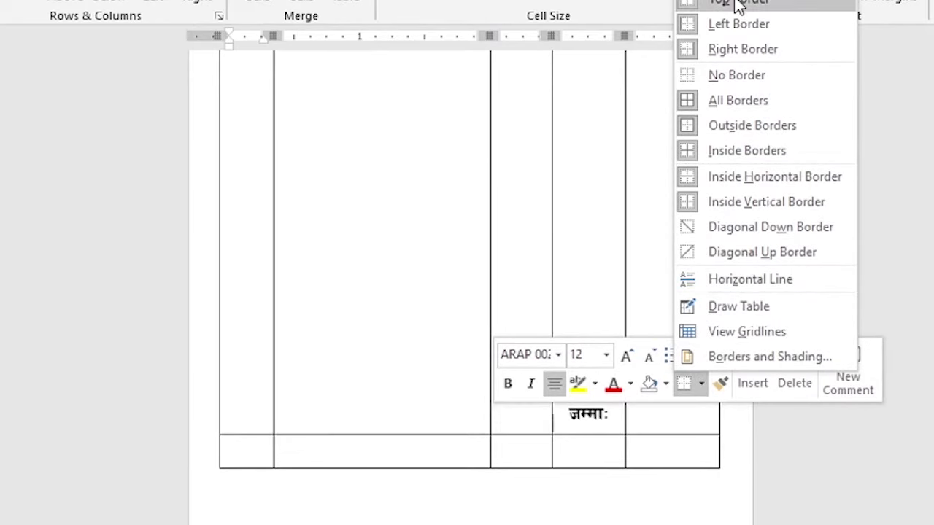
{"action": "left_click", "coordinate": [738, 4]}
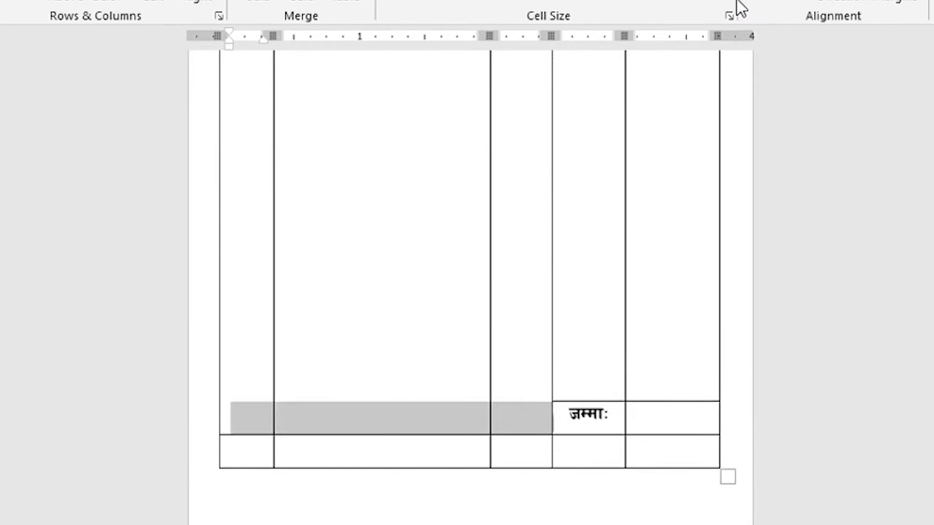
{"action": "left_click", "coordinate": [331, 387]}
Step: Select the table's last row and merge it with Layout > Merge Cells
{"action": "mouse_move", "coordinate": [331, 386]}
{"action": "left_mouse_down"}
{"action": "mouse_move", "coordinate": [588, 386]}
{"action": "mouse_move", "coordinate": [336, 393]}
{"action": "left_mouse_up"}
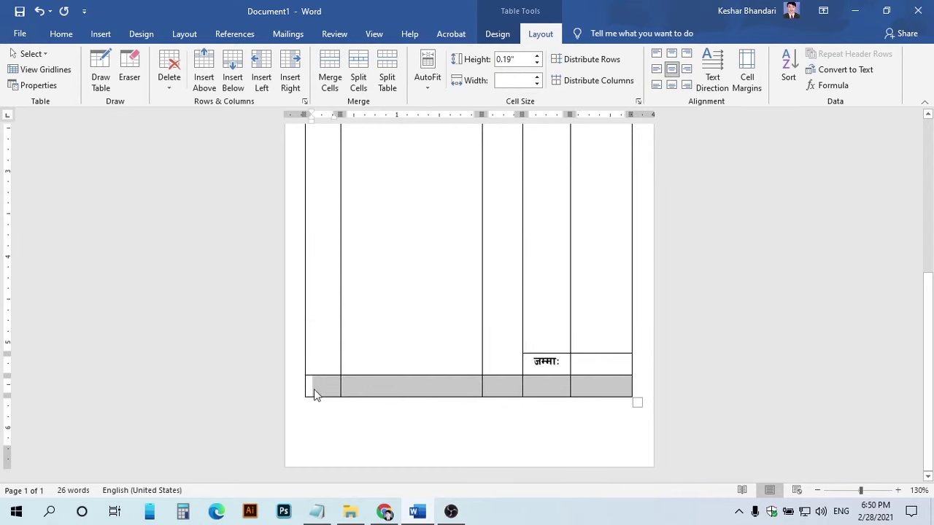
{"action": "left_click_drag", "start_coordinate": [323, 385], "coordinate": [601, 385]}
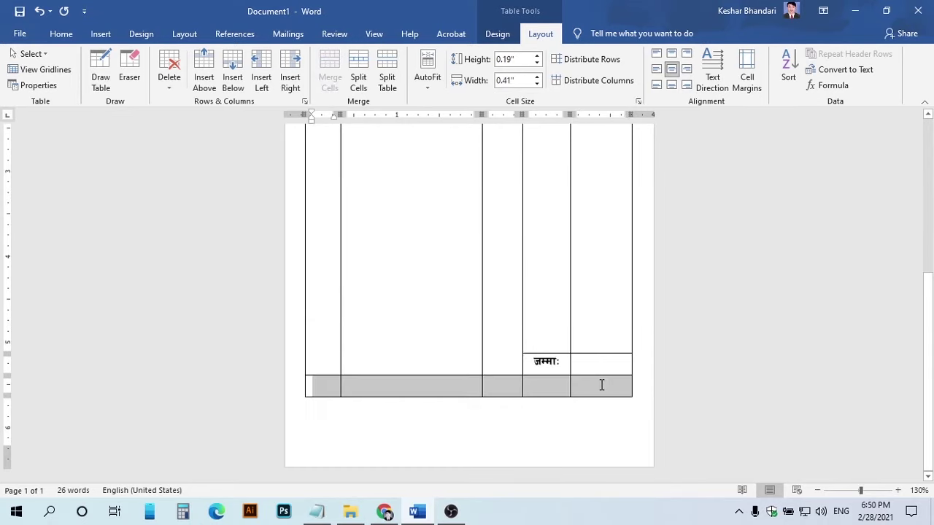
{"action": "left_click", "coordinate": [503, 43]}
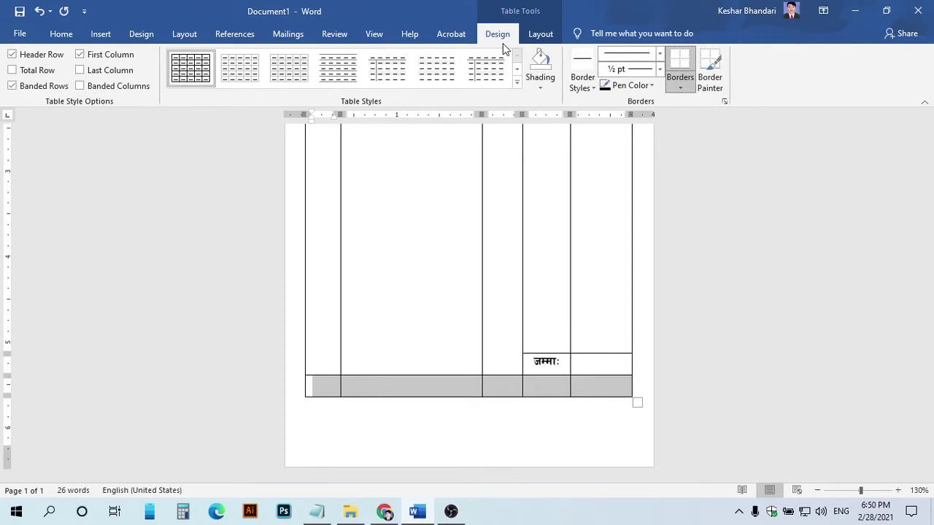
{"action": "left_click", "coordinate": [540, 34]}
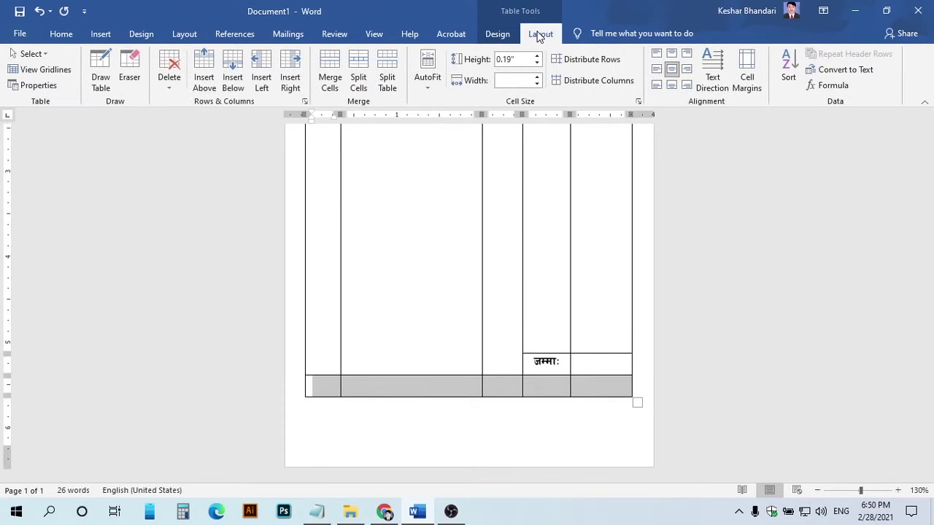
{"action": "left_click", "coordinate": [329, 77]}
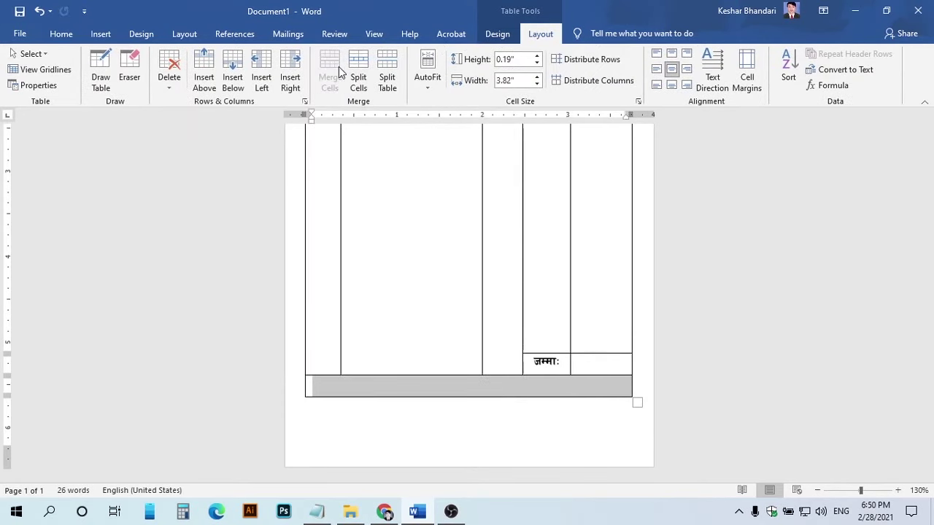
{"action": "left_click", "coordinate": [444, 392]}
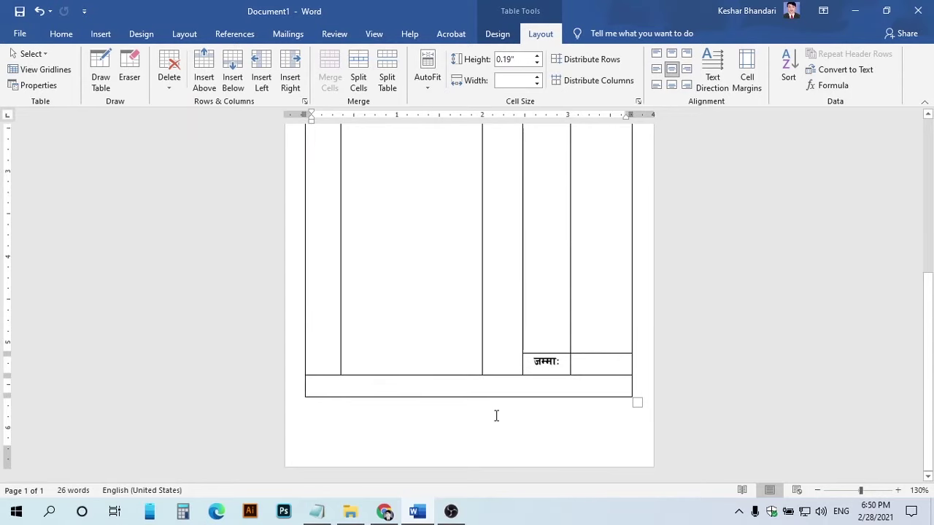
Step: Left-align the merged bottom cell and enter the label 'अक्षरेपी:', removing an empty line
{"action": "left_click", "coordinate": [61, 34]}
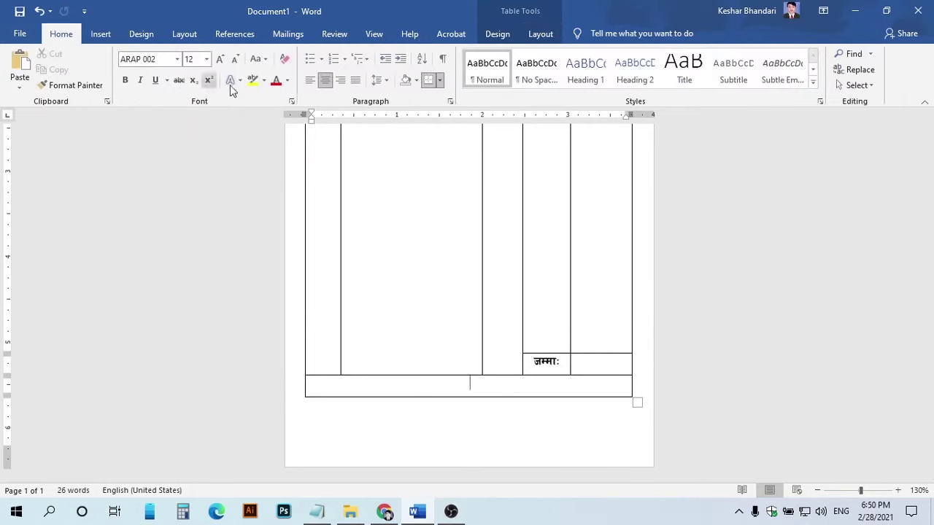
{"action": "left_click", "coordinate": [311, 80]}
{"action": "type", "text": "अक्ष"}
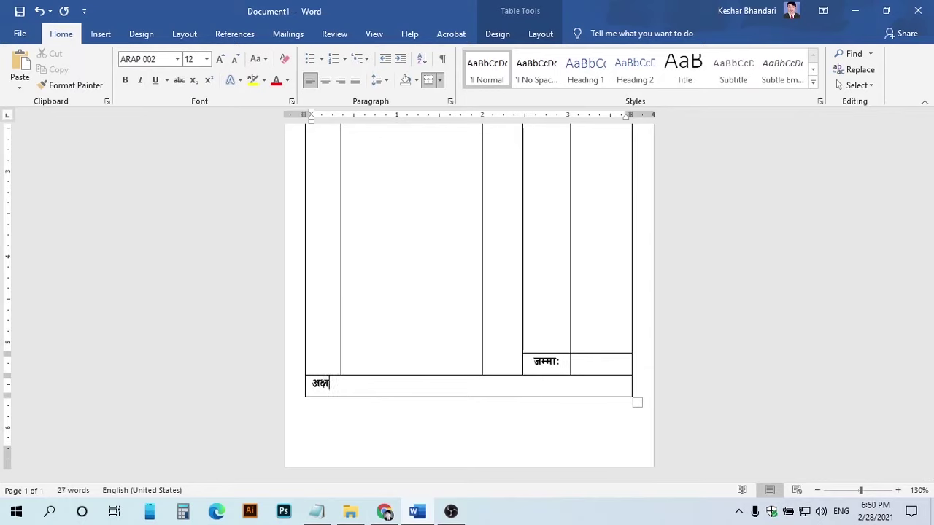
{"action": "type", "text": "रेपी:"}
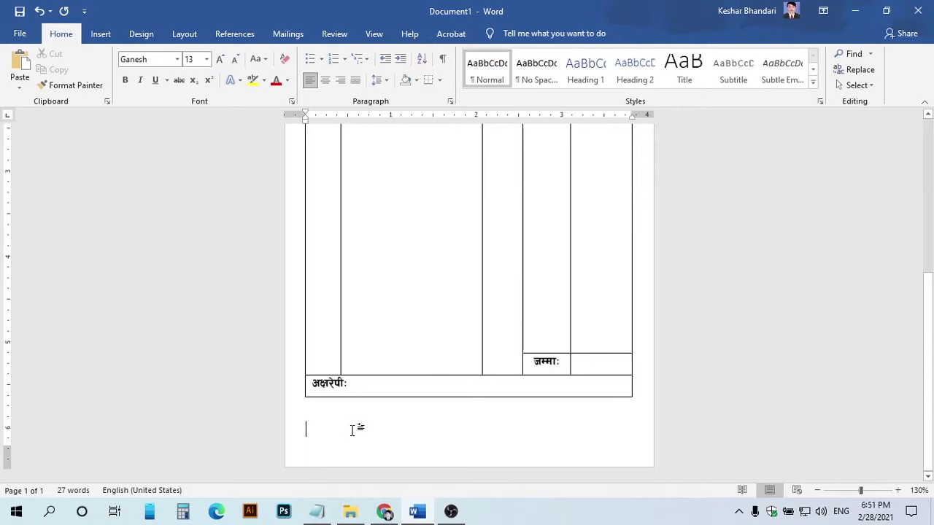
{"action": "key", "text": "ctrl+z"}
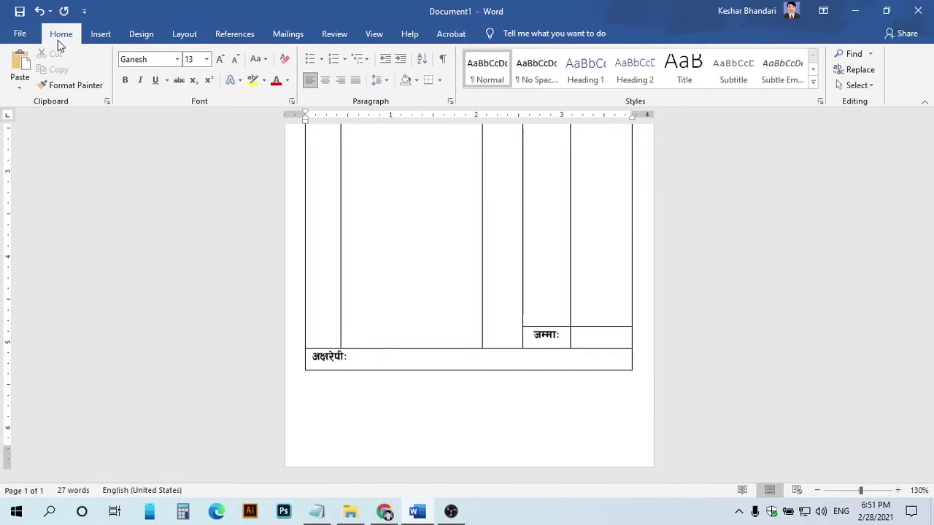
Step: Add two diamond-bulleted notes in ARAP 002 font: 'भूलचूक लिने दिने ।' and 'बिक्री भएको सामान फिर्ता हुनेछैन ।'
{"action": "left_click", "coordinate": [322, 60]}
{"action": "left_click", "coordinate": [483, 99]}
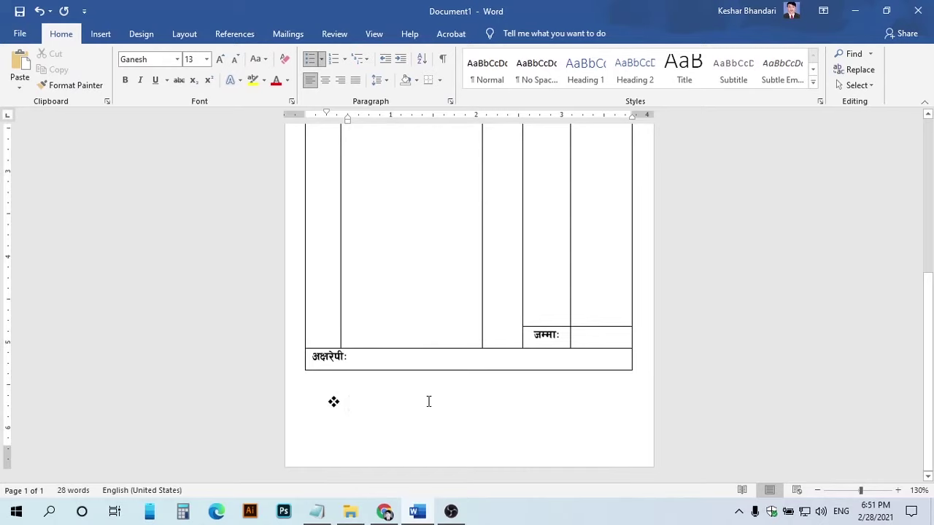
{"action": "left_click", "coordinate": [131, 59]}
{"action": "type", "text": "ARAP"}
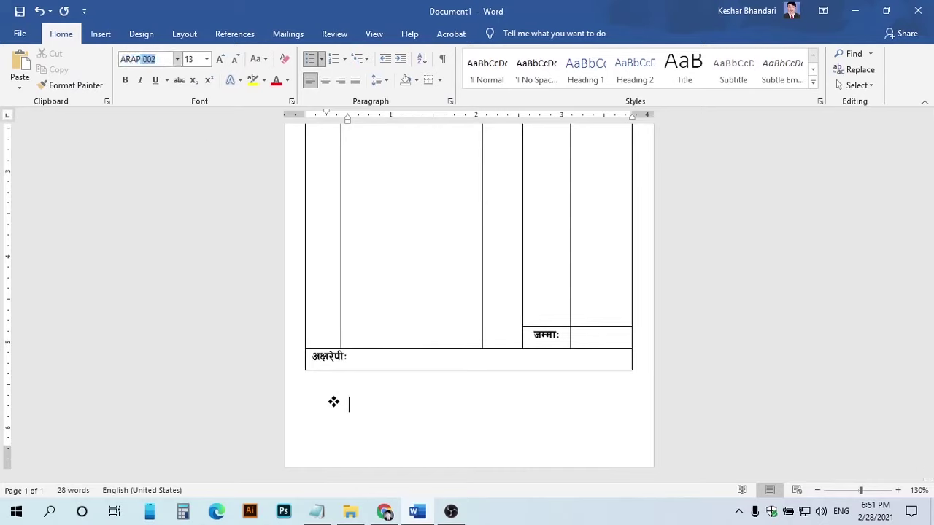
{"action": "key", "text": "Return"}
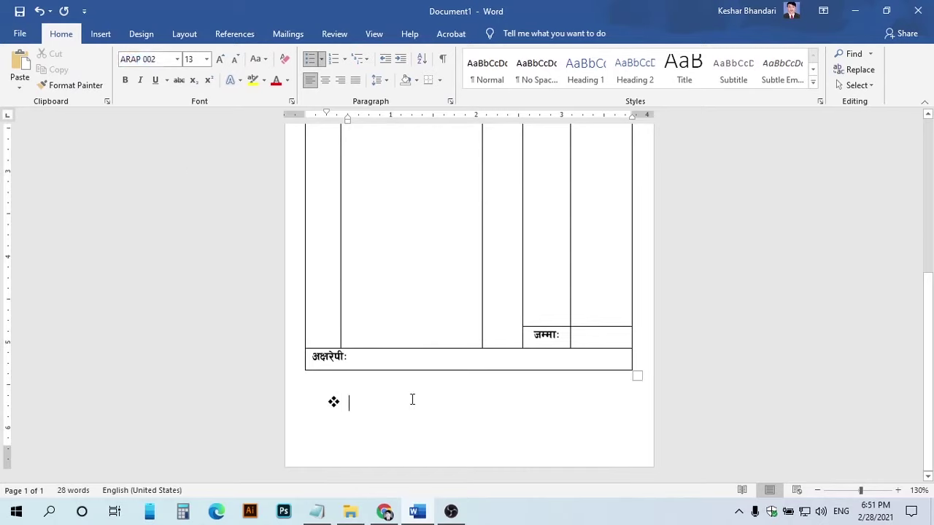
{"action": "type", "text": "भूल"}
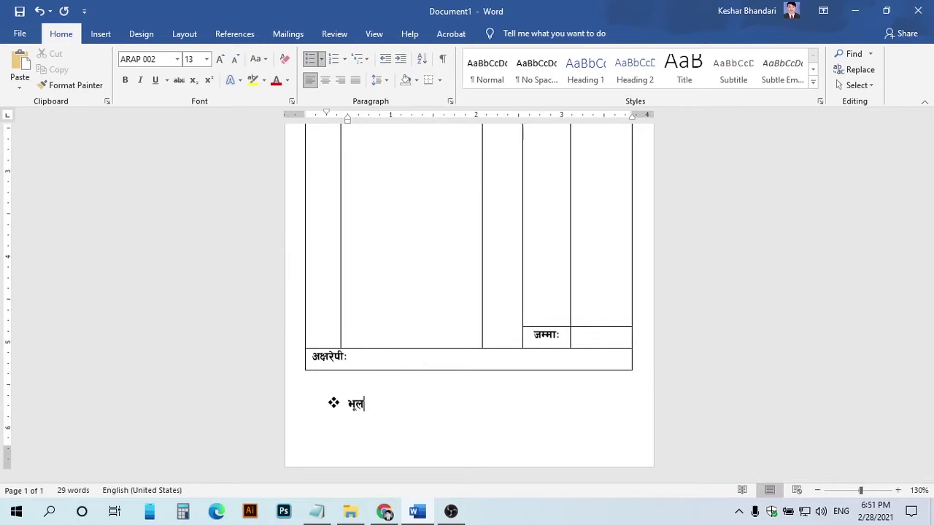
{"action": "type", "text": "चूक लिने"}
{"action": "type", "text": " दिने ।"}
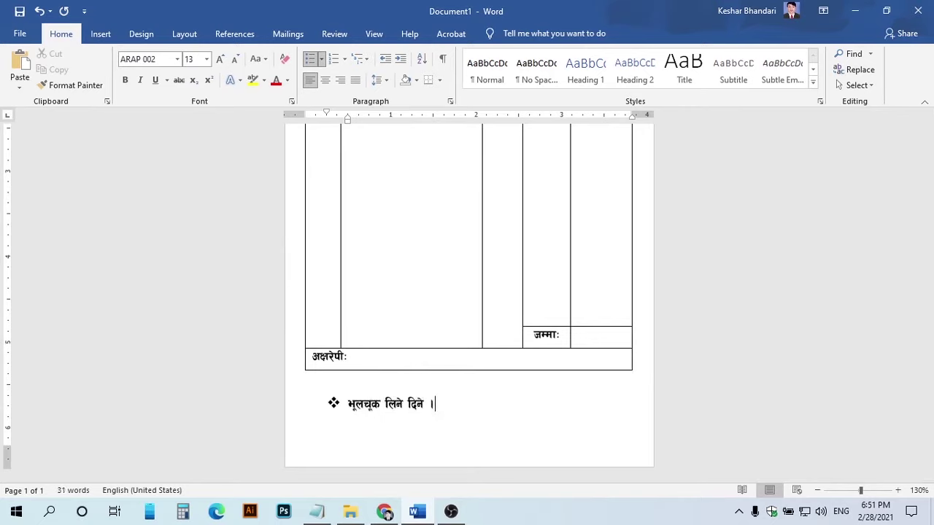
{"action": "key", "text": "Return"}
{"action": "type", "text": "क्र"}
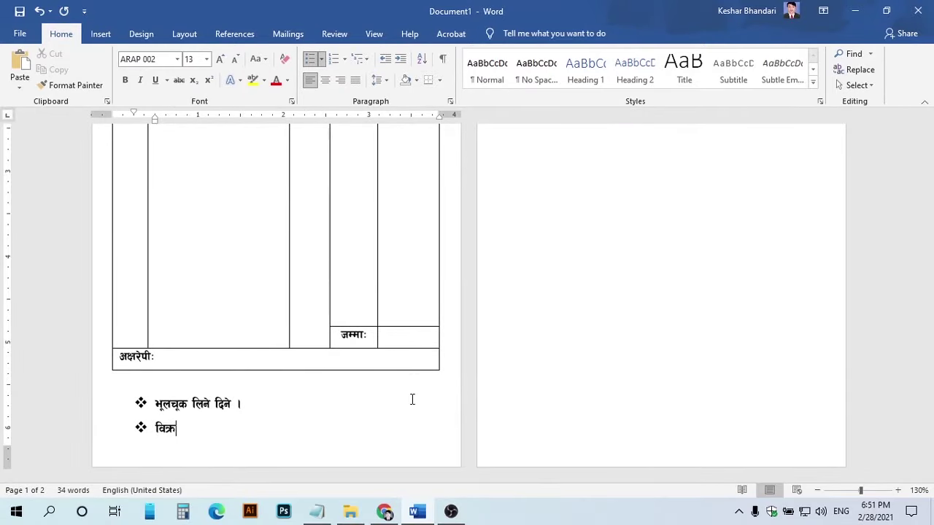
{"action": "type", "text": "ी भएको सामान फिर्ता"}
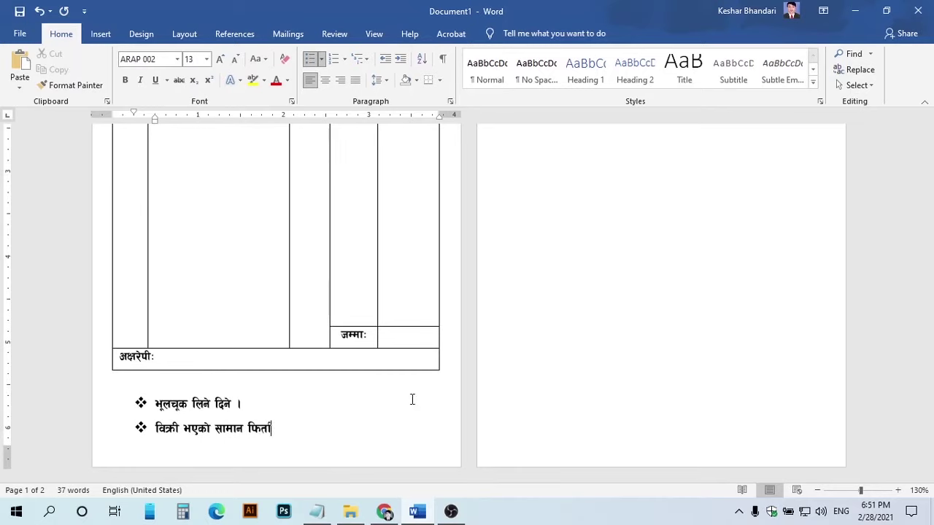
{"action": "type", "text": " हुनेछ"}
{"action": "type", "text": "ैन ।"}
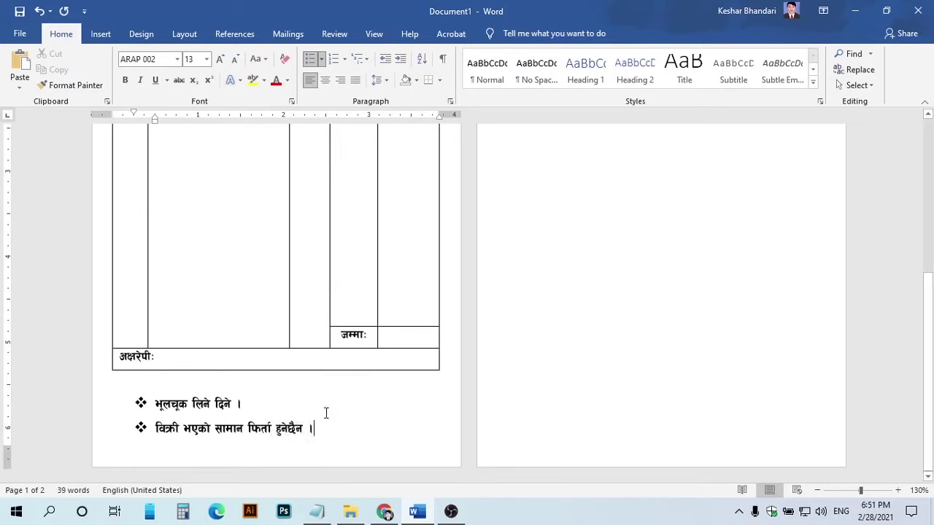
Step: Raise the border above the जम्मा: row and set both bullet notes' line spacing to 1.15
{"action": "left_click_drag", "start_coordinate": [399, 327], "coordinate": [396, 314]}
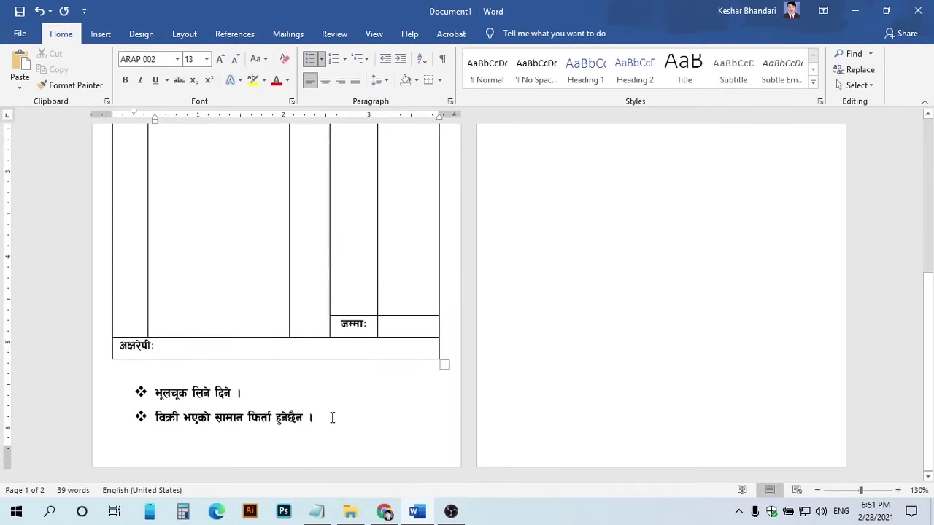
{"action": "left_click_drag", "start_coordinate": [329, 418], "coordinate": [125, 388]}
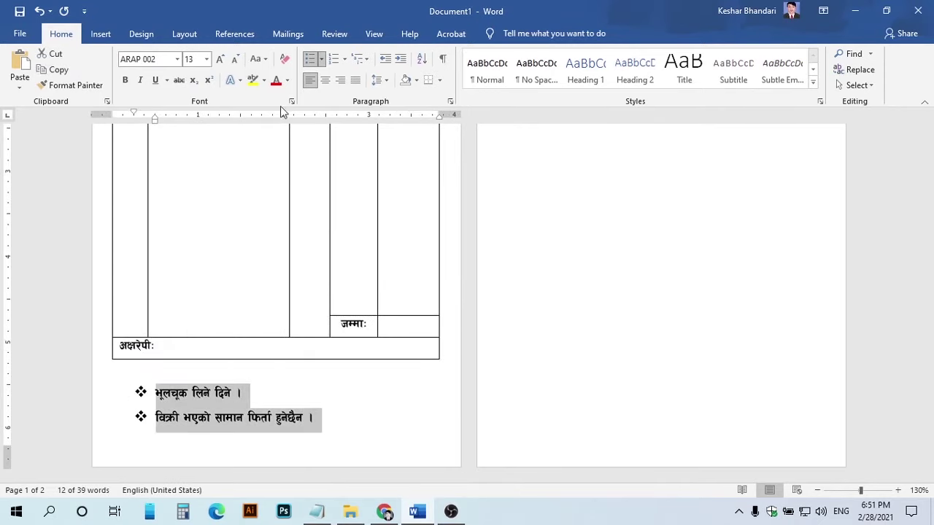
{"action": "left_click", "coordinate": [380, 80]}
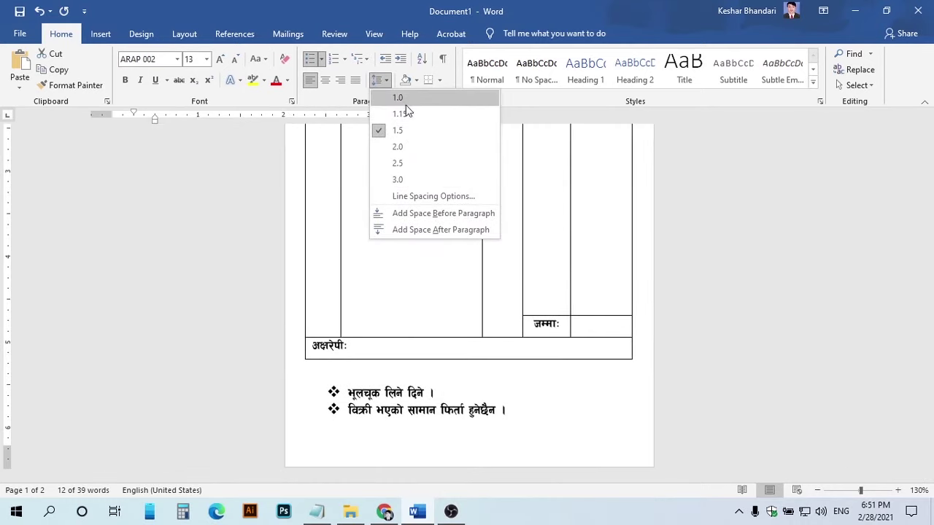
{"action": "left_click", "coordinate": [407, 114]}
Step: Place the cursor after 'पान नं.' and open the Insert > Table size grid
{"action": "scroll", "coordinate": [380, 263], "scroll_direction": "up", "scroll_amount": 10}
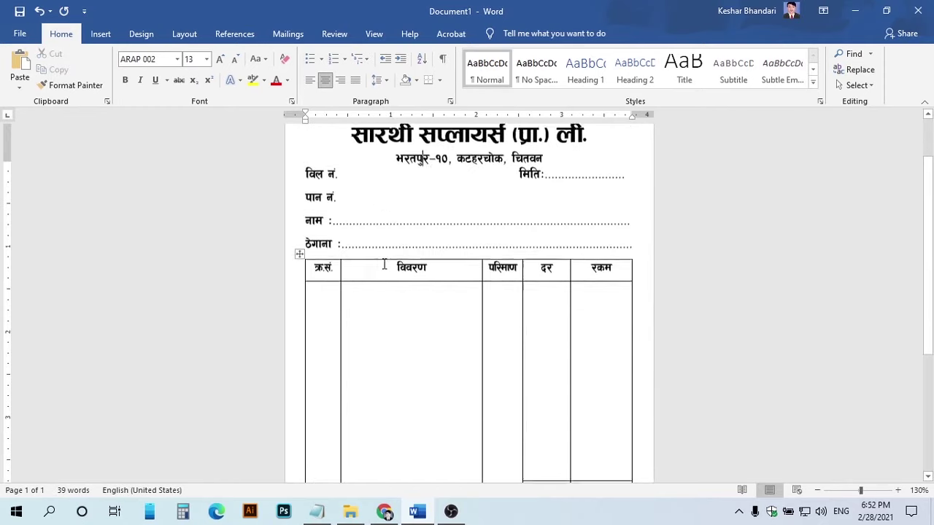
{"action": "left_click", "coordinate": [377, 264]}
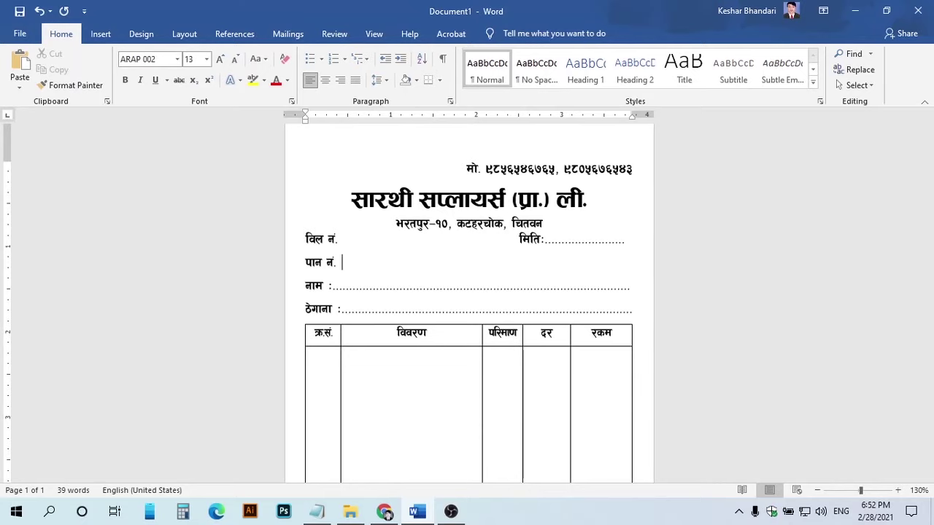
{"action": "left_click", "coordinate": [102, 41]}
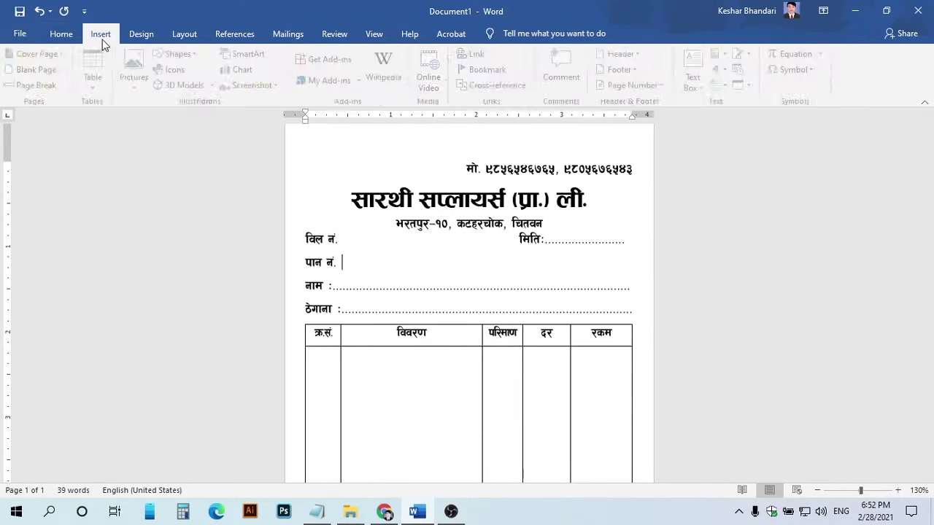
{"action": "left_click", "coordinate": [100, 84]}
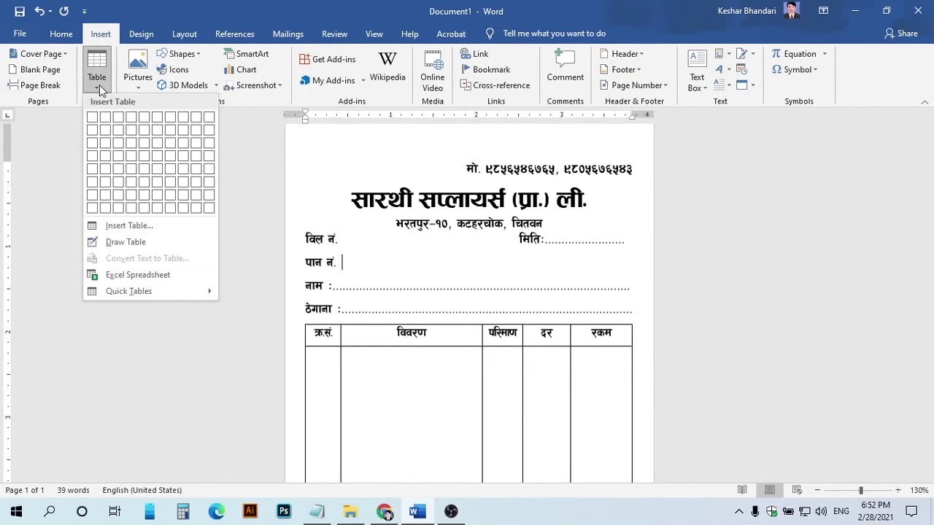
Step: Insert a 9x1 table and shrink it by its corner handle into narrow boxes
{"action": "left_click", "coordinate": [197, 118]}
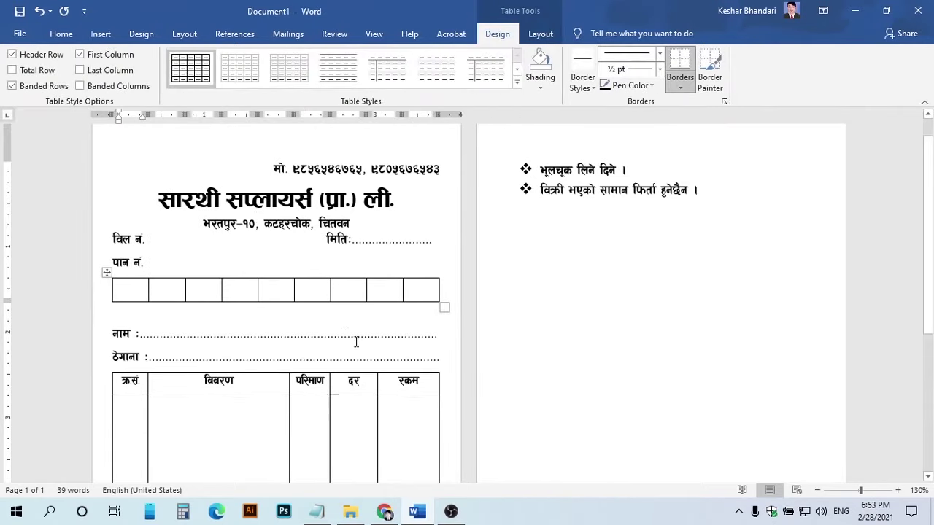
{"action": "left_click", "coordinate": [106, 272]}
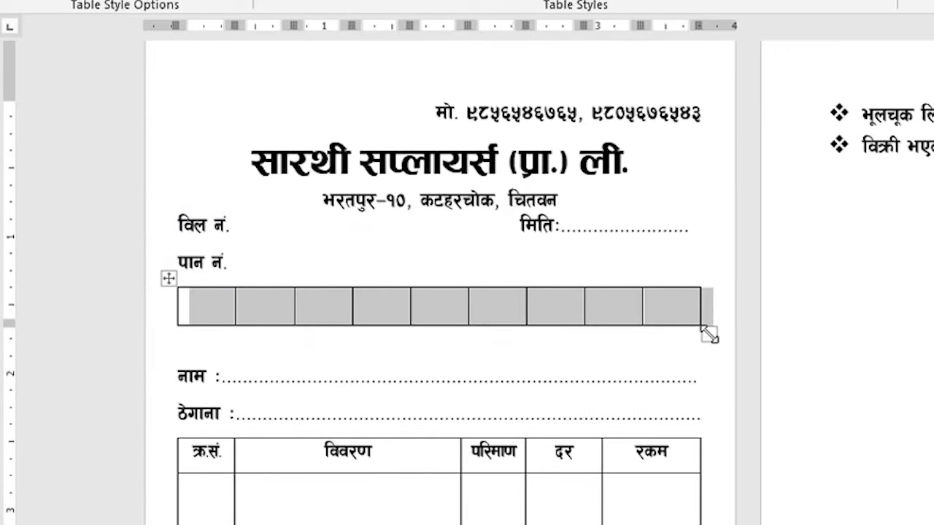
{"action": "left_click_drag", "start_coordinate": [710, 334], "coordinate": [466, 277]}
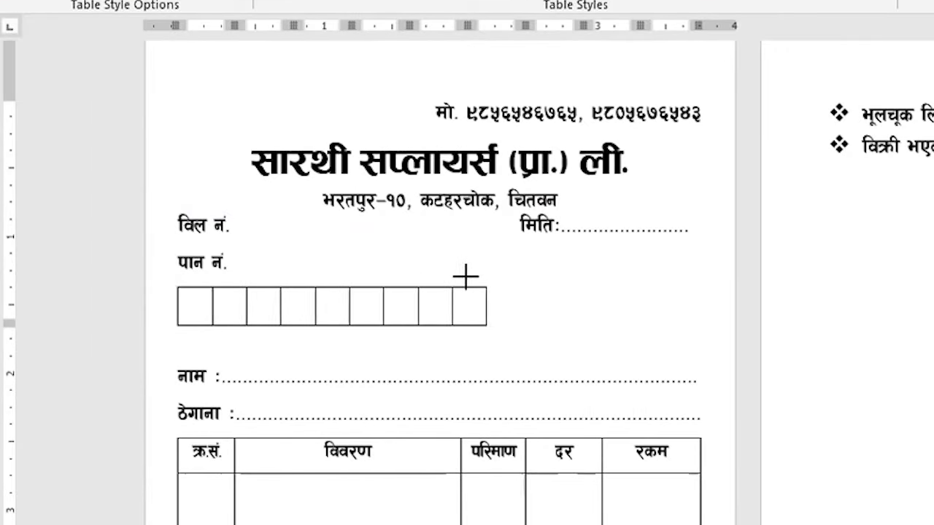
{"action": "left_click_drag", "start_coordinate": [465, 277], "coordinate": [326, 273]}
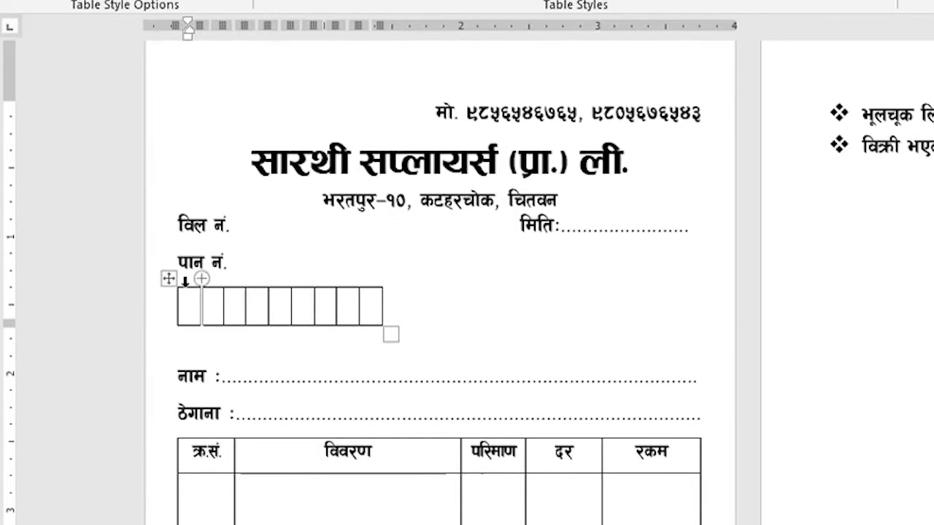
{"action": "left_click", "coordinate": [169, 278]}
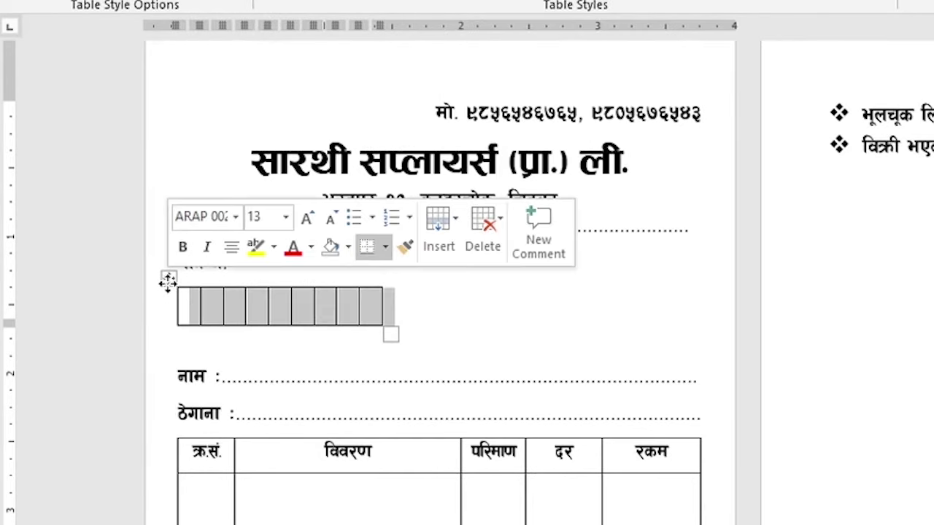
Step: Drag the row's bottom border up to make the nine digit boxes shorter
{"action": "left_click", "coordinate": [246, 313]}
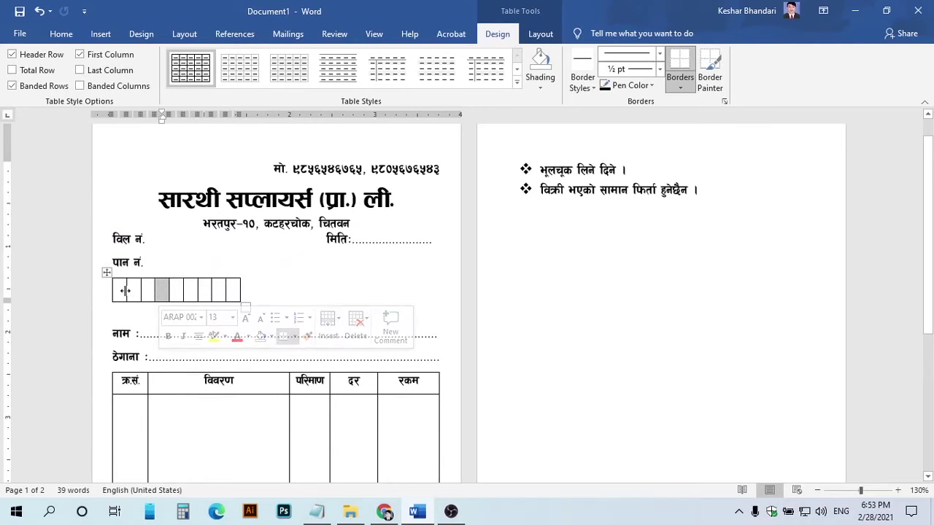
{"action": "left_click_drag", "start_coordinate": [121, 290], "coordinate": [237, 290]}
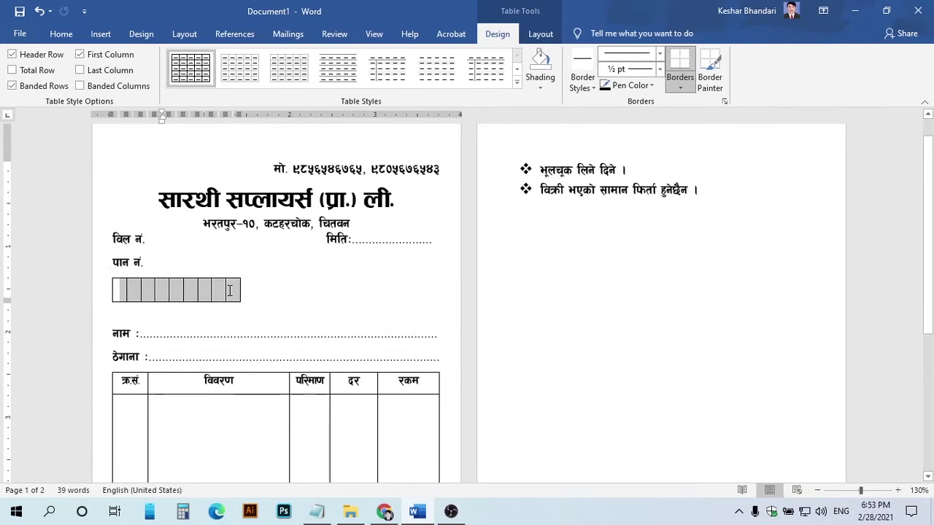
{"action": "left_click", "coordinate": [61, 34]}
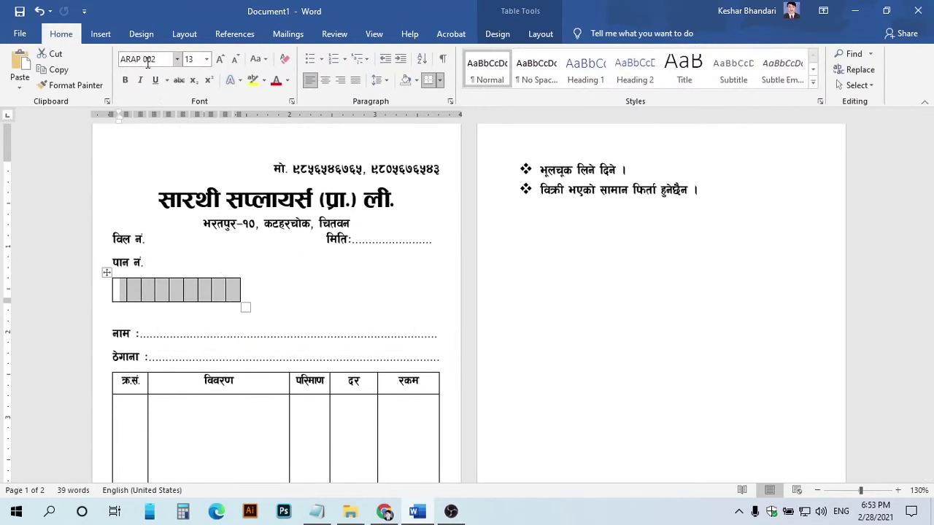
{"action": "left_click_drag", "start_coordinate": [189, 300], "coordinate": [188, 292]}
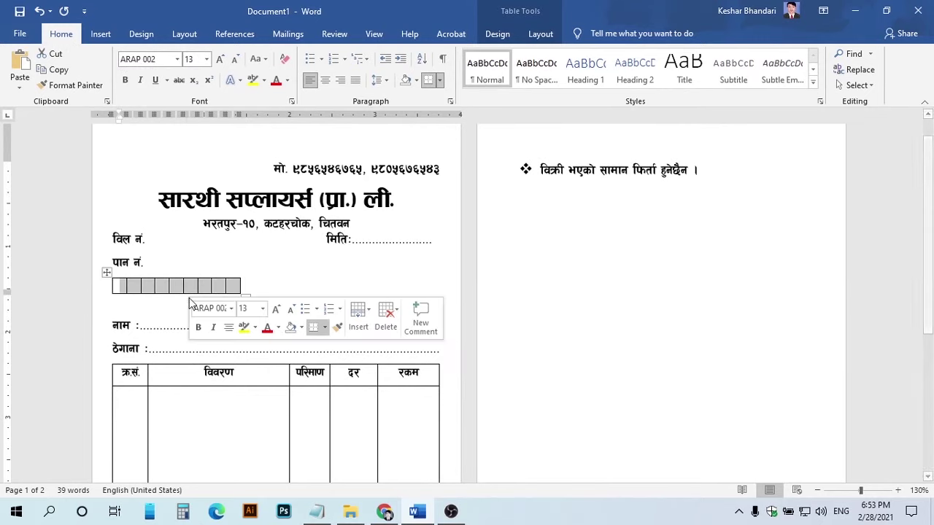
{"action": "left_click", "coordinate": [195, 286]}
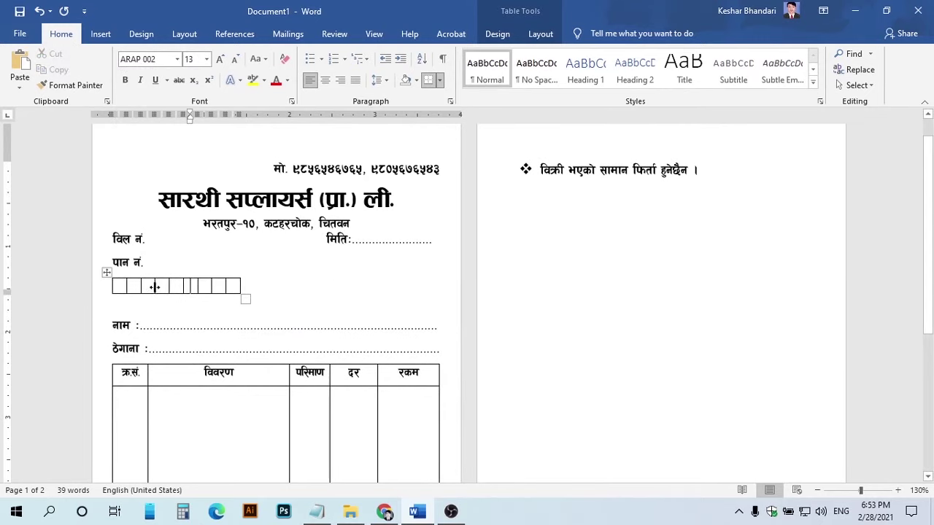
{"action": "left_click_drag", "start_coordinate": [121, 285], "coordinate": [235, 291]}
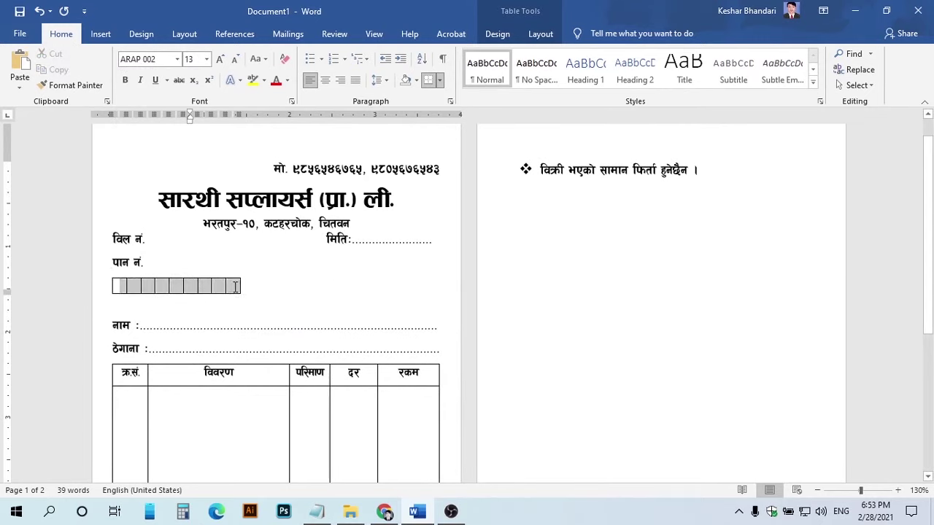
Step: Drag the nine-box table by its move handle to sit right after the पान नं. label
{"action": "mouse_move", "coordinate": [106, 272]}
{"action": "left_mouse_down"}
{"action": "mouse_move", "coordinate": [204, 275]}
{"action": "mouse_move", "coordinate": [265, 259]}
{"action": "mouse_move", "coordinate": [149, 251]}
{"action": "left_mouse_up"}
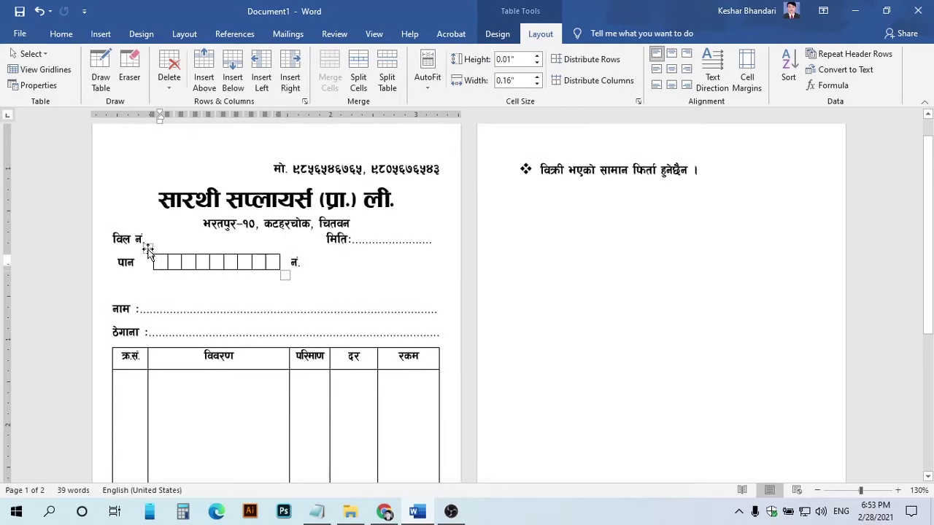
{"action": "left_click_drag", "start_coordinate": [146, 250], "coordinate": [179, 252]}
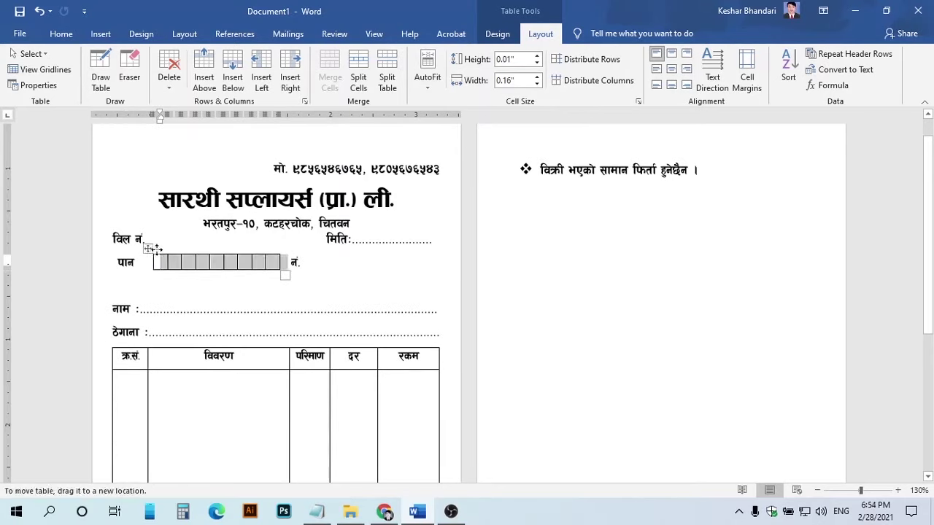
{"action": "left_click", "coordinate": [195, 264]}
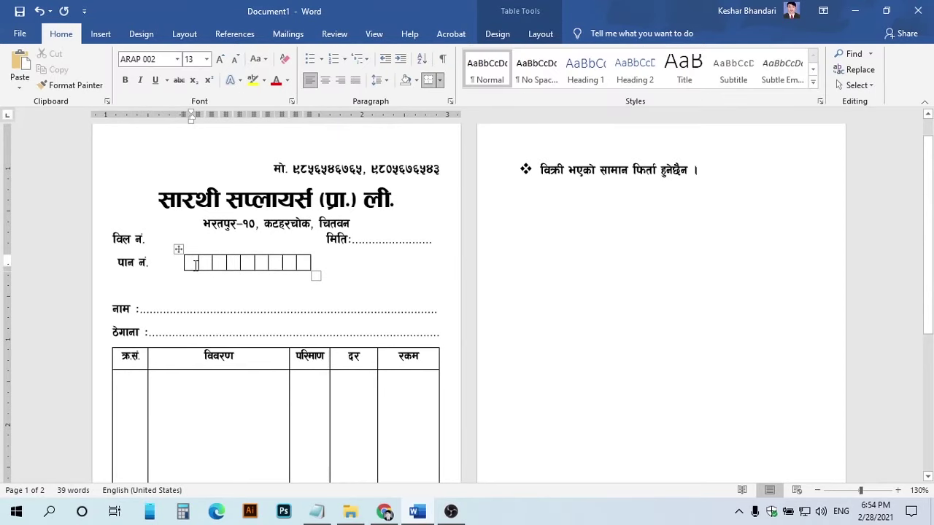
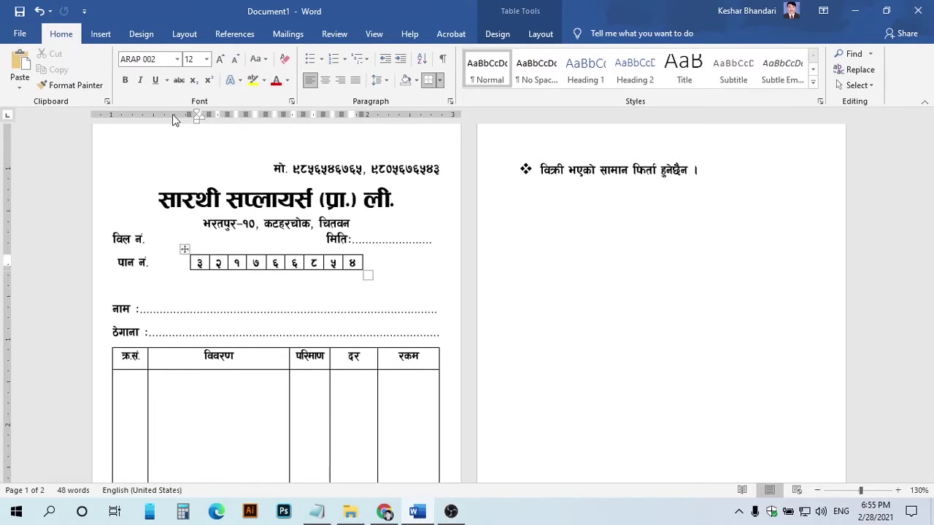
Step: Paste the sample PAN digits into the boxes and set each box's width to 0.16"
{"action": "left_click_drag", "start_coordinate": [177, 110], "coordinate": [186, 115]}
{"action": "left_click_drag", "start_coordinate": [185, 249], "coordinate": [201, 249]}
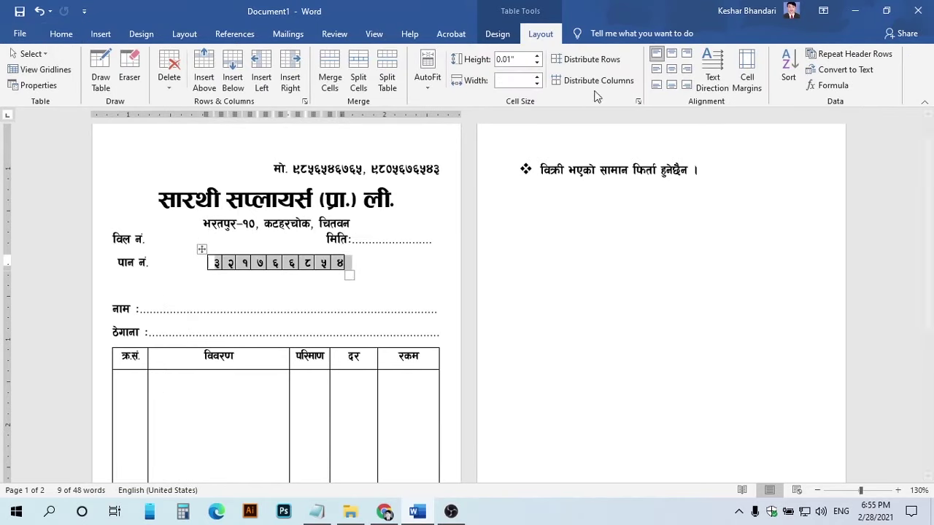
{"action": "type", "text": "16"}
{"action": "key", "text": "Return"}
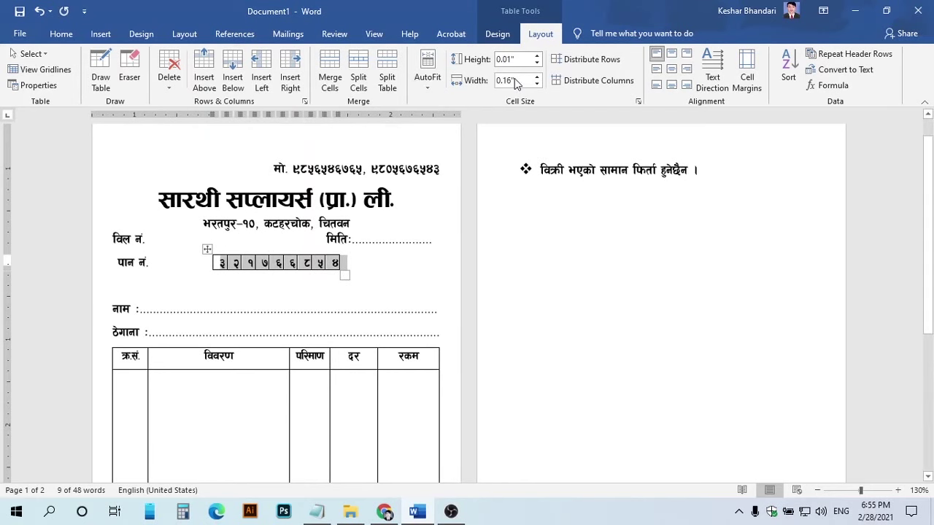
{"action": "left_click", "coordinate": [253, 253]}
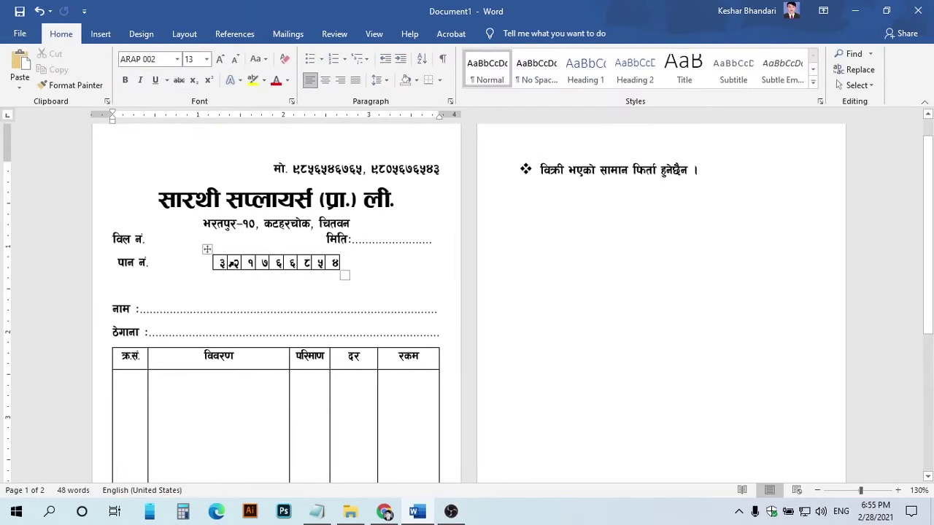
{"action": "left_click", "coordinate": [207, 249]}
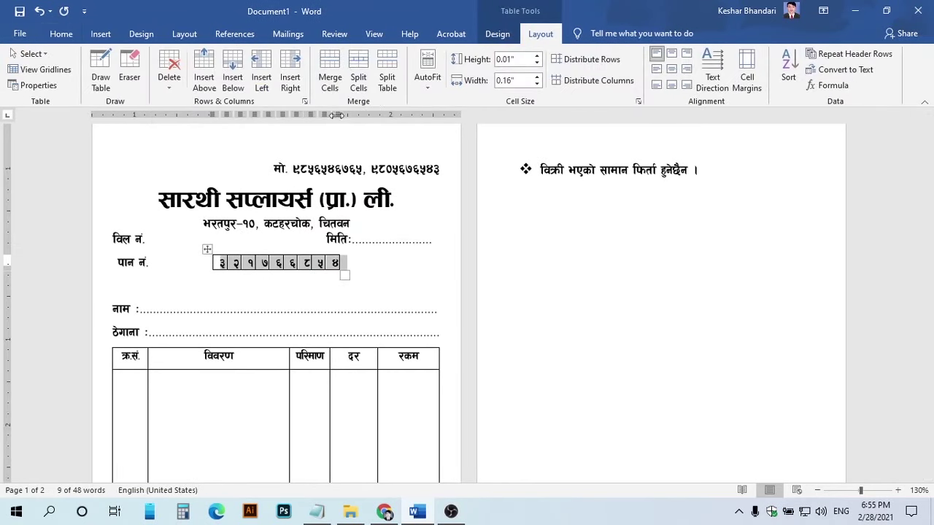
Step: Shift the PAN digit table left toward the पान नं. label, then go to the blank line above नाम
{"action": "left_click_drag", "start_coordinate": [327, 119], "coordinate": [190, 115]}
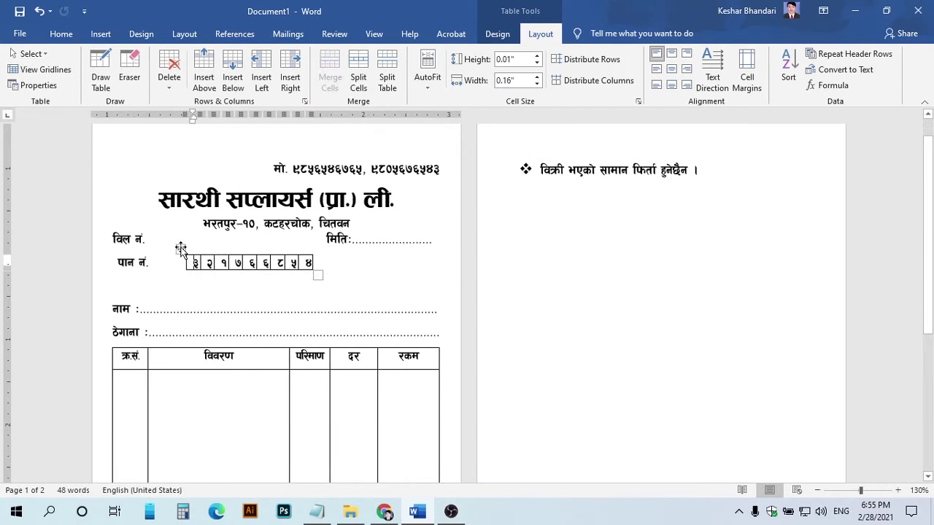
{"action": "left_click", "coordinate": [180, 250]}
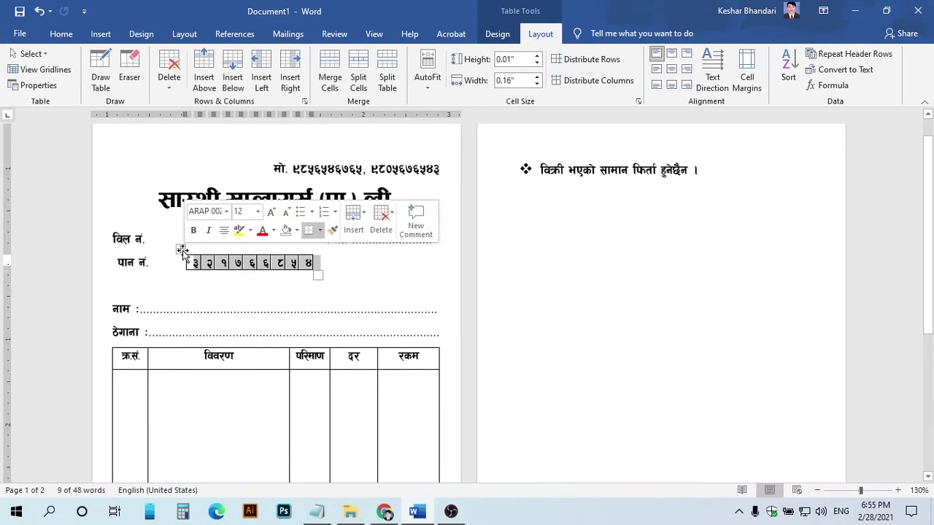
{"action": "left_click", "coordinate": [61, 33]}
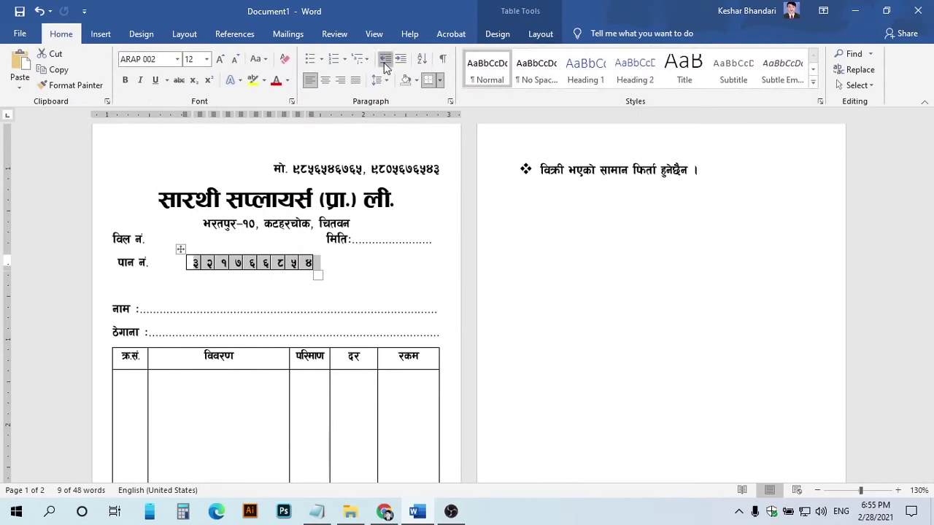
{"action": "left_click", "coordinate": [385, 63]}
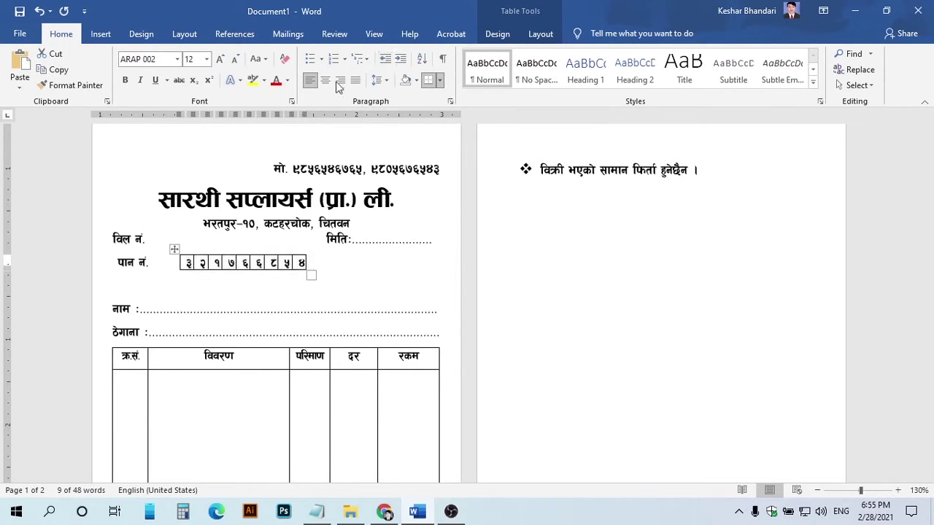
{"action": "mouse_move", "coordinate": [178, 115]}
{"action": "left_mouse_down"}
{"action": "mouse_move", "coordinate": [145, 118]}
{"action": "mouse_move", "coordinate": [154, 118]}
{"action": "left_mouse_up"}
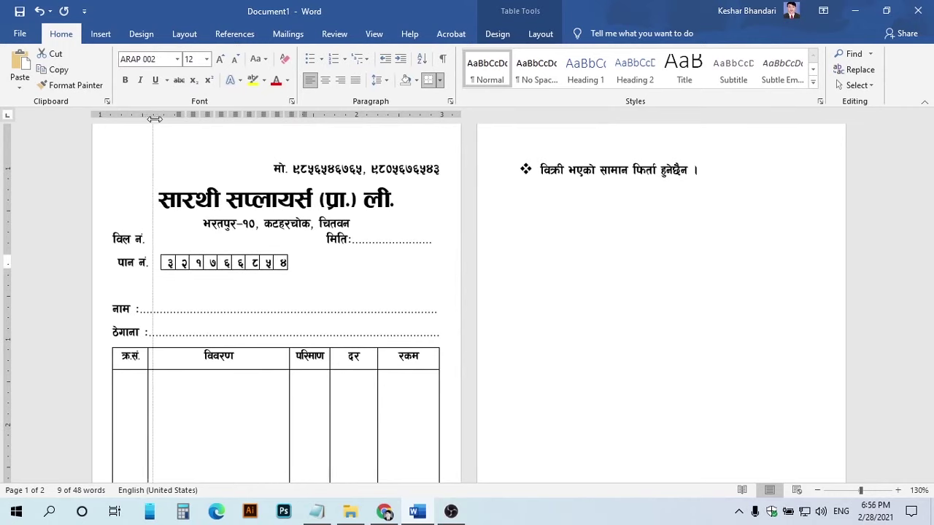
{"action": "left_click", "coordinate": [254, 300]}
Step: Delete the blank line above the नाम line and check that the bill fits one page
{"action": "key", "text": "Delete"}
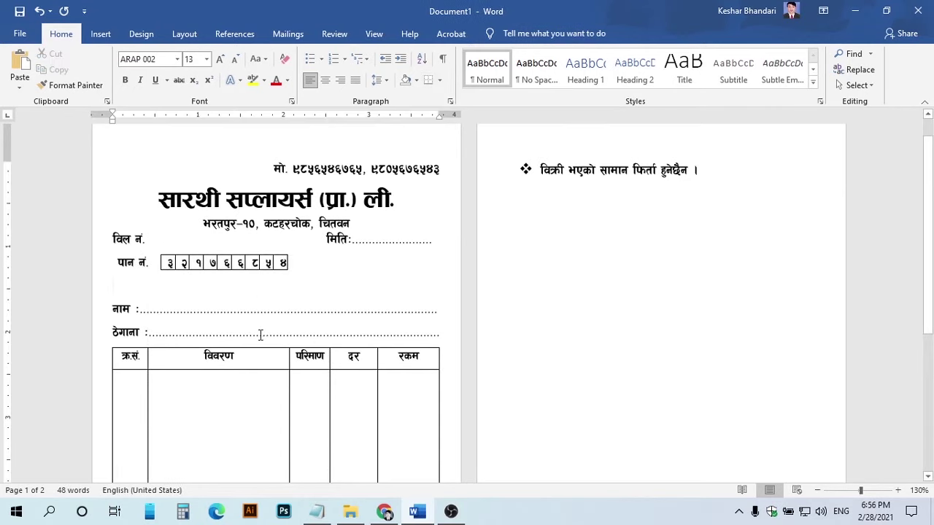
{"action": "scroll", "coordinate": [443, 219], "scroll_direction": "down", "scroll_amount": 3}
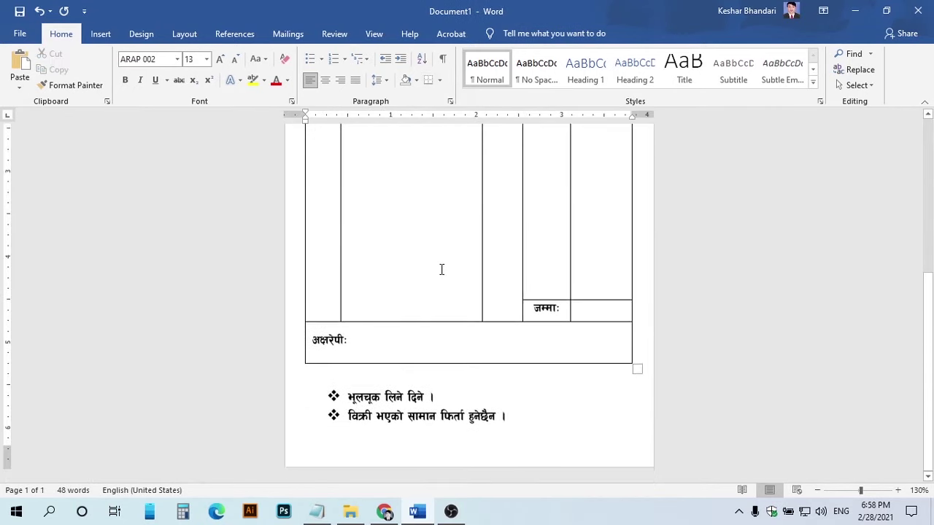
{"action": "scroll", "coordinate": [439, 302], "scroll_direction": "up", "scroll_amount": 2}
{"action": "scroll", "coordinate": [442, 303], "scroll_direction": "up", "scroll_amount": 5}
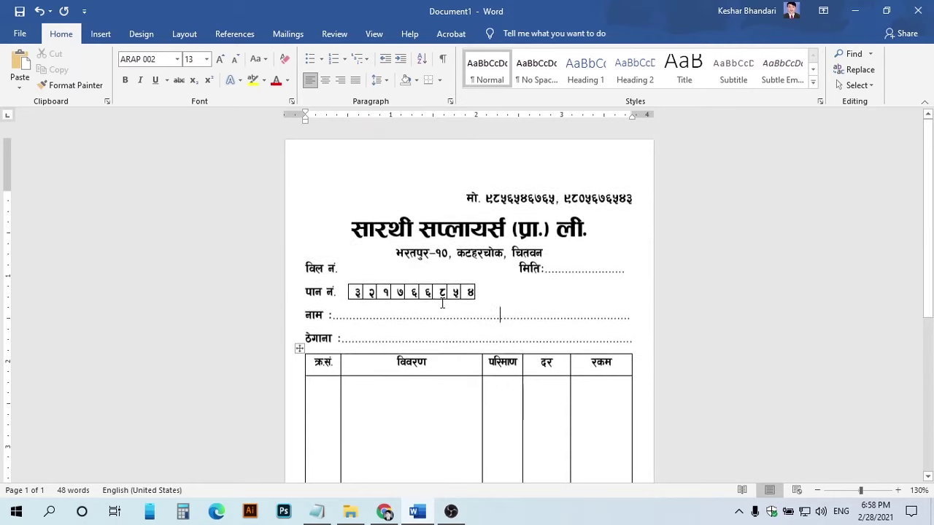
{"action": "scroll", "coordinate": [442, 303], "scroll_direction": "down", "scroll_amount": 4}
{"action": "scroll", "coordinate": [442, 302], "scroll_direction": "up", "scroll_amount": 4}
Step: Review the विल नं to नाम lines and विवरण column, then start saving with Ctrl+S
{"action": "left_click_drag", "start_coordinate": [396, 250], "coordinate": [542, 327]}
{"action": "left_click", "coordinate": [544, 315]}
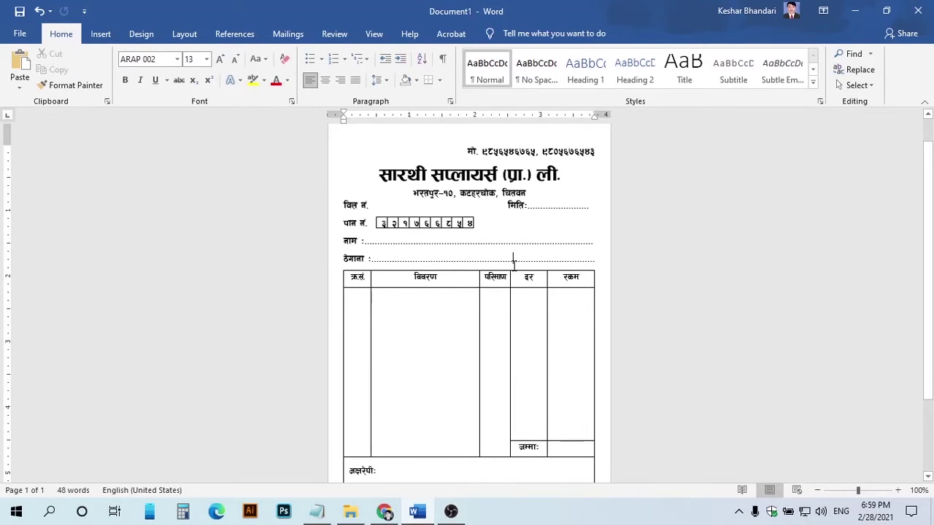
{"action": "left_click", "coordinate": [386, 316]}
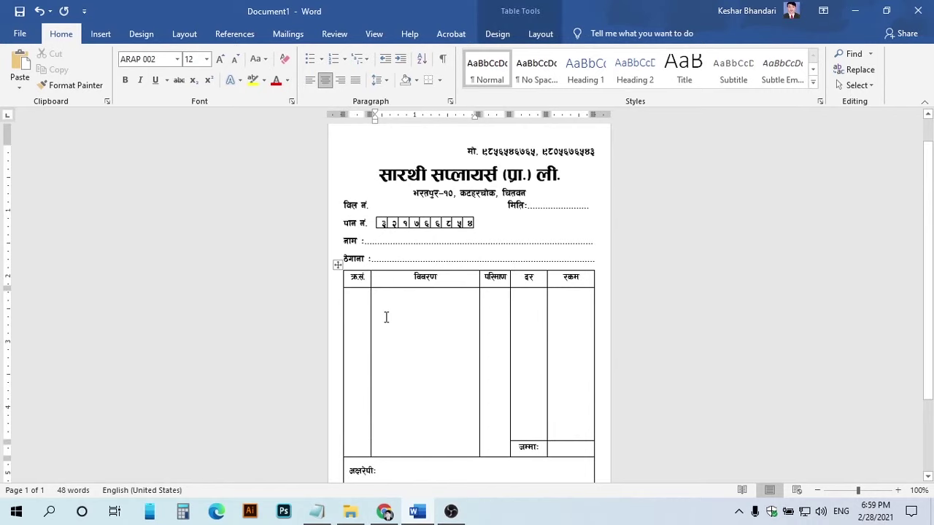
{"action": "scroll", "coordinate": [386, 316], "scroll_direction": "down", "scroll_amount": 3}
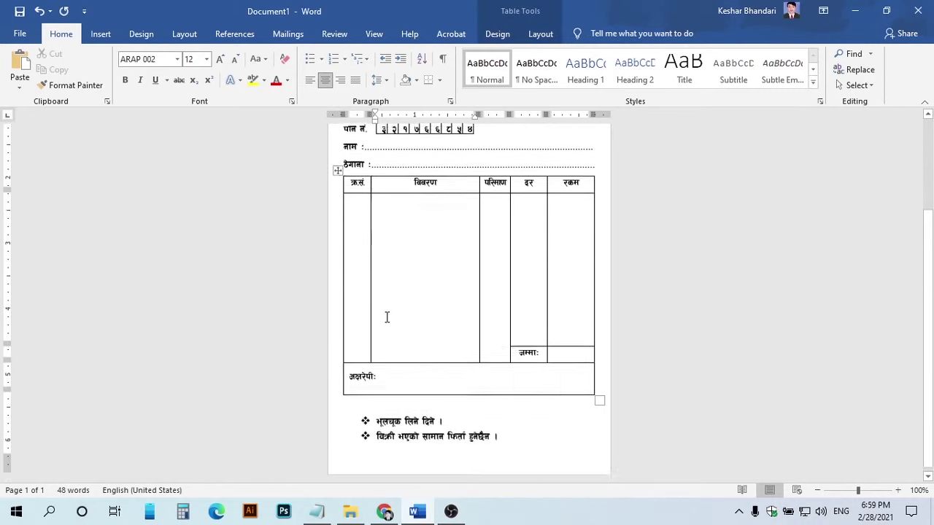
{"action": "scroll", "coordinate": [387, 316], "scroll_direction": "up", "scroll_amount": 3}
{"action": "scroll", "coordinate": [387, 317], "scroll_direction": "down", "scroll_amount": 3}
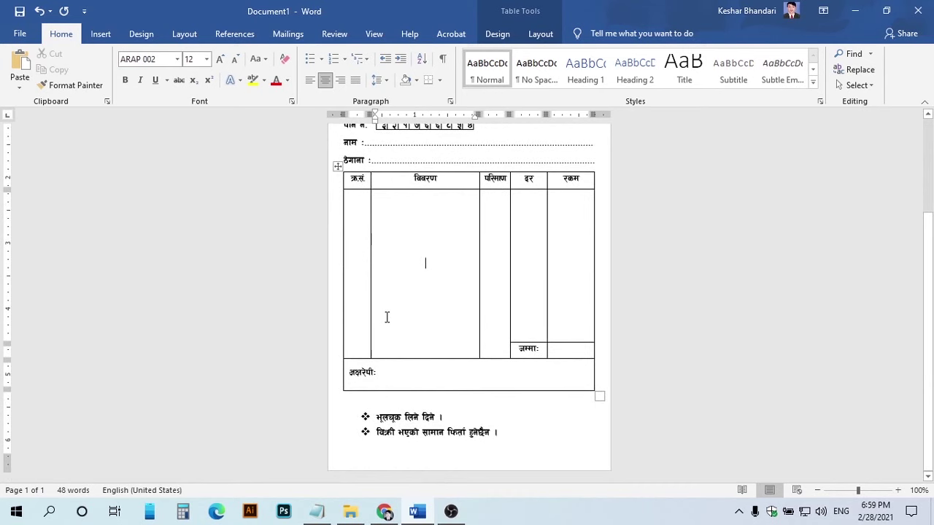
{"action": "key", "text": "ctrl+s"}
Step: Save the document as 'Bill Pad Final' inside the Bill Pad Design folder
{"action": "left_click", "coordinate": [408, 276]}
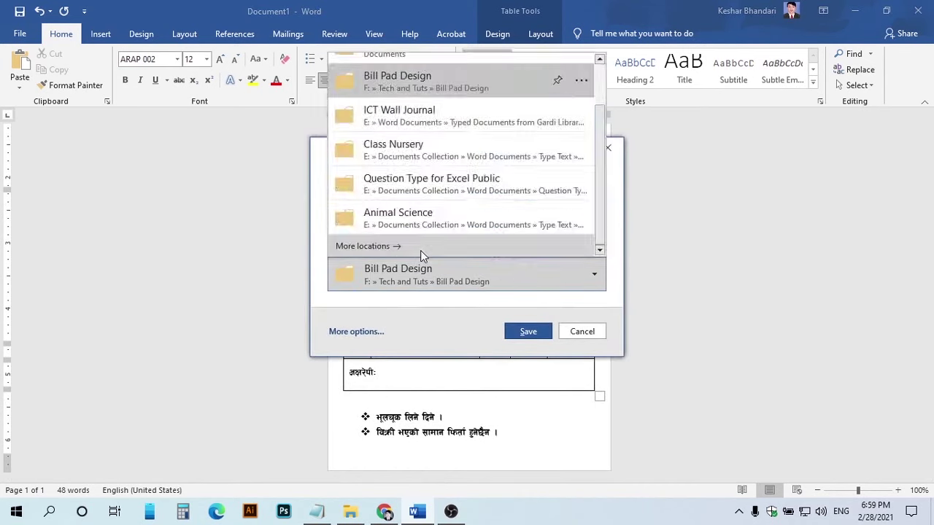
{"action": "left_click", "coordinate": [420, 250]}
{"action": "left_click", "coordinate": [182, 277]}
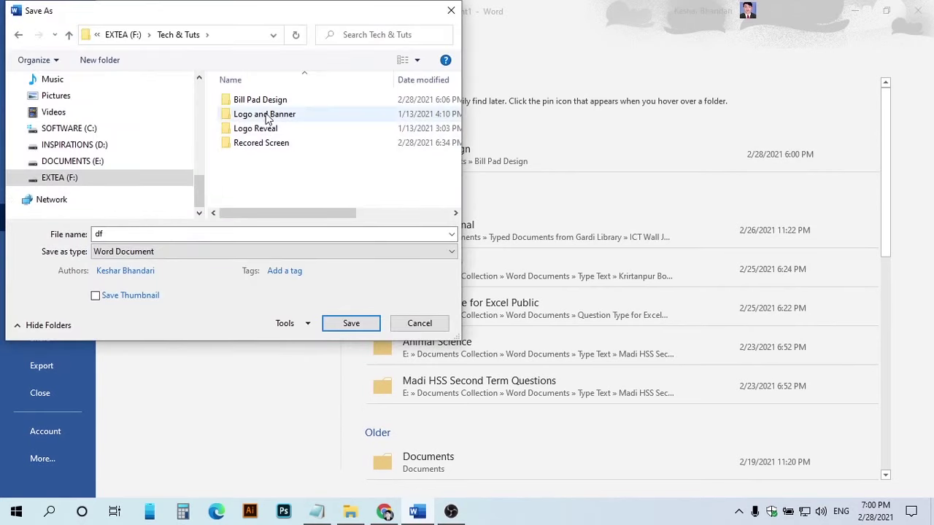
{"action": "double_click", "coordinate": [269, 106]}
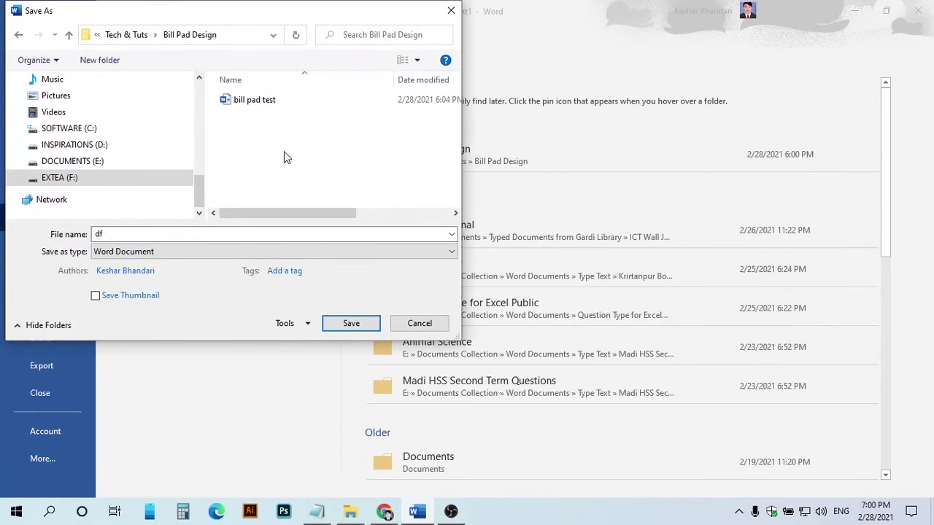
{"action": "double_click", "coordinate": [241, 234]}
{"action": "type", "text": "Bill Pa"}
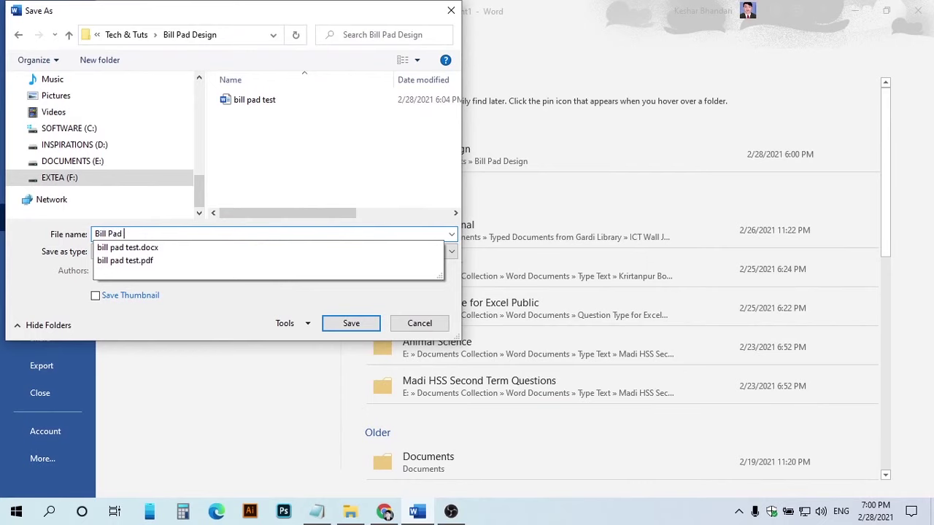
{"action": "type", "text": "d Final"}
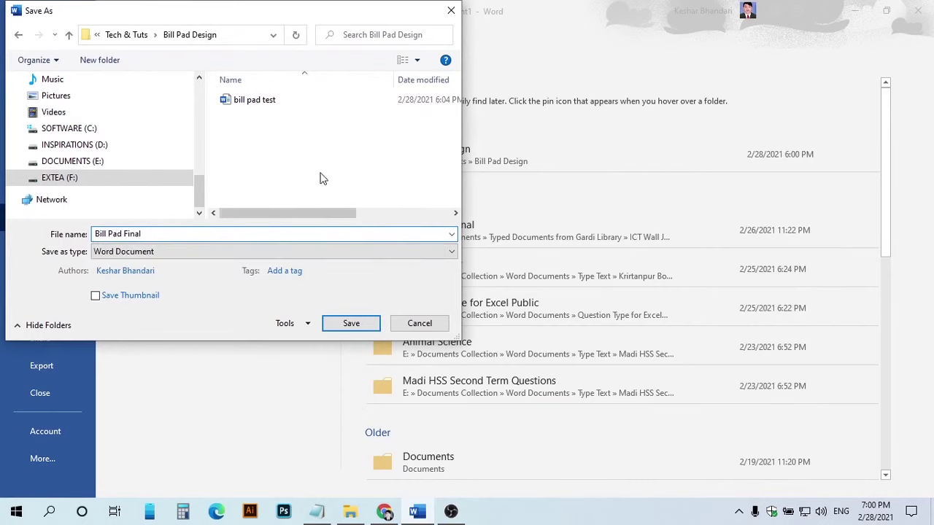
{"action": "left_click", "coordinate": [359, 325]}
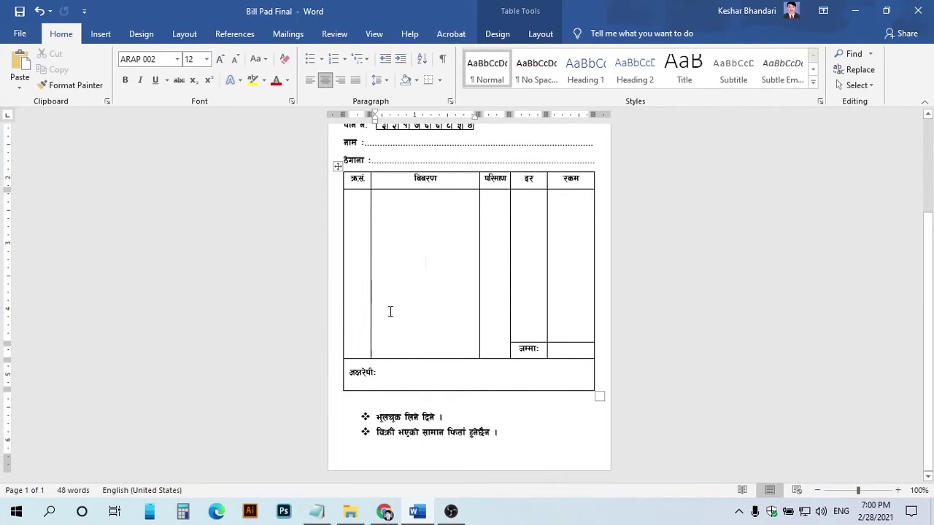
{"action": "scroll", "coordinate": [391, 312], "scroll_direction": "up", "scroll_amount": 1}
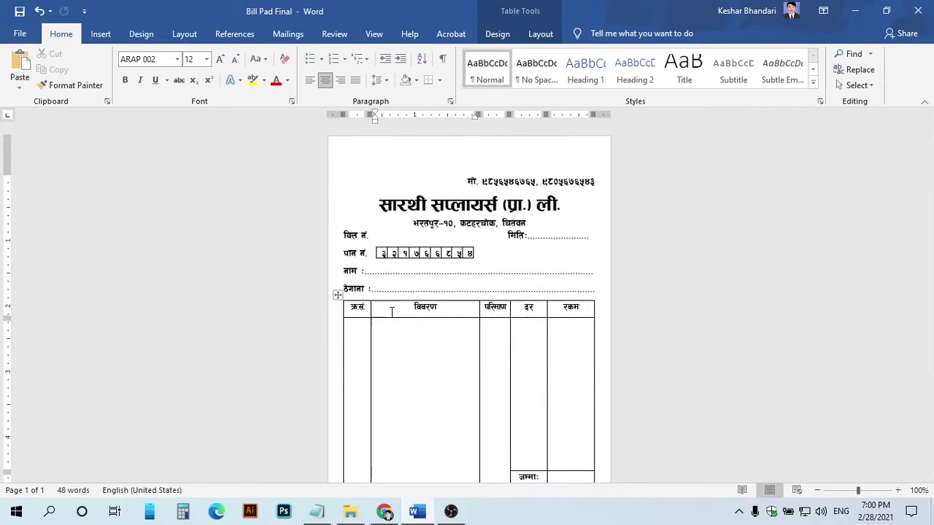
{"action": "scroll", "coordinate": [469, 271], "scroll_direction": "down", "scroll_amount": 4}
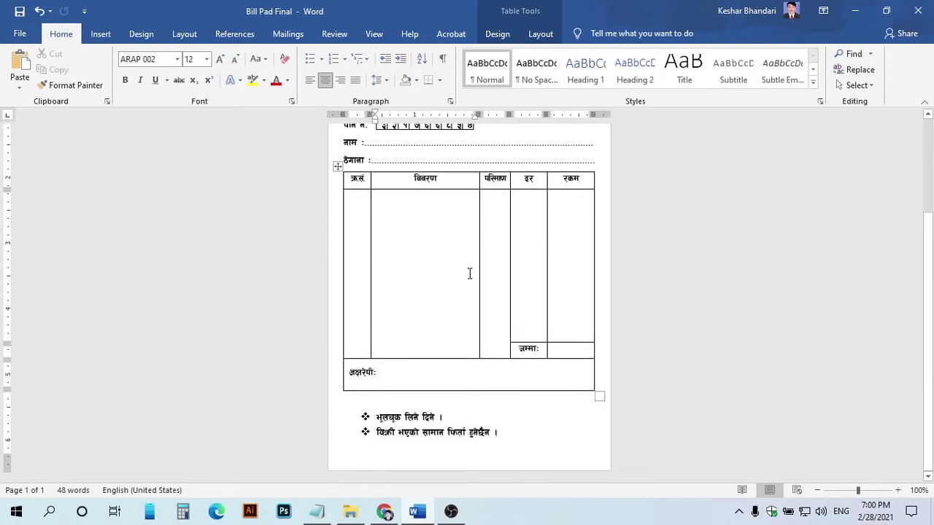
{"action": "scroll", "coordinate": [469, 272], "scroll_direction": "up", "scroll_amount": 4}
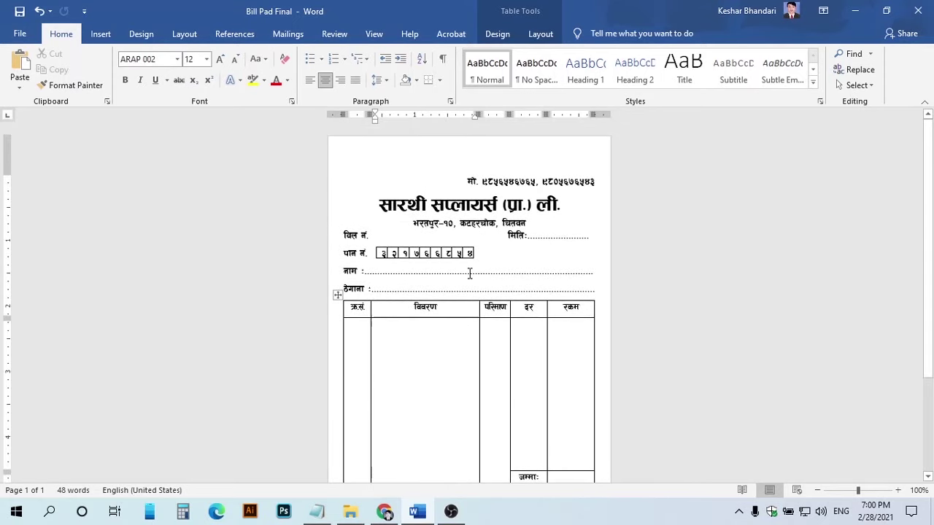
{"action": "left_click", "coordinate": [21, 35]}
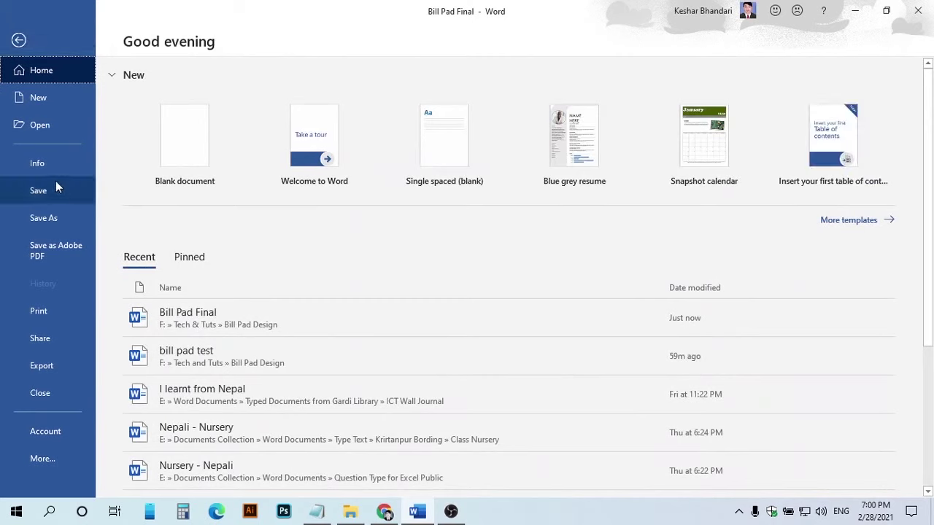
{"action": "left_click", "coordinate": [19, 42]}
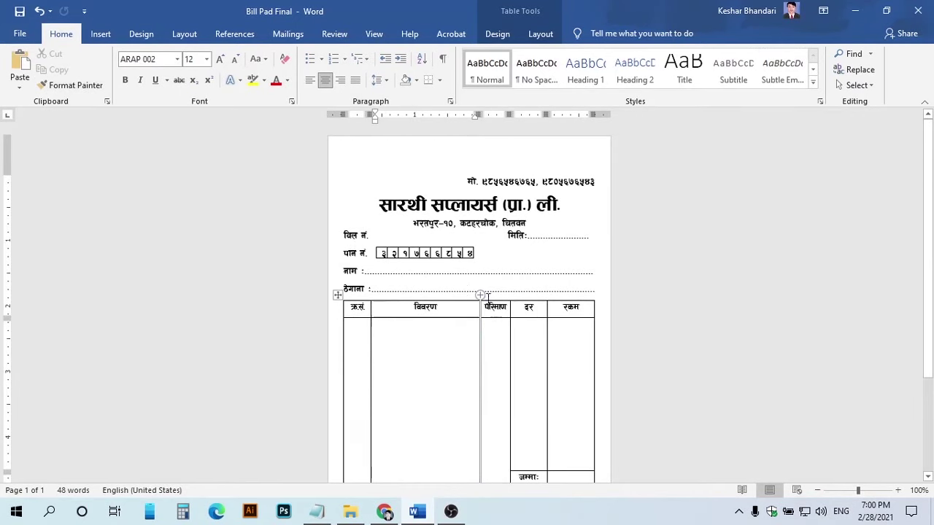
{"action": "left_click", "coordinate": [493, 274]}
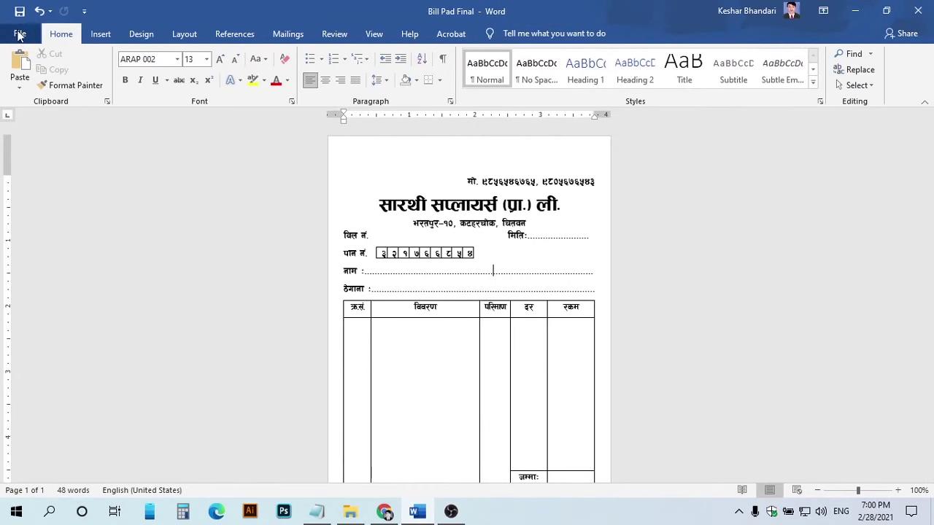
Step: Save a PDF copy named 'Bill Pad Final.pdf' in the same folder, opening it afterwards
{"action": "left_click", "coordinate": [20, 34]}
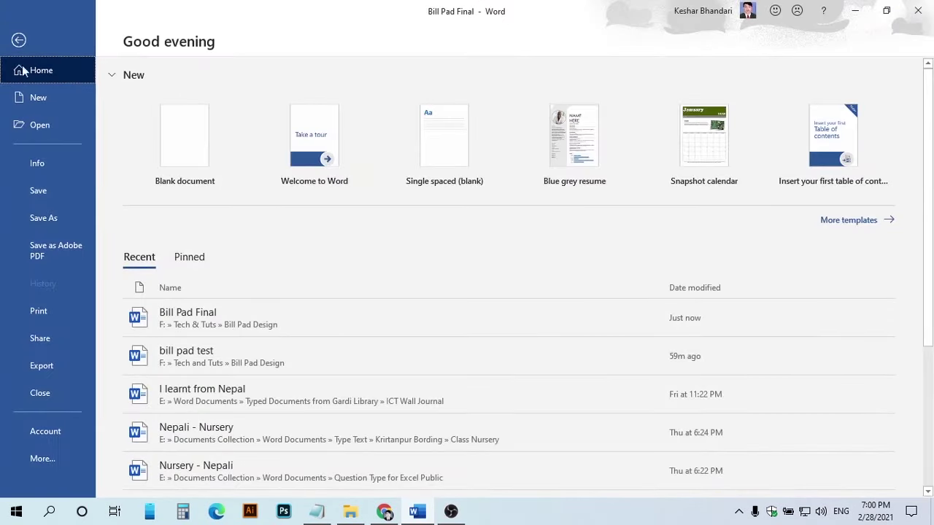
{"action": "left_click", "coordinate": [45, 219]}
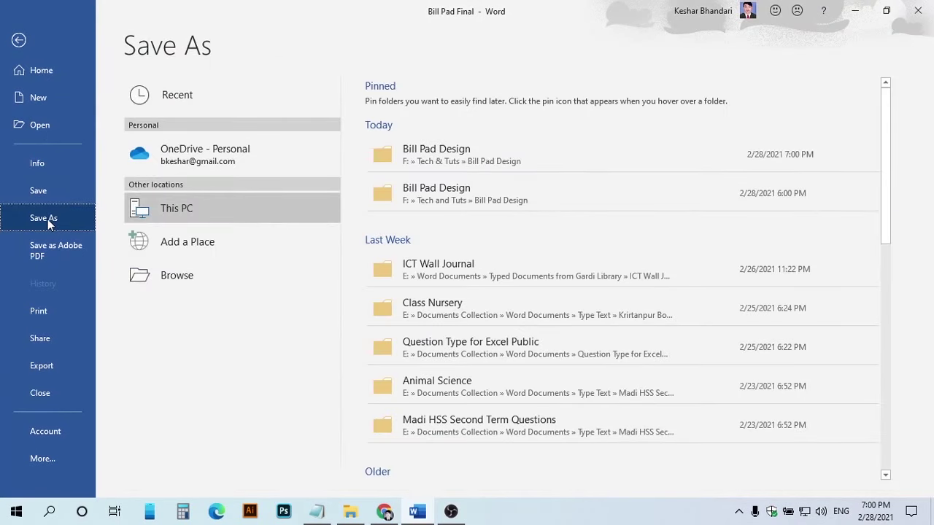
{"action": "left_click", "coordinate": [191, 283]}
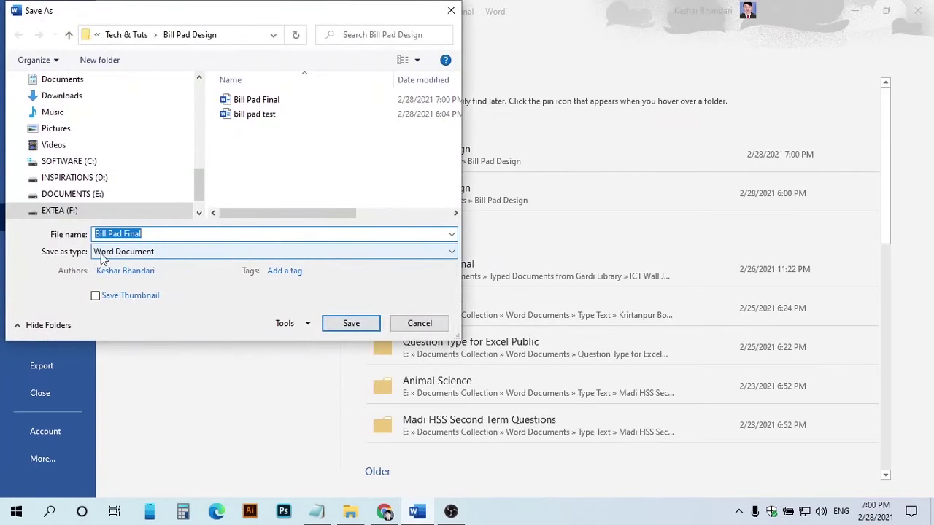
{"action": "left_click", "coordinate": [102, 254]}
{"action": "left_click", "coordinate": [164, 326]}
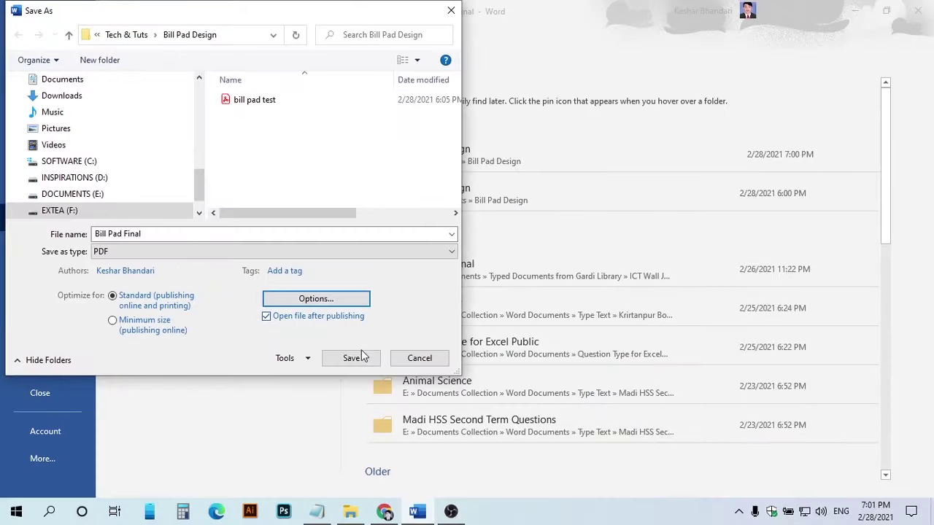
{"action": "left_click", "coordinate": [356, 357]}
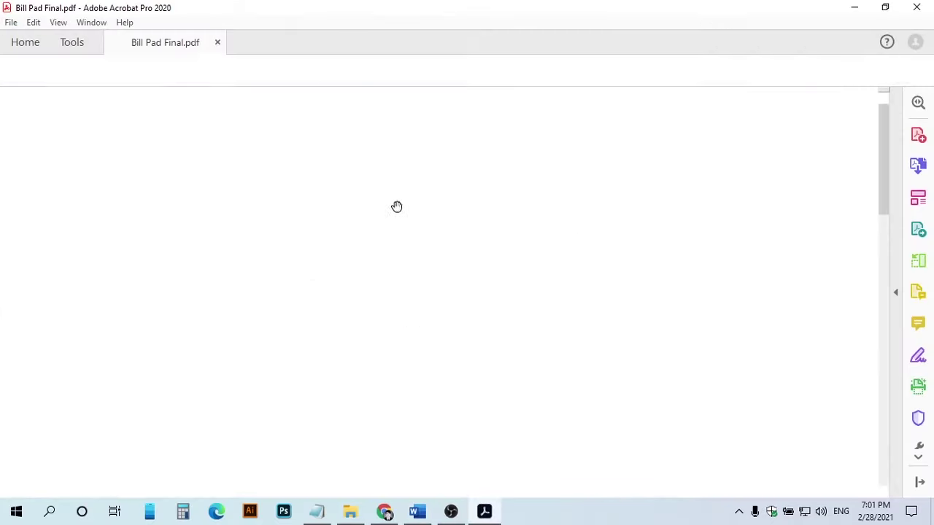
Step: Scroll through Bill Pad Final.pdf in Acrobat and fit the whole page with Ctrl+0
{"action": "scroll", "coordinate": [405, 194], "scroll_direction": "up", "scroll_amount": 1}
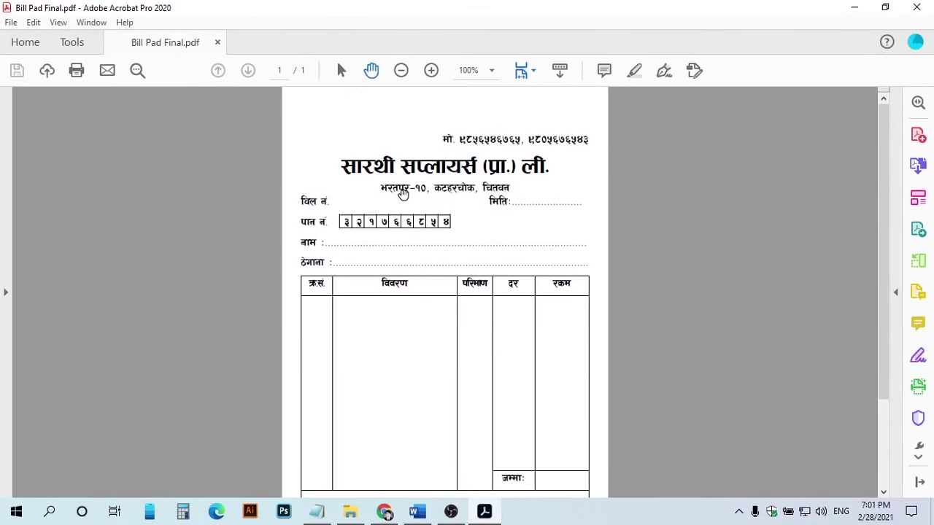
{"action": "scroll", "coordinate": [403, 194], "scroll_direction": "down", "scroll_amount": 3}
{"action": "key", "text": "ctrl+0"}
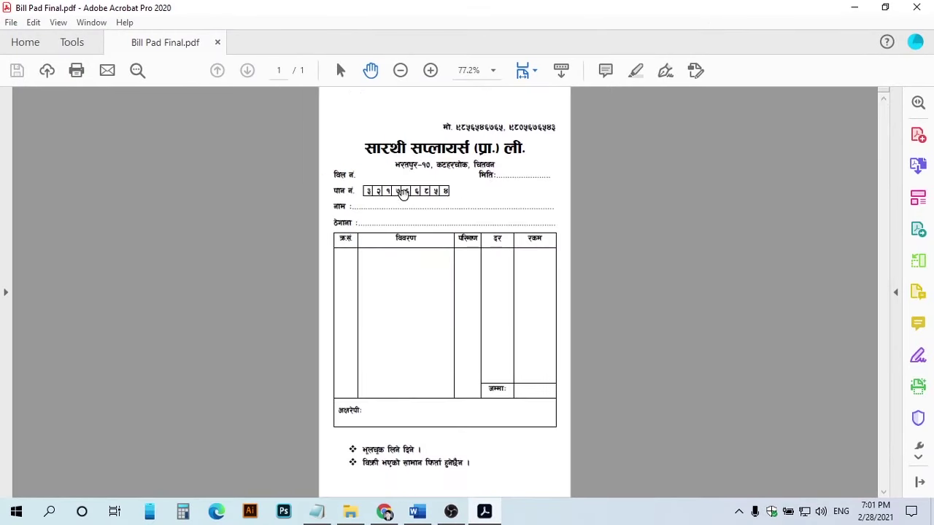